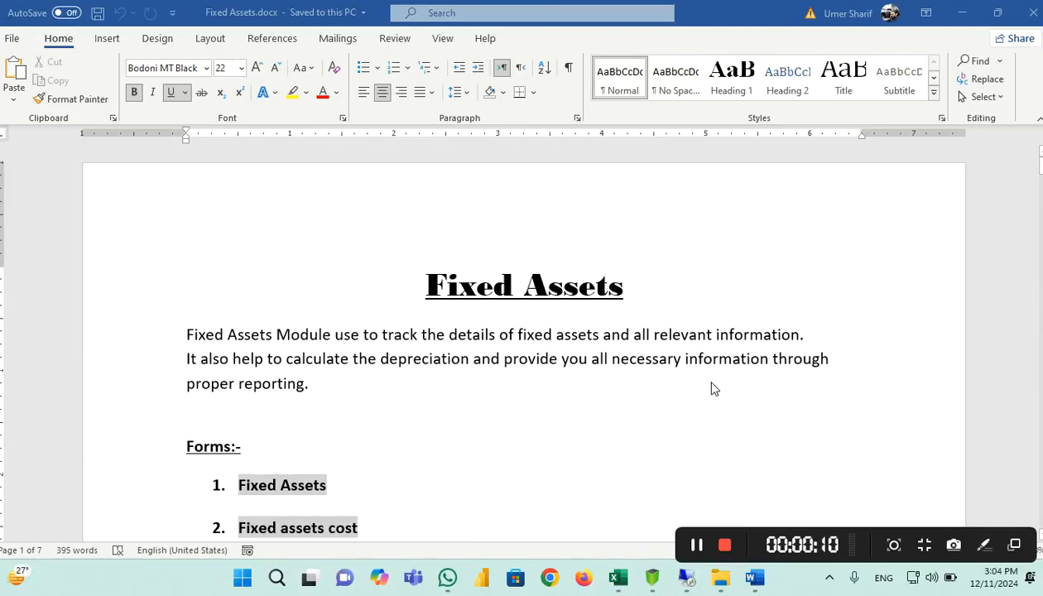
# Scroll Fixed Assets.docx past Forms, Setup & Working and Reports to the 'To add Fixed Assets.' page
pyautogui.scroll(-2, 712, 302)
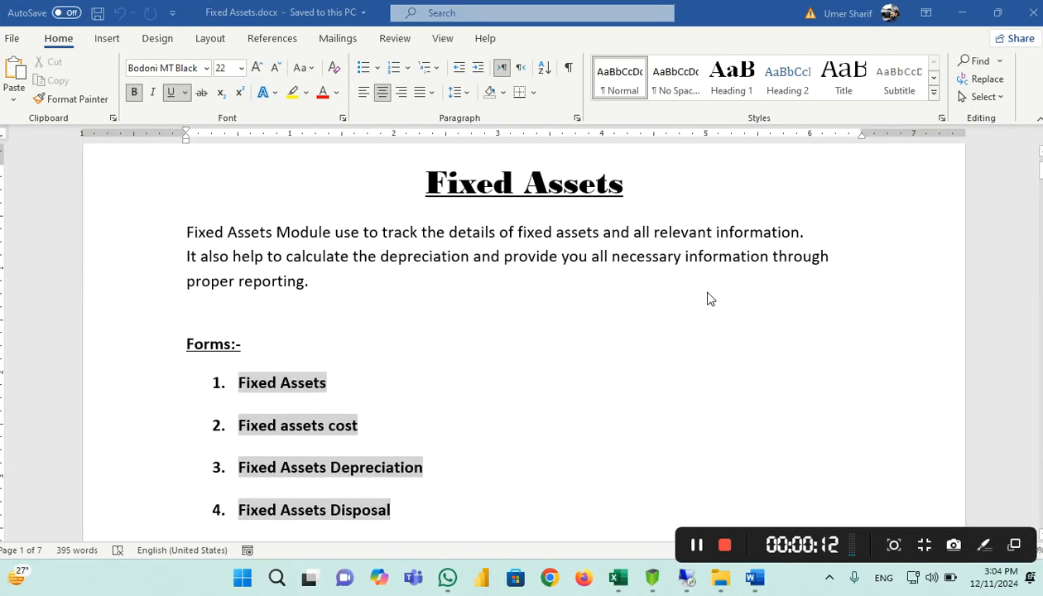
pyautogui.scroll(-2, 639, 298)
pyautogui.scroll(-2, 638, 300)
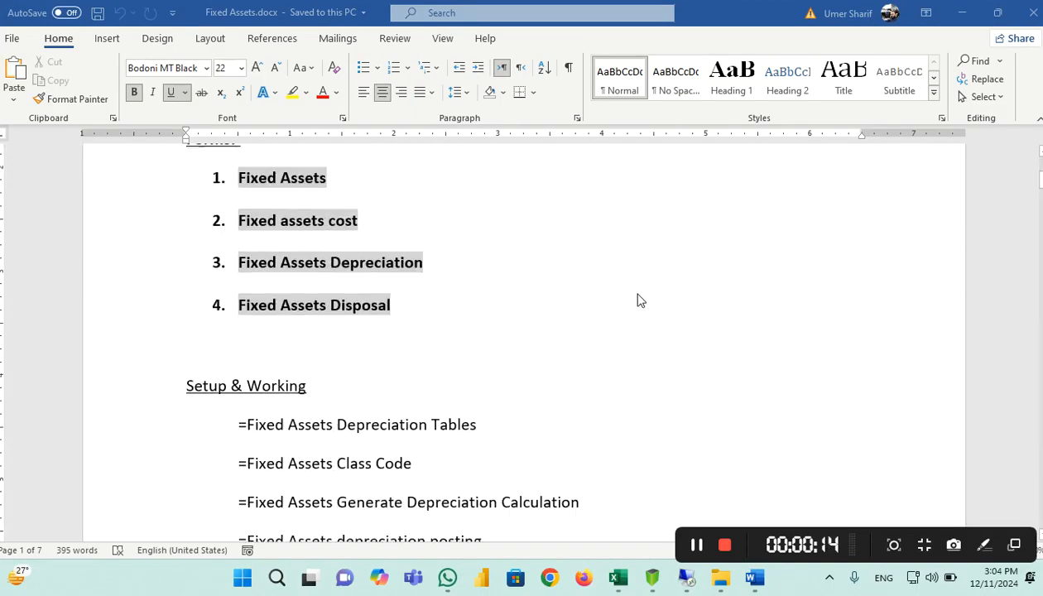
pyautogui.scroll(-1, 638, 301)
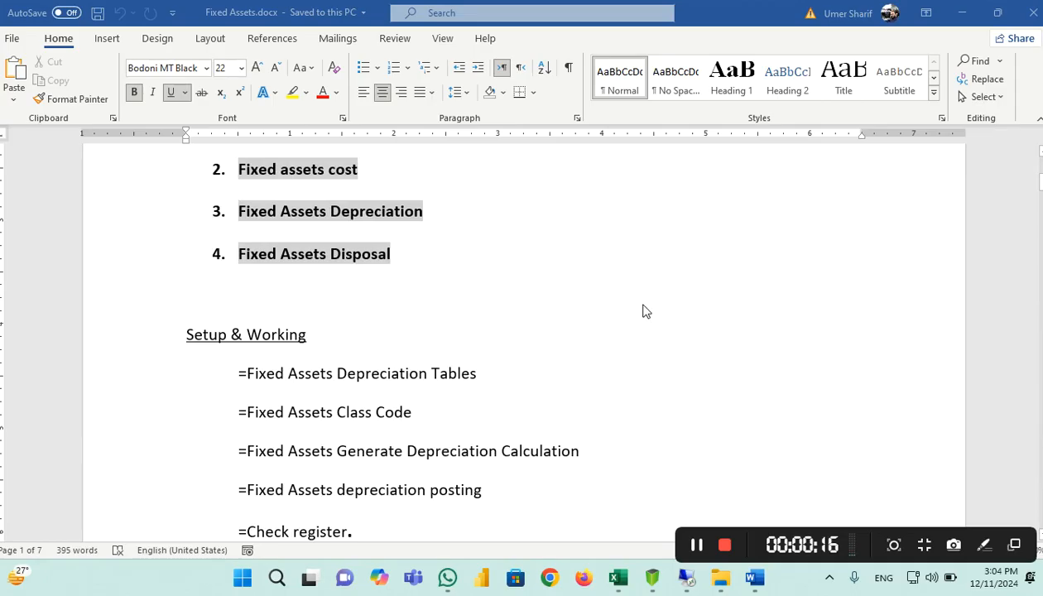
pyautogui.scroll(-3, 645, 310)
pyautogui.scroll(6, 645, 310)
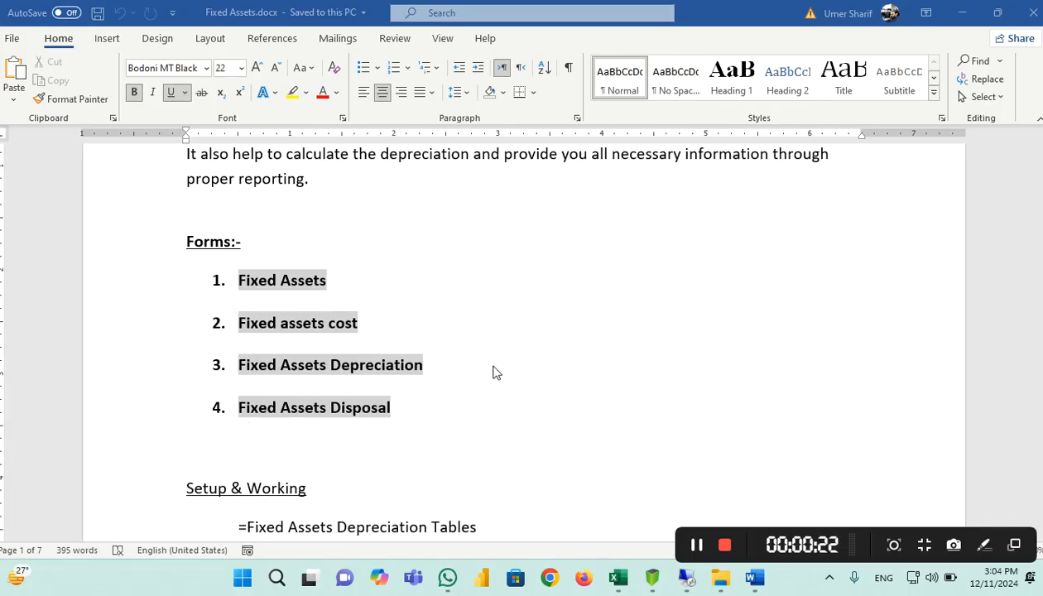
pyautogui.scroll(2, 533, 332)
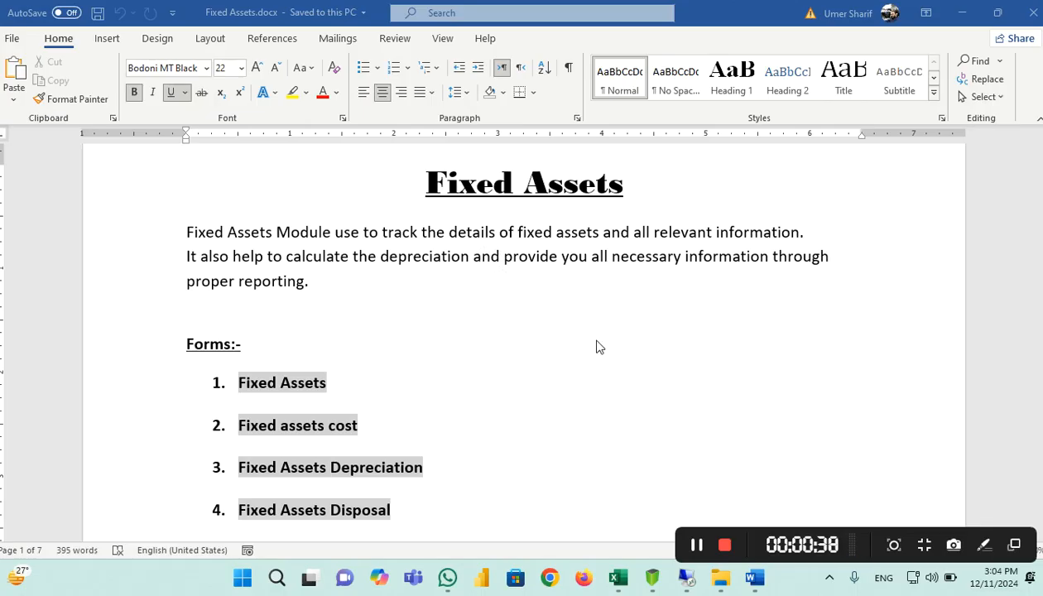
pyautogui.scroll(-3, 596, 339)
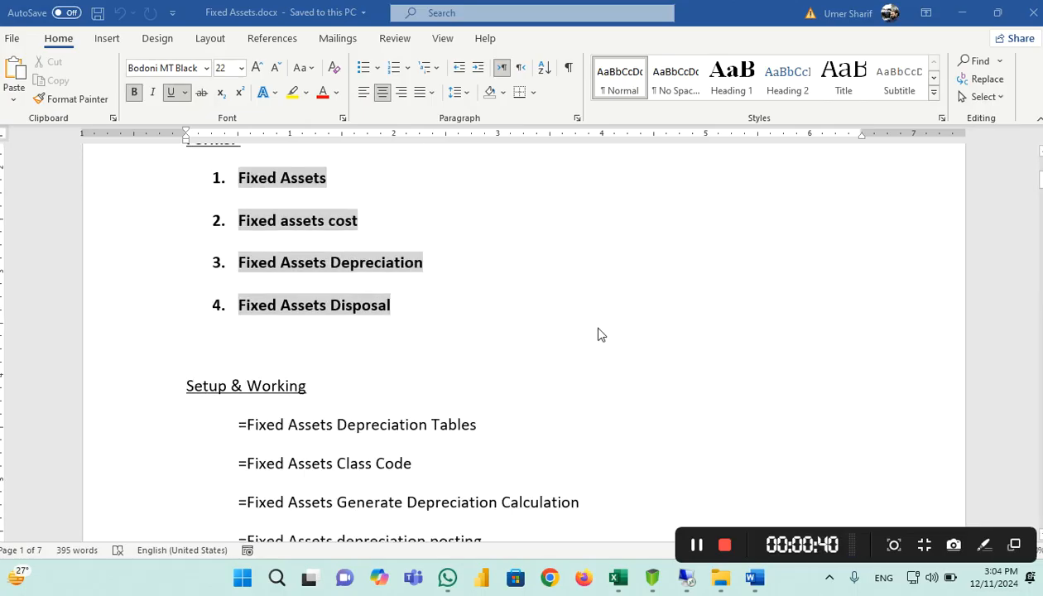
pyautogui.scroll(-2, 593, 315)
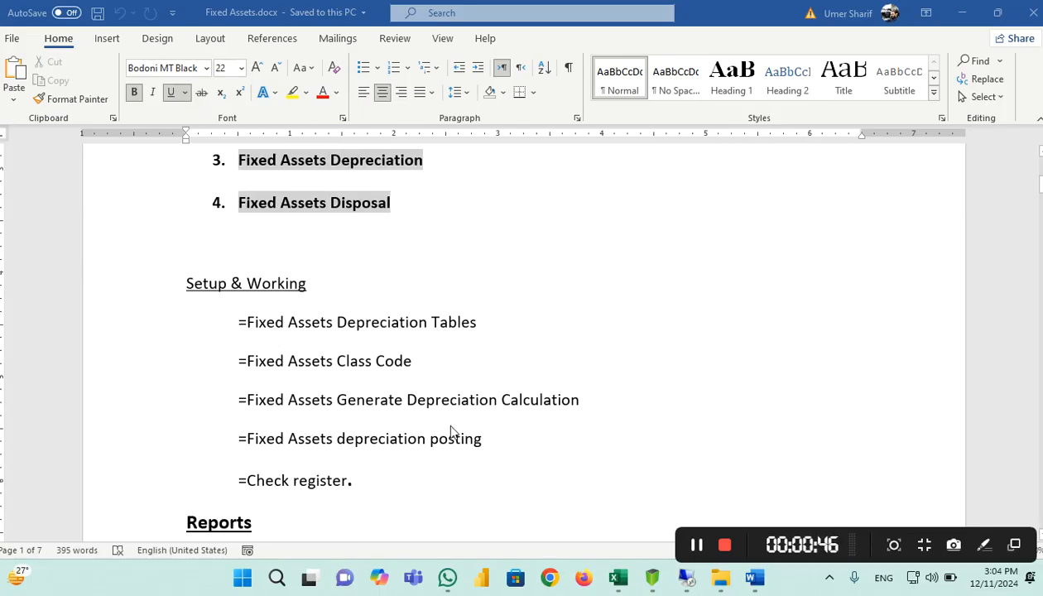
pyautogui.scroll(-2, 457, 403)
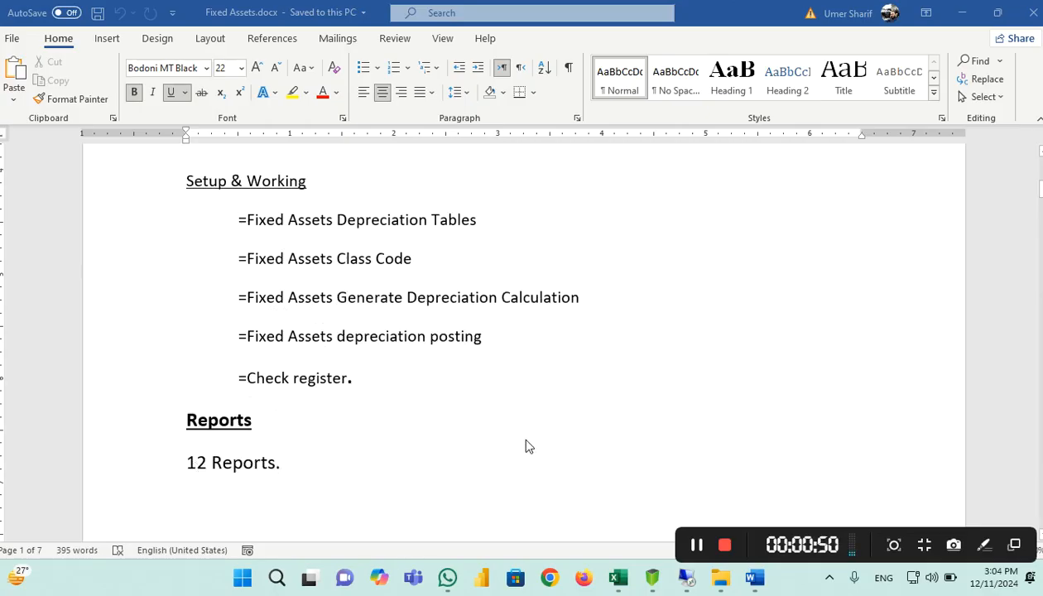
pyautogui.scroll(8, 554, 422)
pyautogui.scroll(-6, 554, 421)
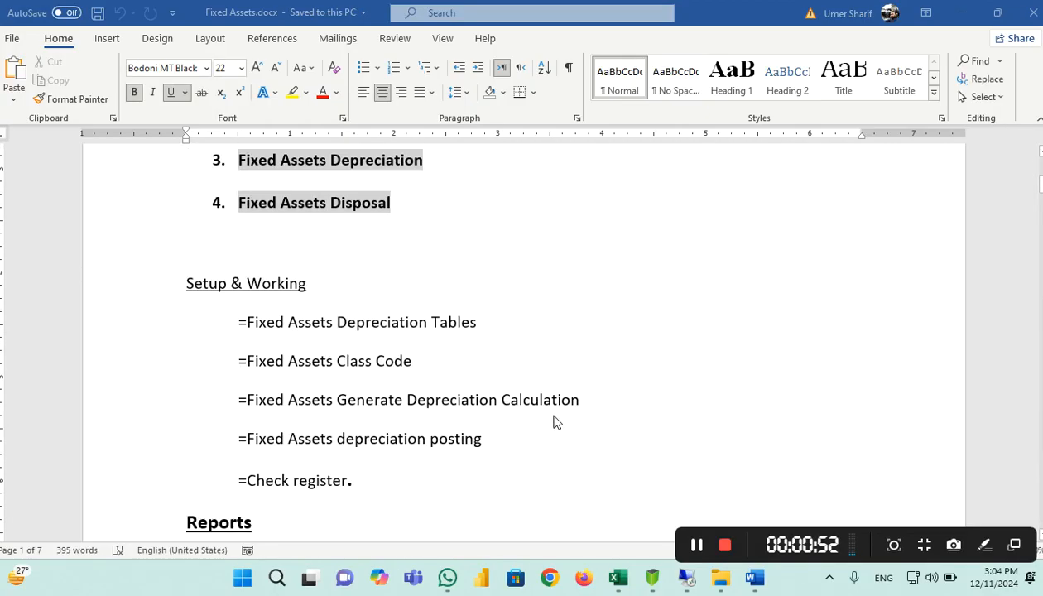
pyautogui.scroll(-5, 554, 421)
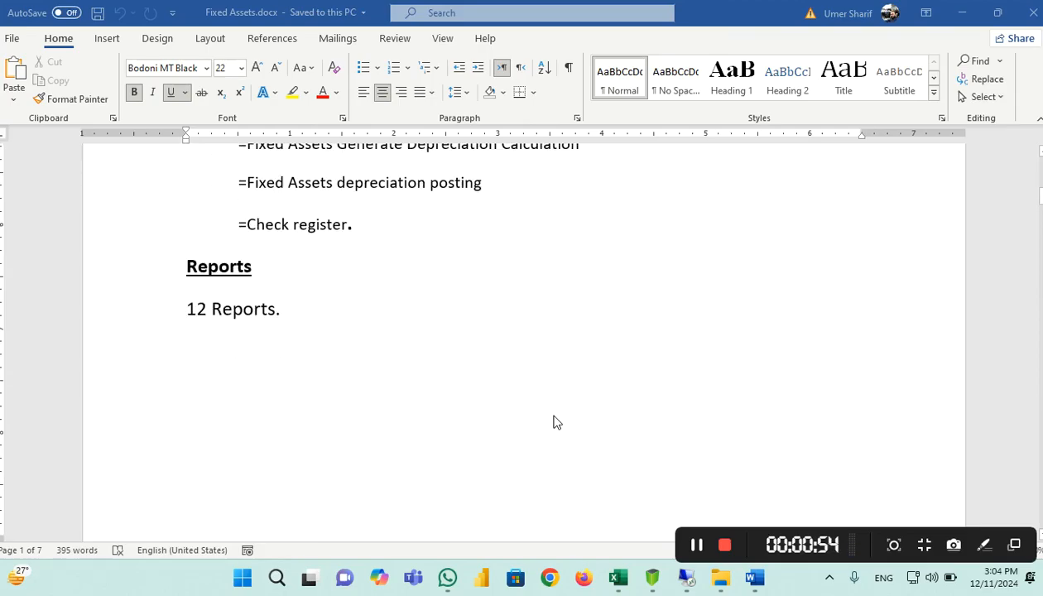
pyautogui.scroll(-15, 554, 421)
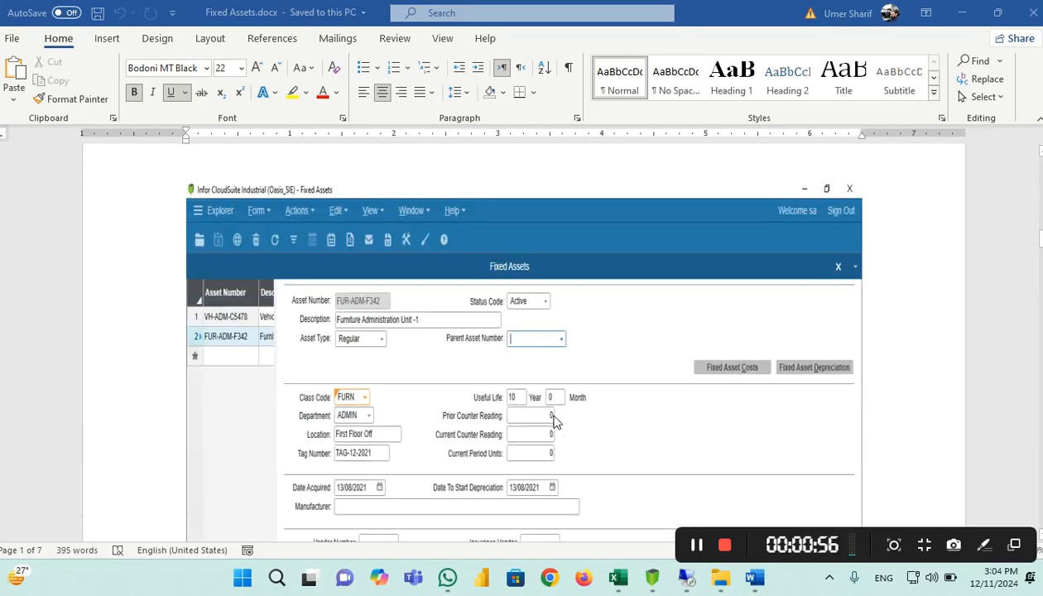
pyautogui.scroll(2, 554, 421)
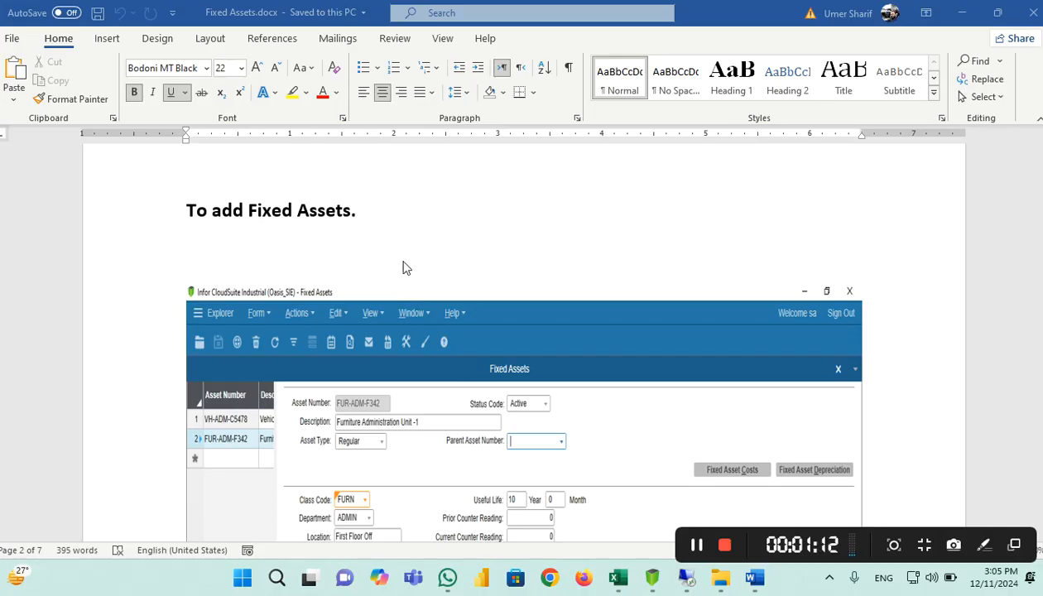
pyautogui.scroll(-3, 406, 268)
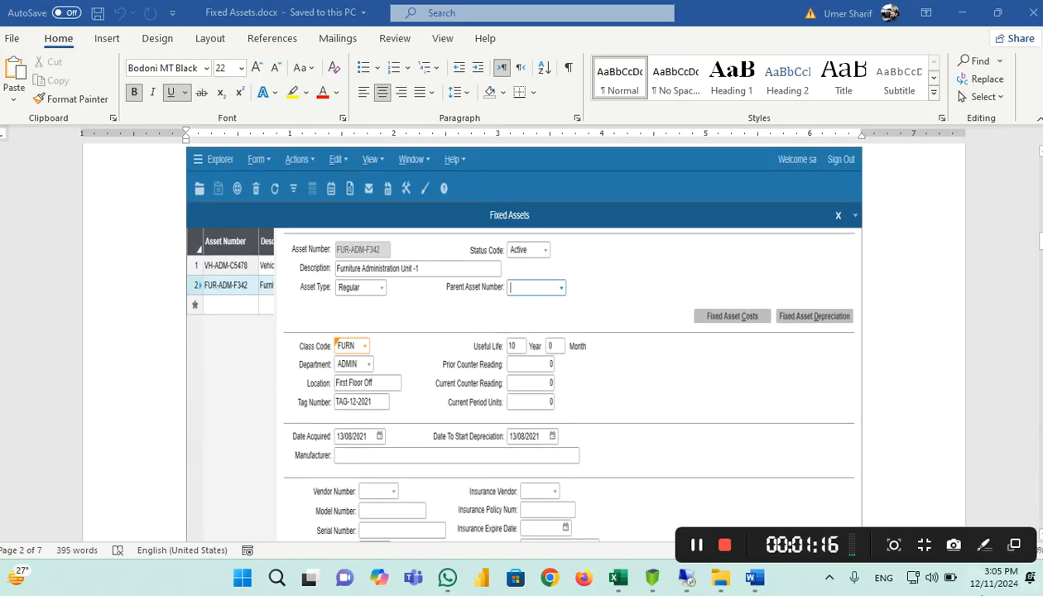
pyautogui.moveTo(723, 589)
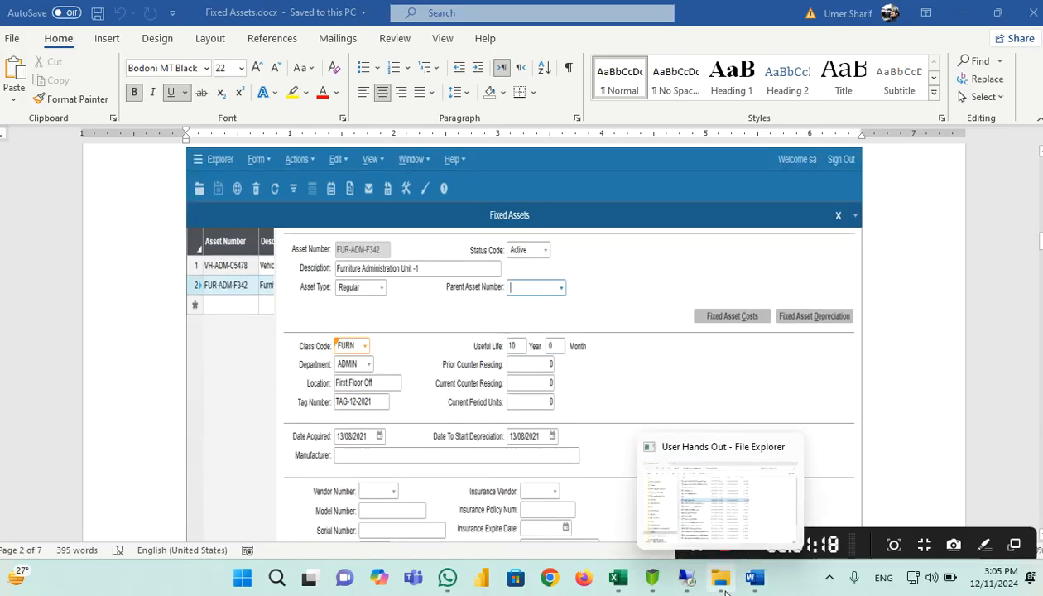
pyautogui.moveTo(685, 586)
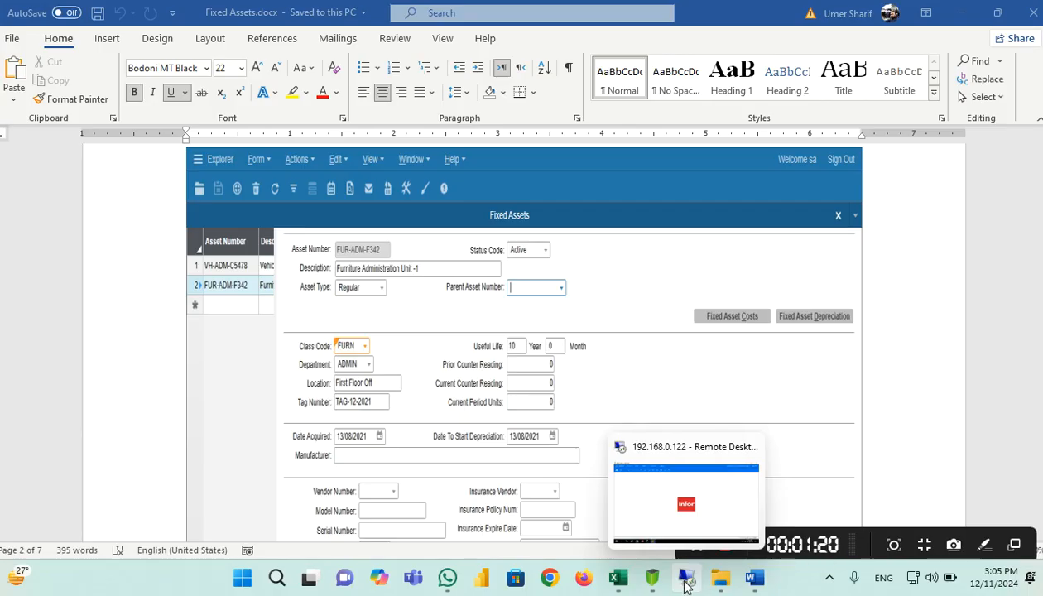
# Sign in to the PP_LHR site in the remote SyteLine session with the account password
pyautogui.click(686, 586)
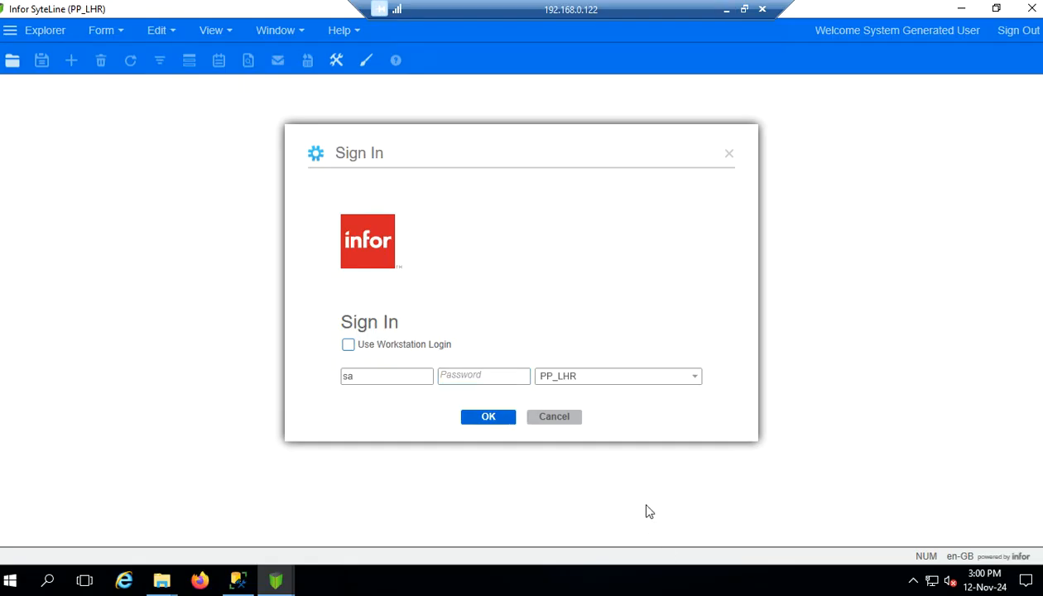
pyautogui.click(481, 377)
pyautogui.write('••••••')
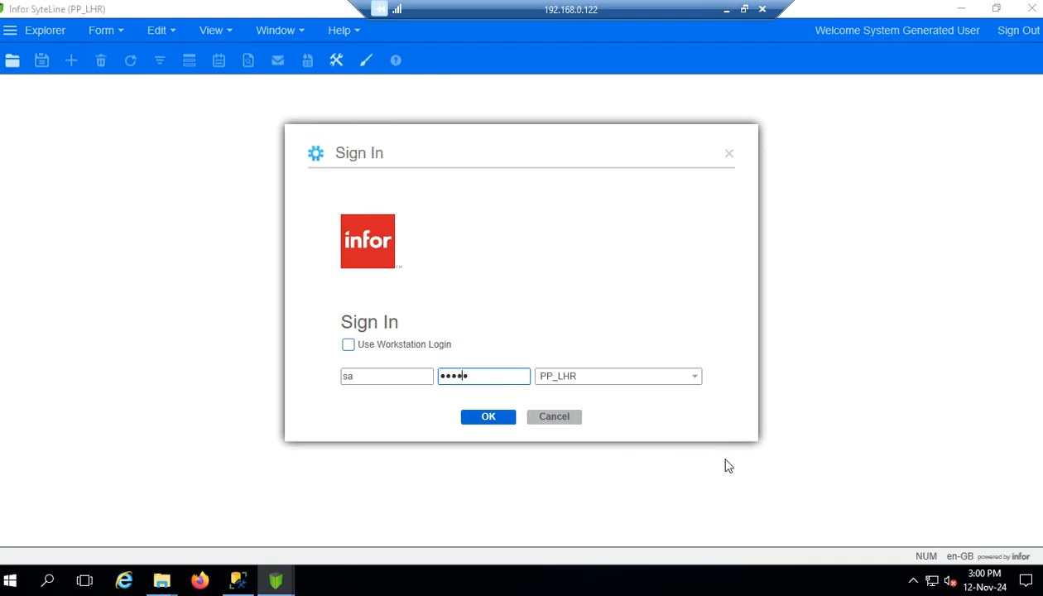
pyautogui.write('••••')
pyautogui.click(489, 417)
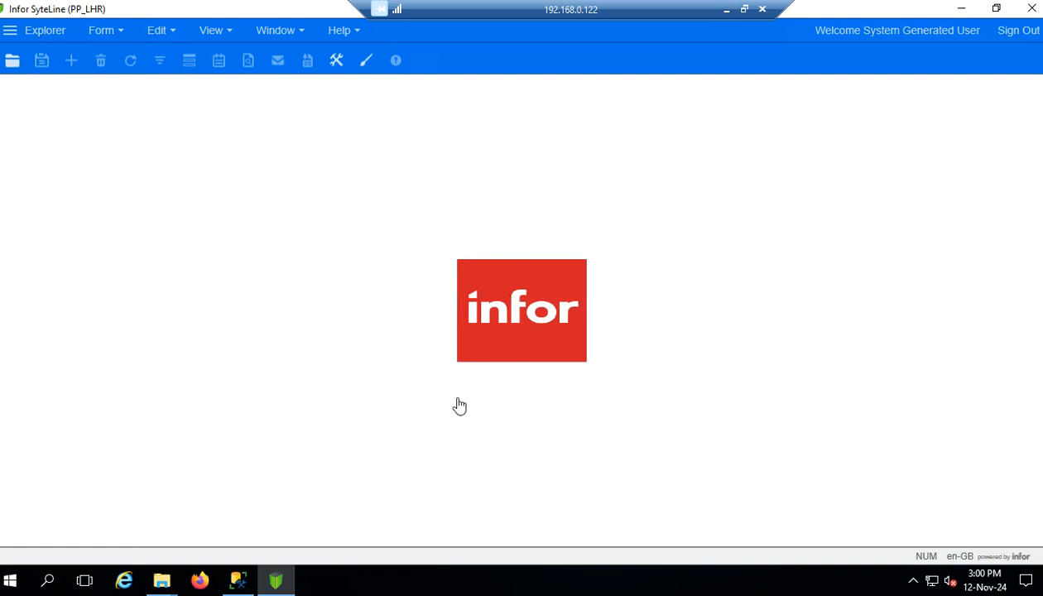
# Filter Select Form on 'Fixed Assets', open that form, and exit Filter In Place for a new record
pyautogui.click(365, 380)
pyautogui.click(404, 417)
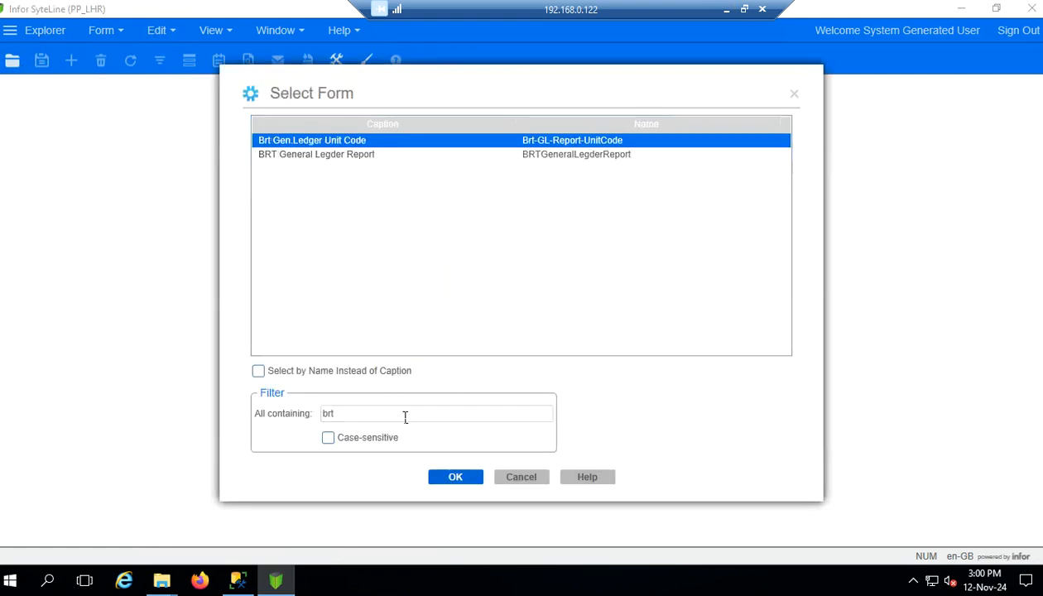
pyautogui.hotkey('ctrl', 'a')
pyautogui.write('Fix')
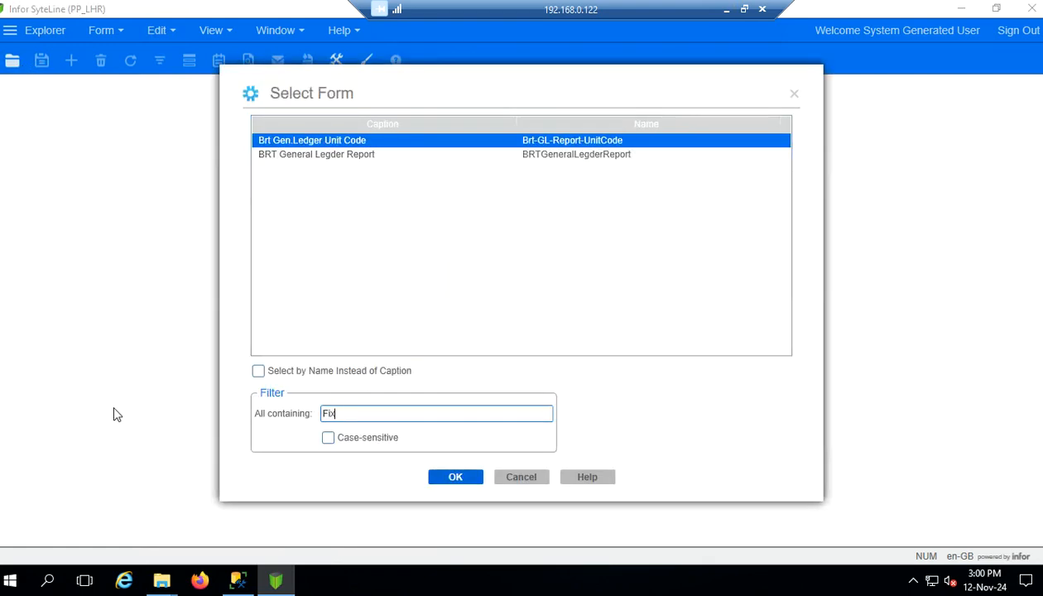
pyautogui.write('ed Asstes')
pyautogui.press('BackSpace')
pyautogui.press('BackSpace')
pyautogui.press('BackSpace')
pyautogui.press('BackSpace')
pyautogui.press('BackSpace')
pyautogui.press('BackSpace')
pyautogui.write('Assets')
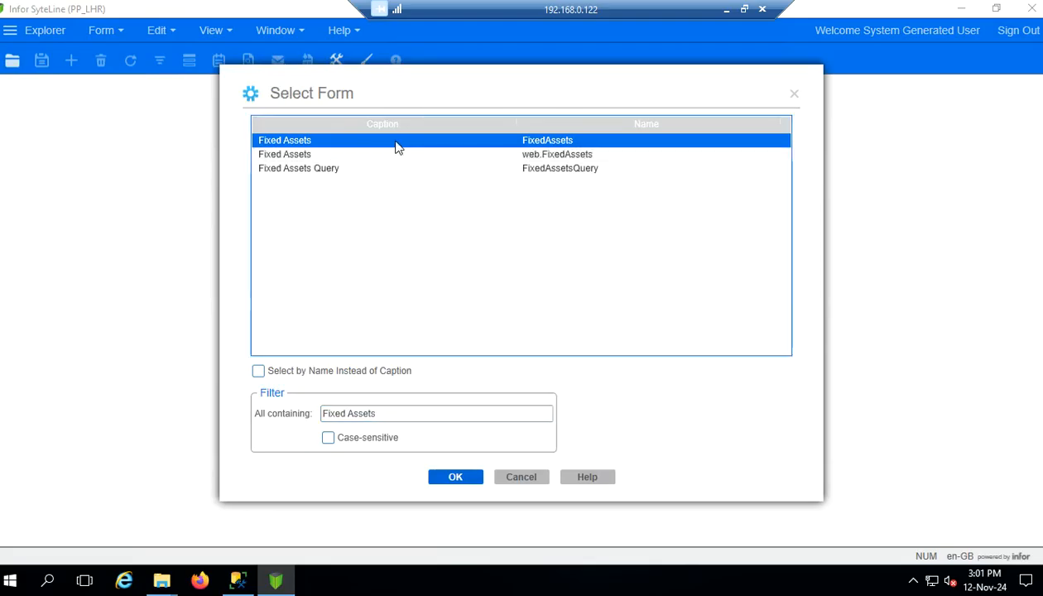
pyautogui.doubleClick(396, 142)
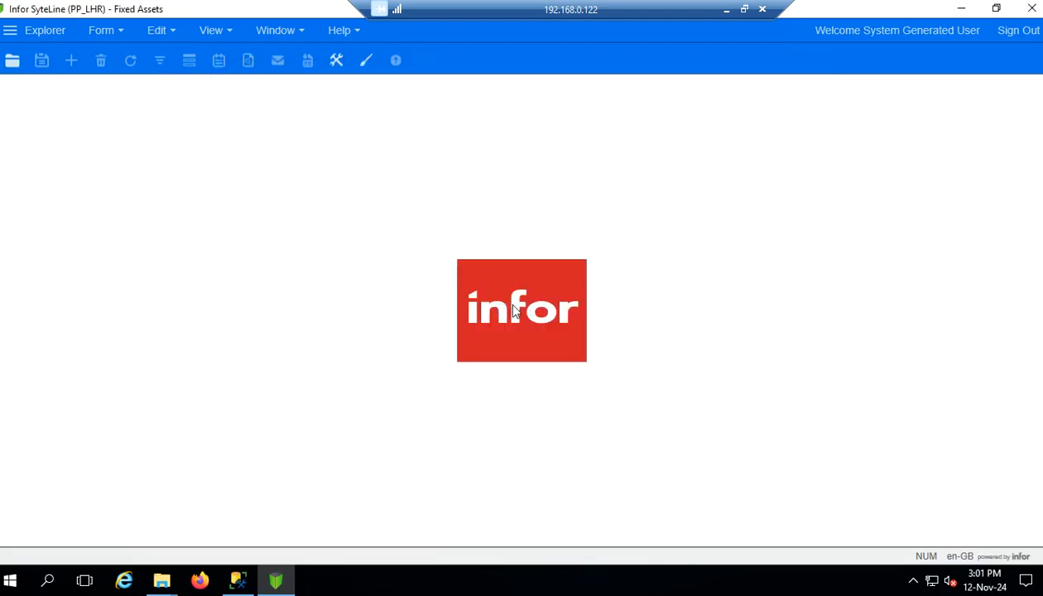
pyautogui.click(159, 61)
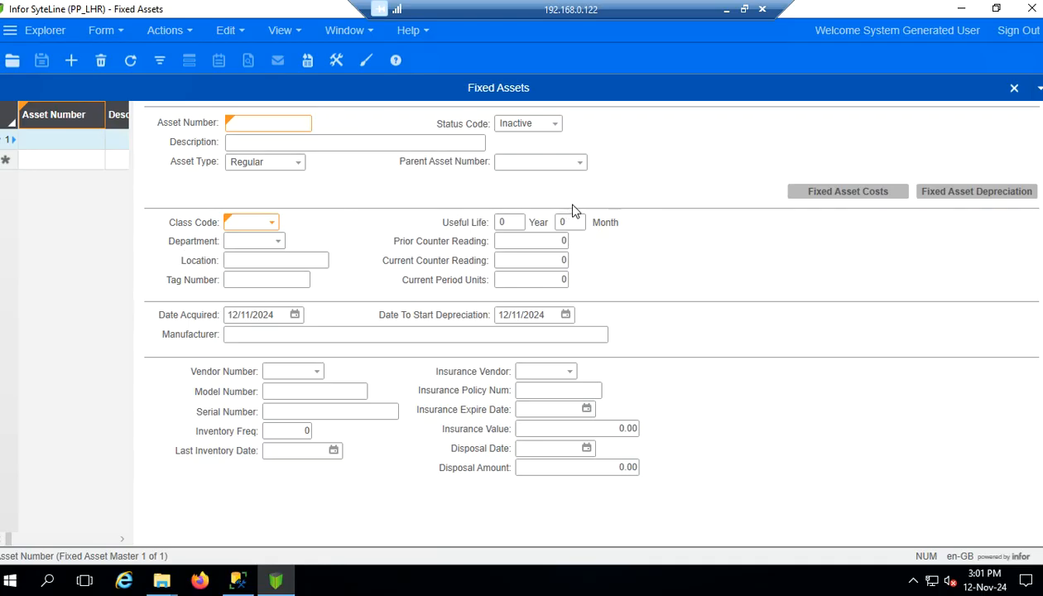
pyautogui.click(273, 136)
pyautogui.click(284, 129)
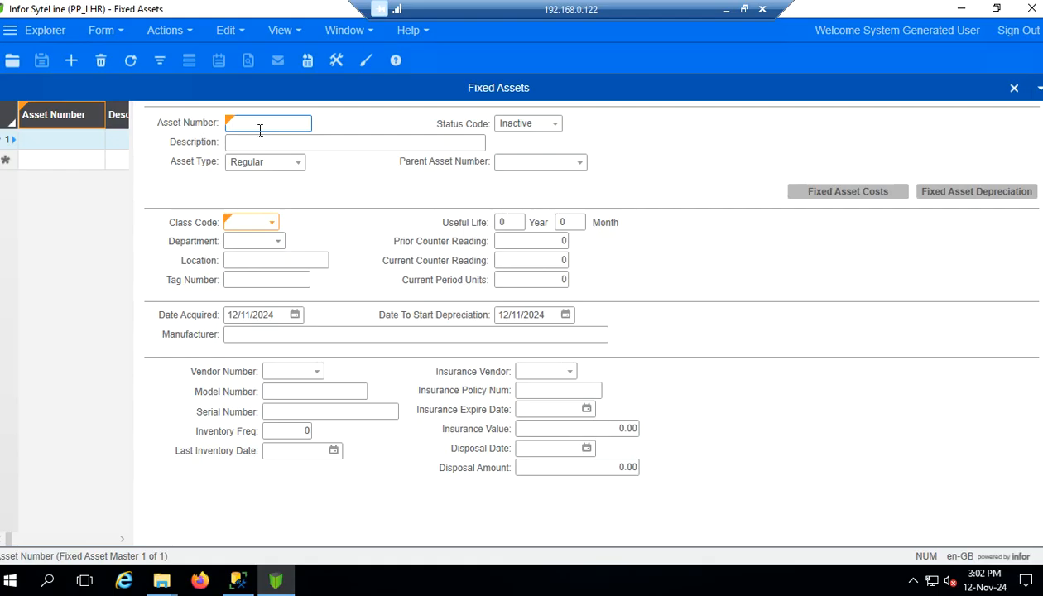
# Enter BLD-SIE-01 as the new fixed asset's Asset Number
pyautogui.write('BLD-SIE-01')
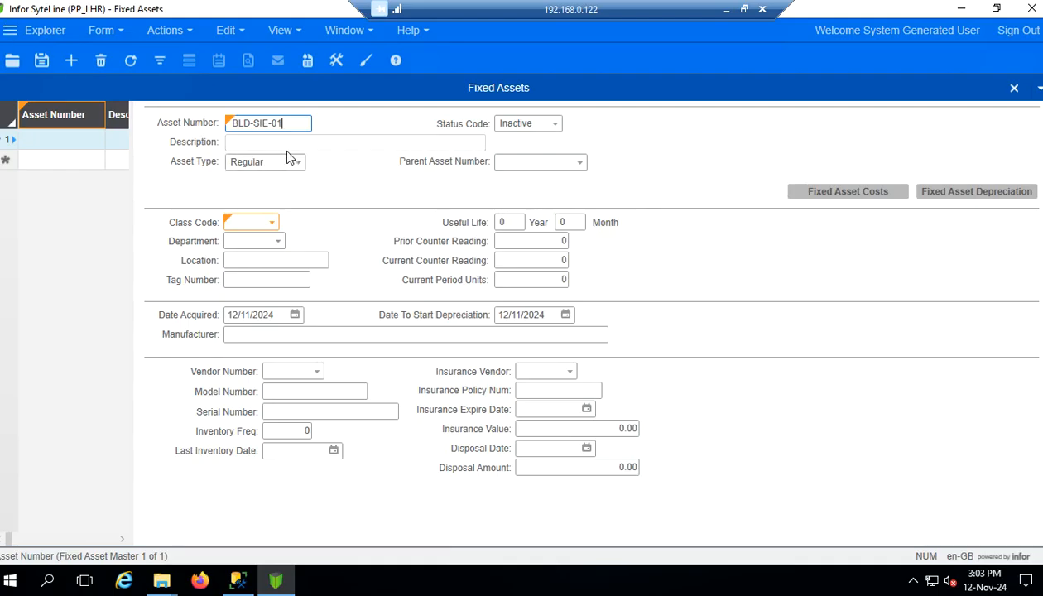
# Commit the asset number and decline filling in a class code for now
pyautogui.click(273, 223)
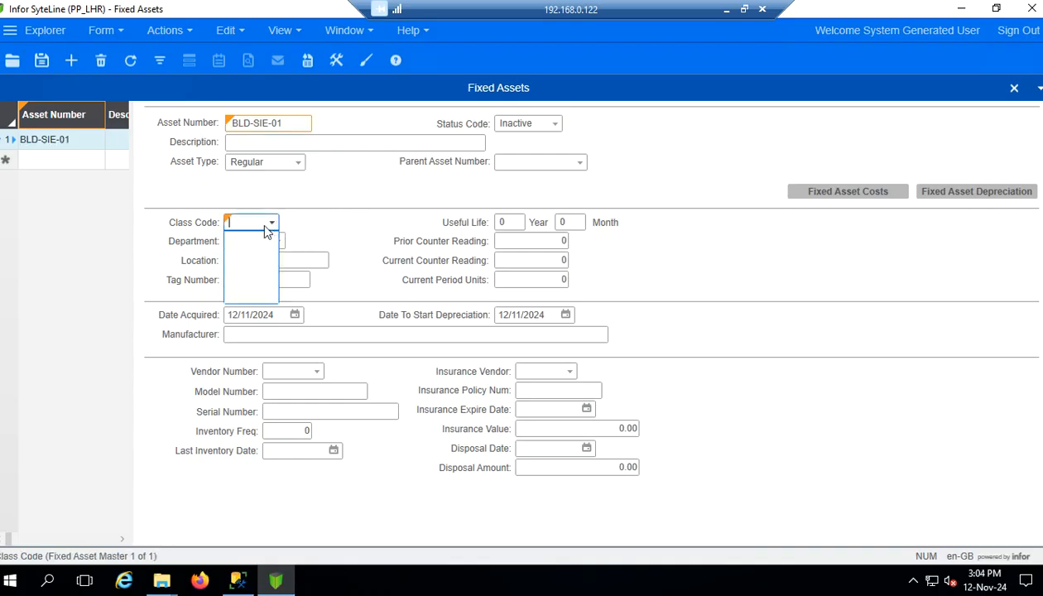
pyautogui.rightClick(254, 228)
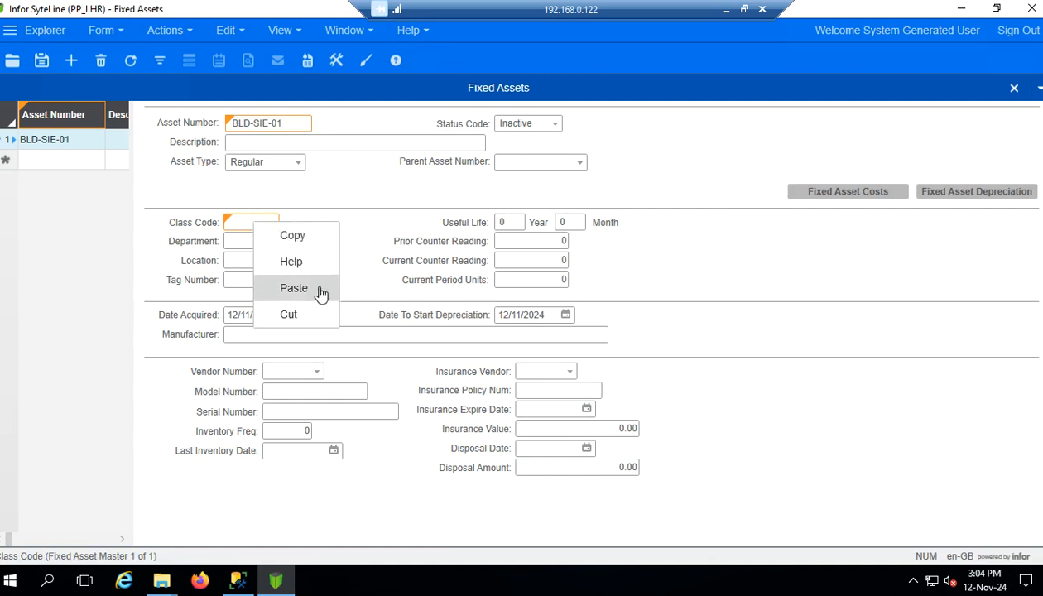
pyautogui.click(351, 184)
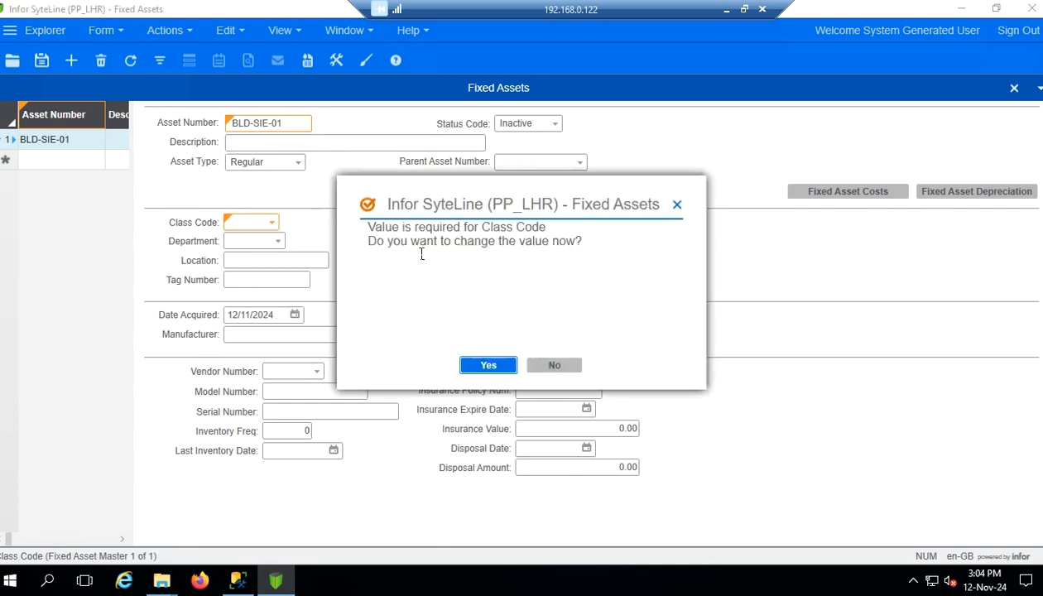
pyautogui.click(548, 365)
# Open the Fixed Asset Class Codes form by filtering Select Form on 'class code'
pyautogui.click(22, 63)
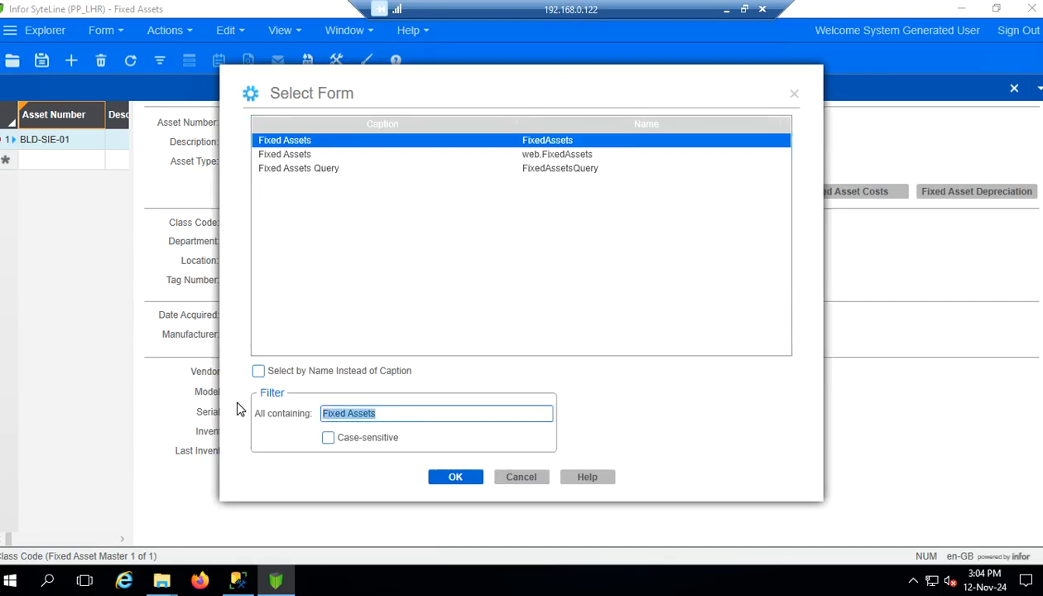
pyautogui.write('clas')
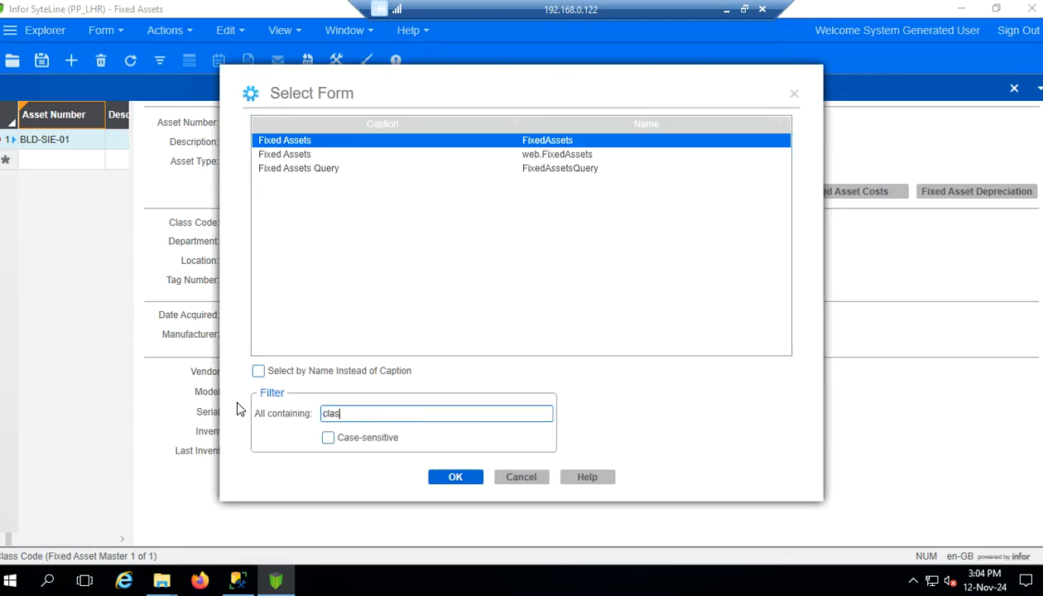
pyautogui.write('s code')
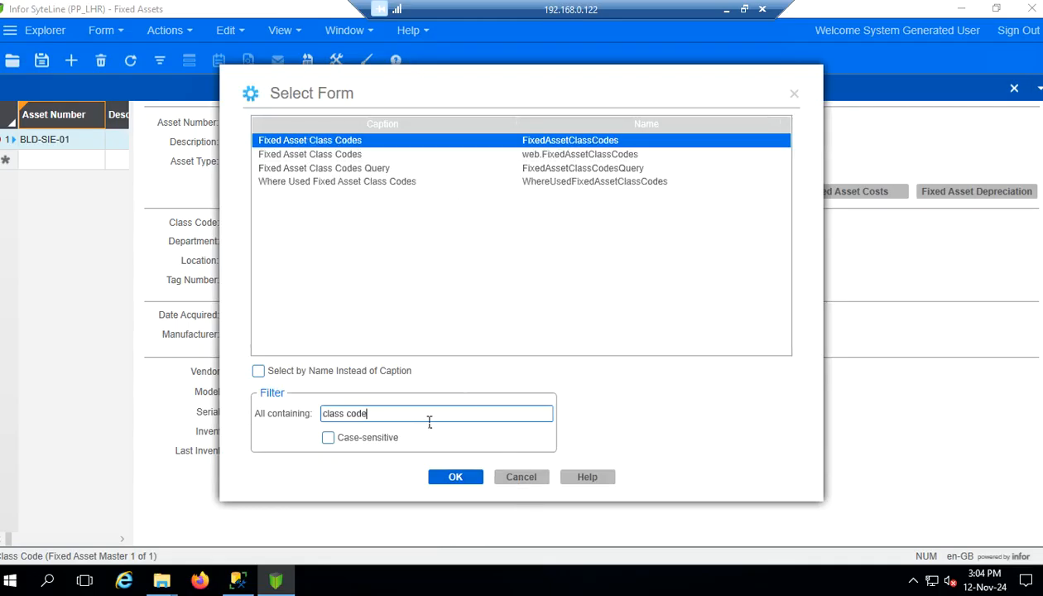
pyautogui.doubleClick(322, 144)
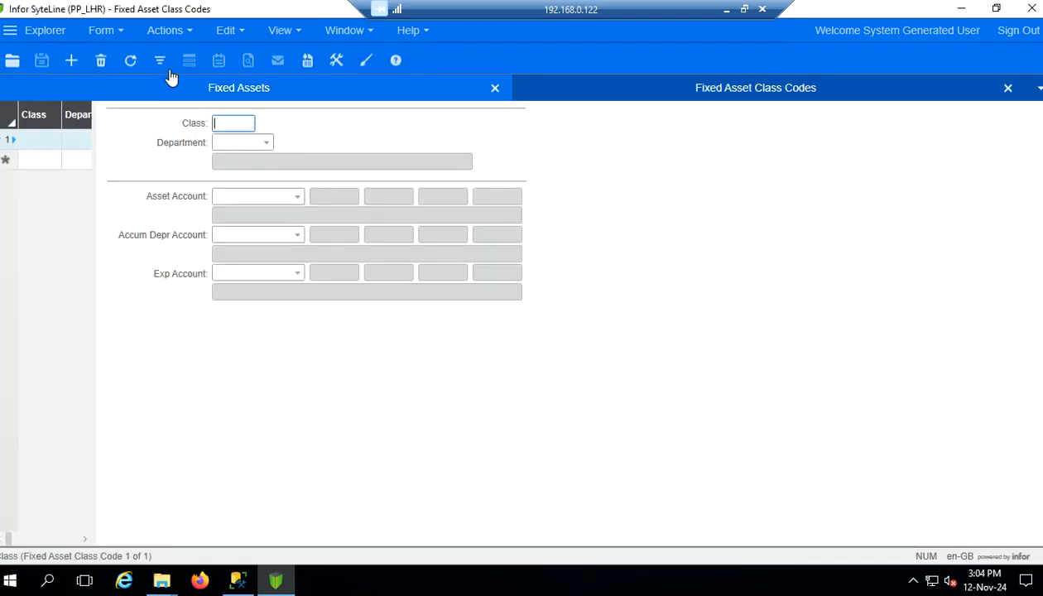
# Close Fixed Asset Class Codes and Fixed Assets, discarding the unsaved asset
pyautogui.click(1009, 89)
pyautogui.click(1010, 89)
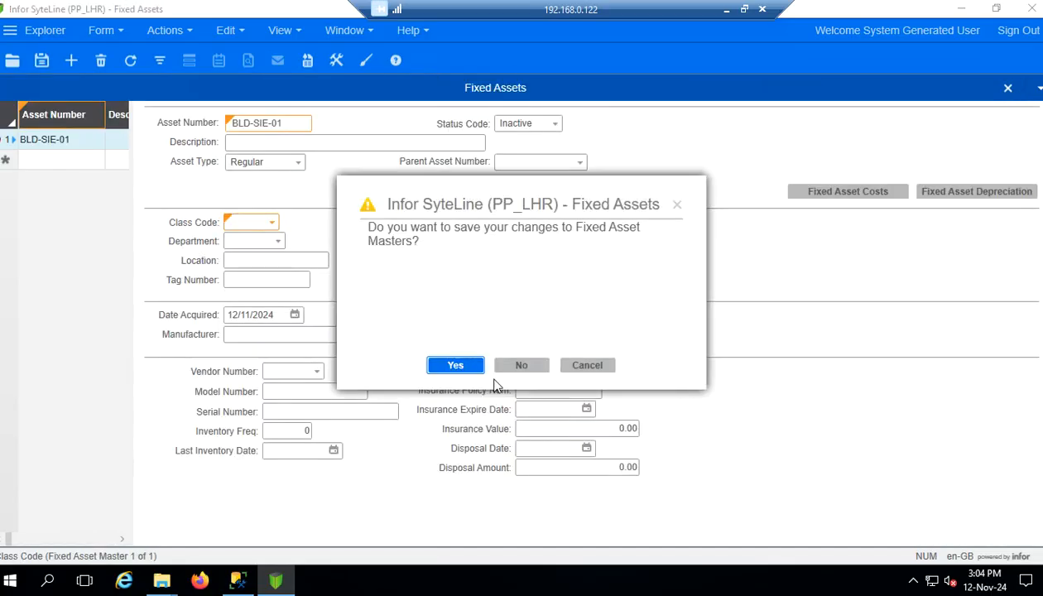
pyautogui.click(519, 366)
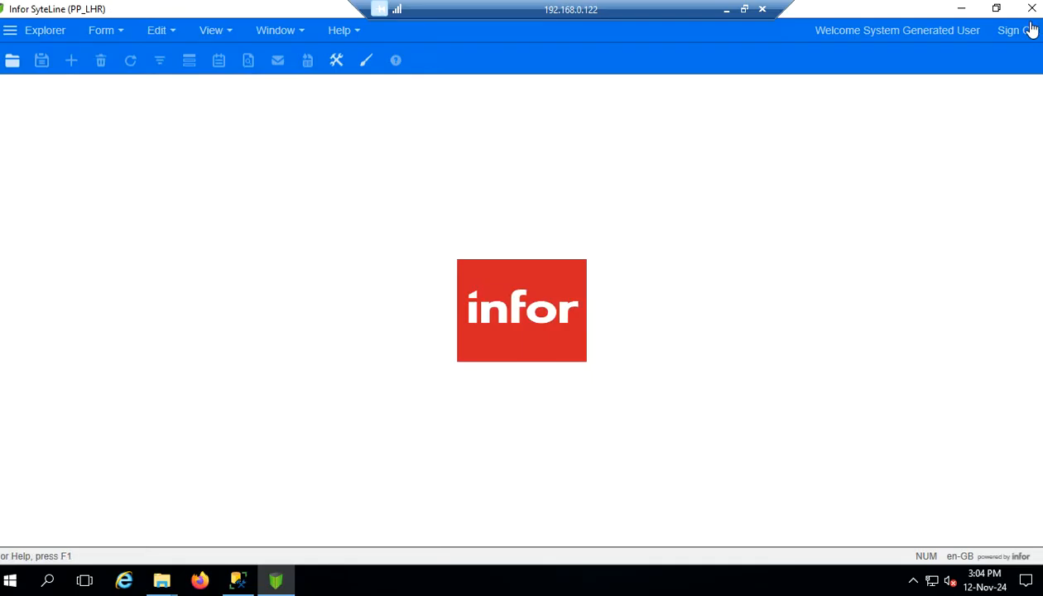
# Sign out and sign back in to the TMR_SIE site with the account password
pyautogui.click(1027, 29)
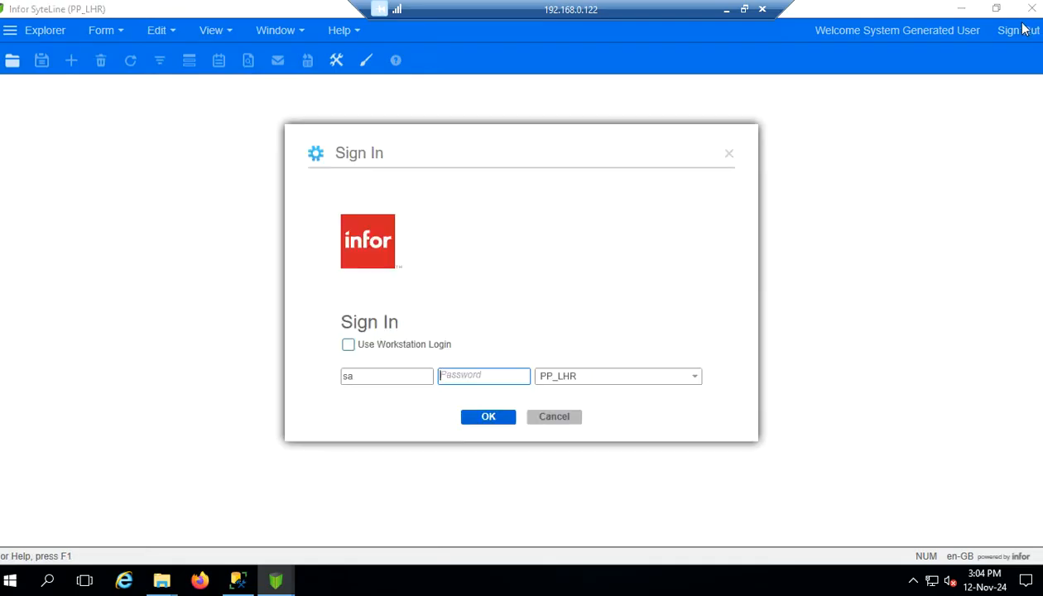
pyautogui.click(688, 377)
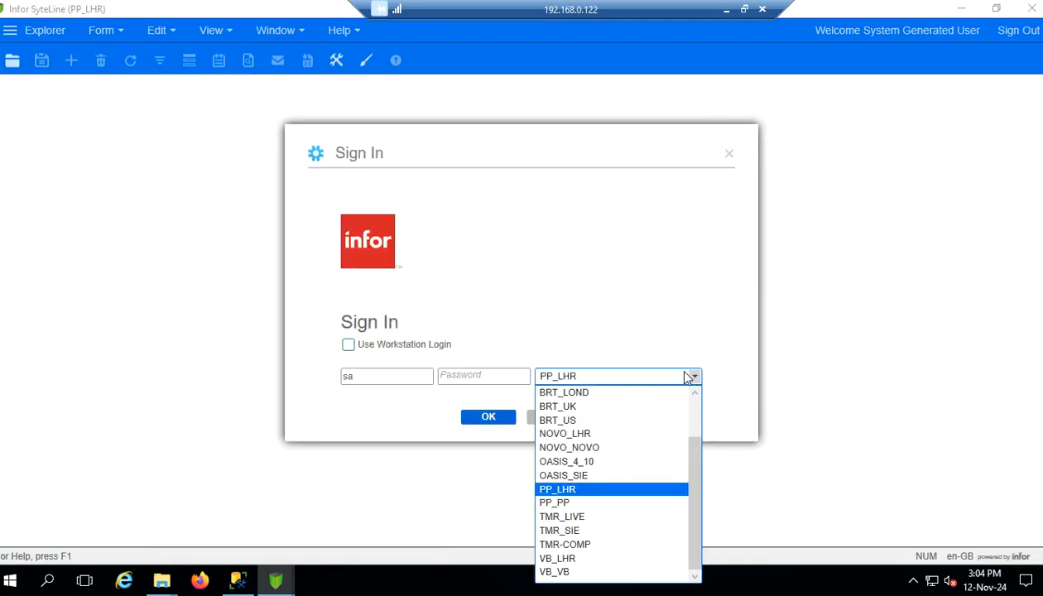
pyautogui.click(571, 531)
pyautogui.click(488, 375)
pyautogui.write('******')
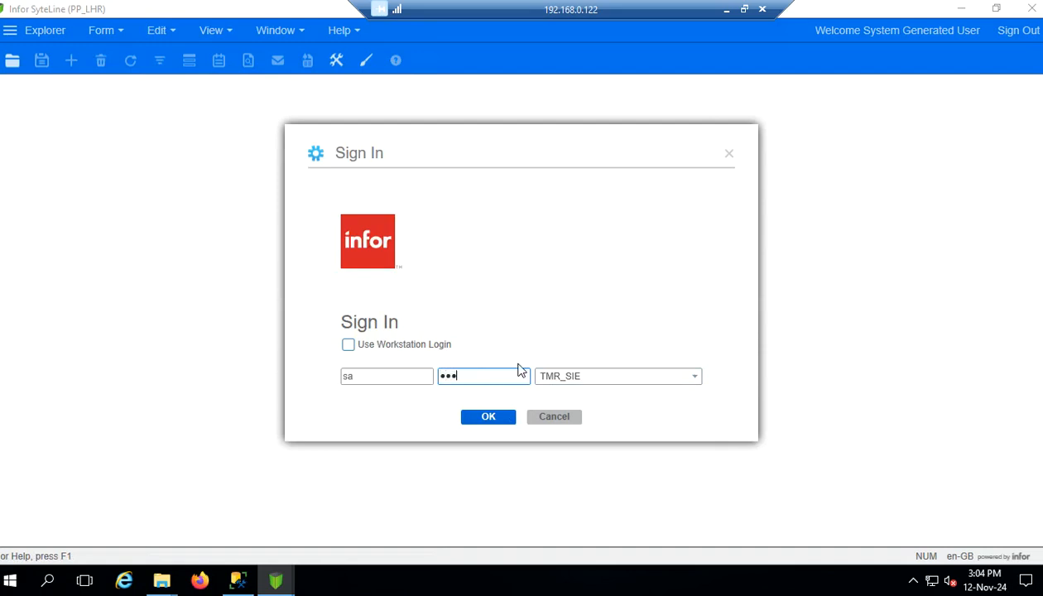
pyautogui.write('****')
pyautogui.click(488, 417)
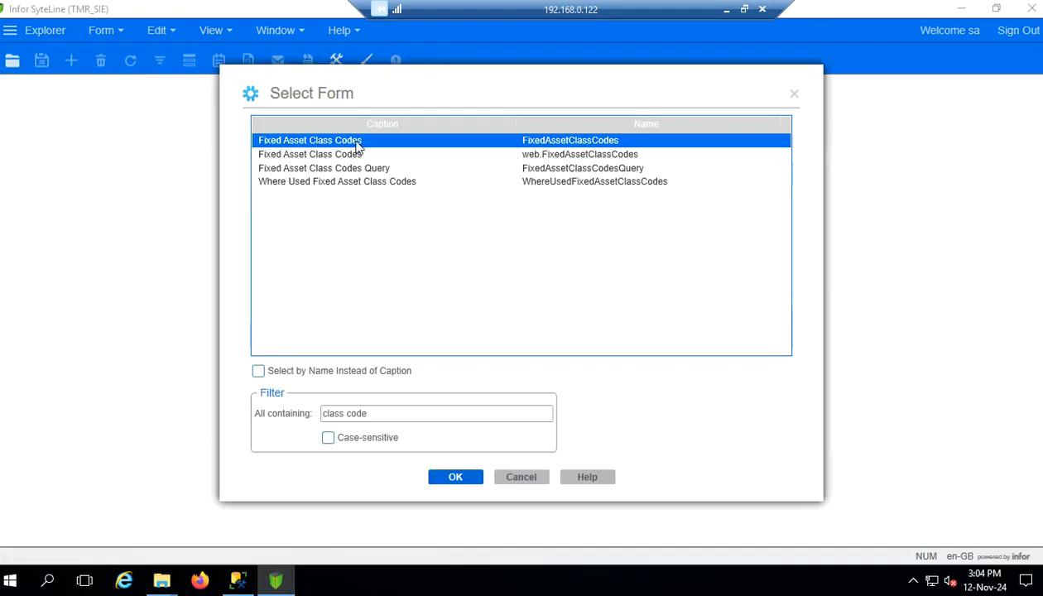
# Check the empty Fixed Asset Class Codes on TMR_SIE, then sign out and minimise the session
pyautogui.doubleClick(358, 140)
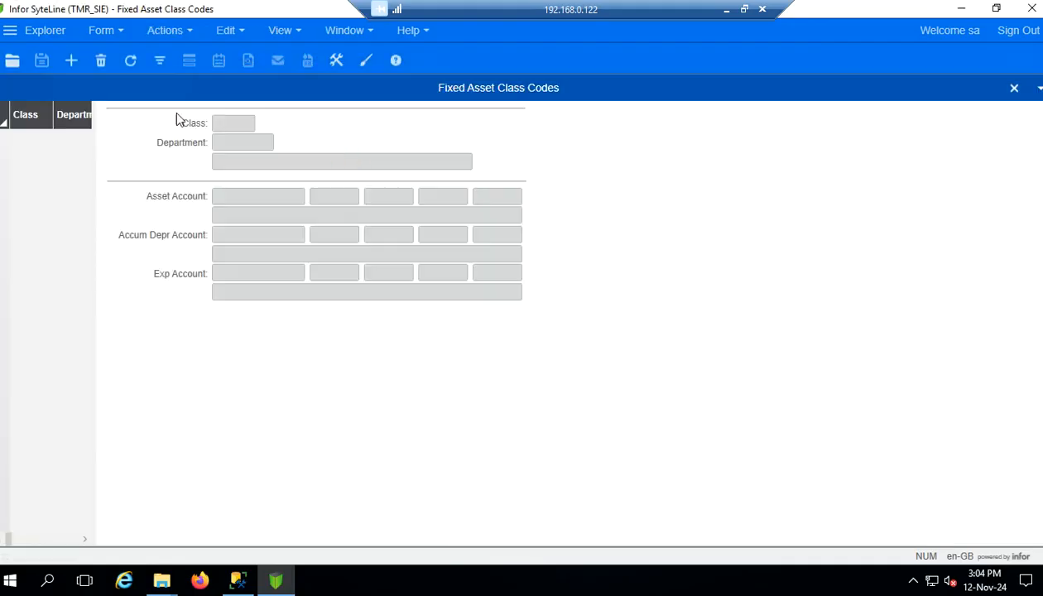
pyautogui.click(160, 67)
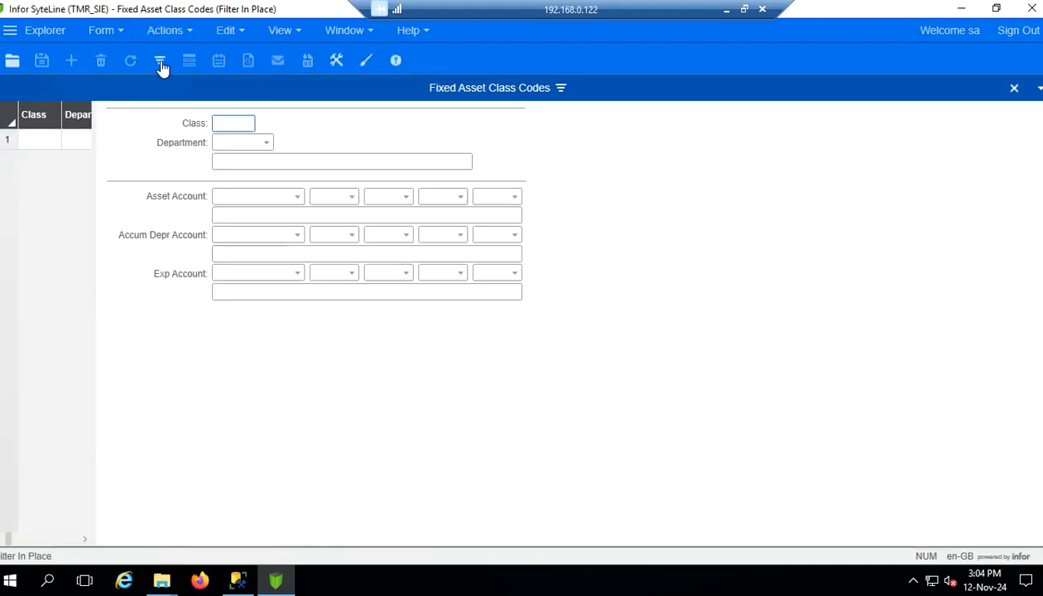
pyautogui.click(161, 66)
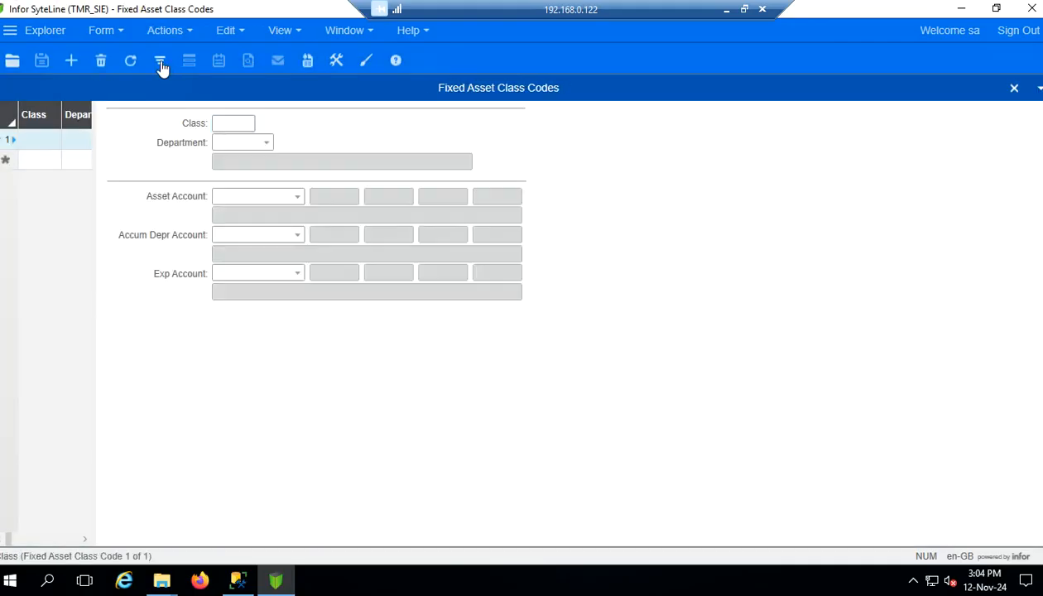
pyautogui.click(1020, 92)
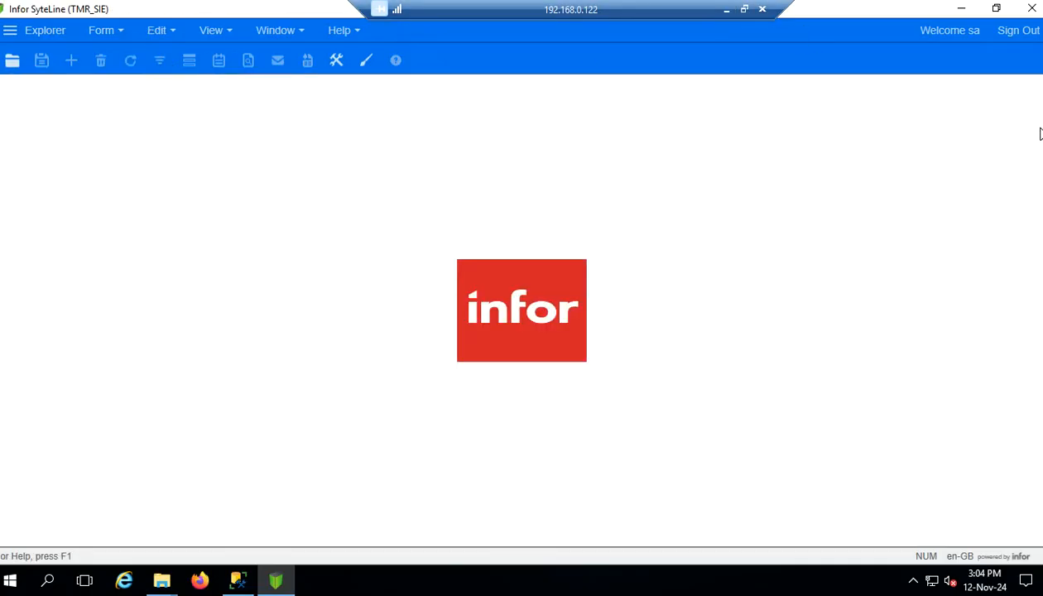
pyautogui.click(1021, 38)
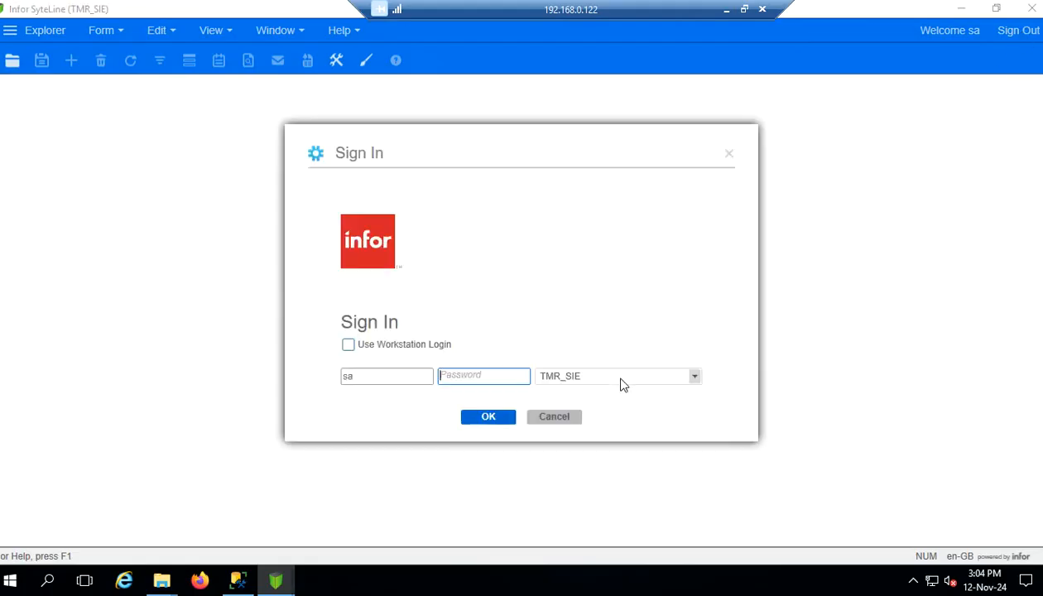
pyautogui.click(726, 10)
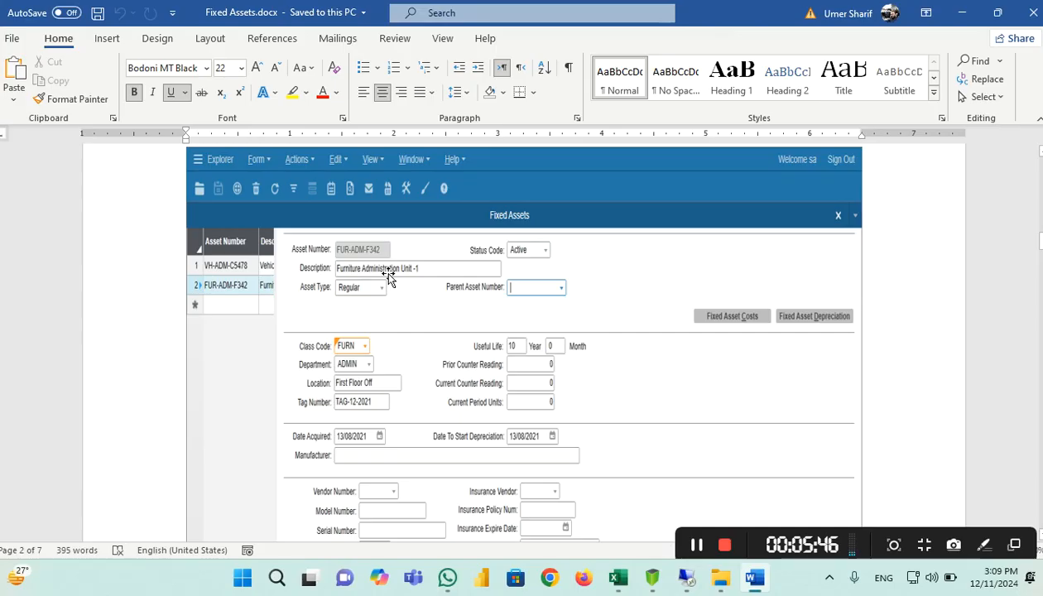
pyautogui.keyDown('ctrl'); pyautogui.scroll(4, 388, 276); pyautogui.keyUp('ctrl')
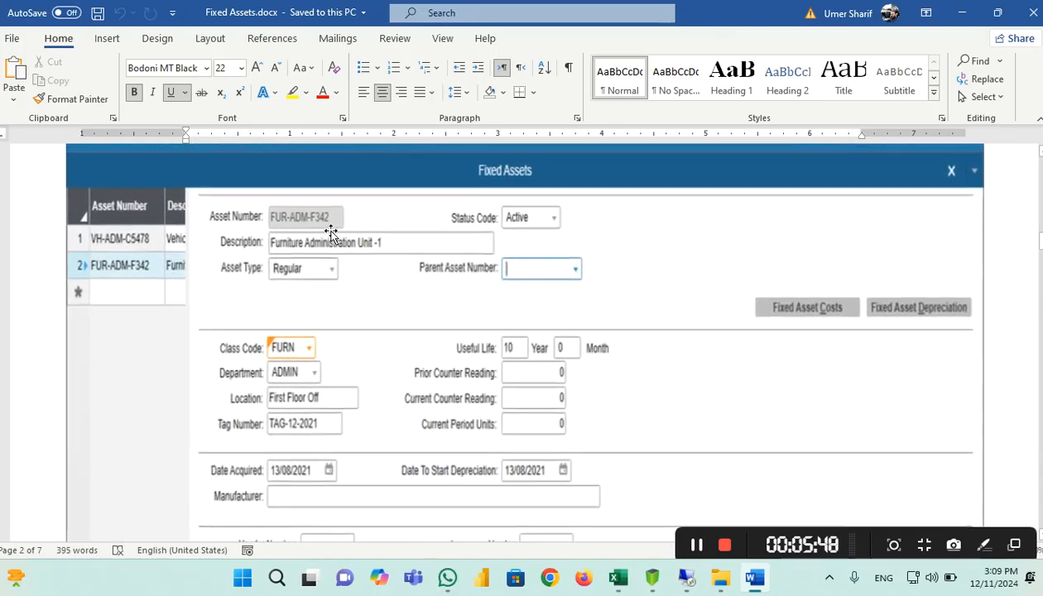
pyautogui.keyDown('ctrl'); pyautogui.scroll(-1, 667, 279); pyautogui.keyUp('ctrl')
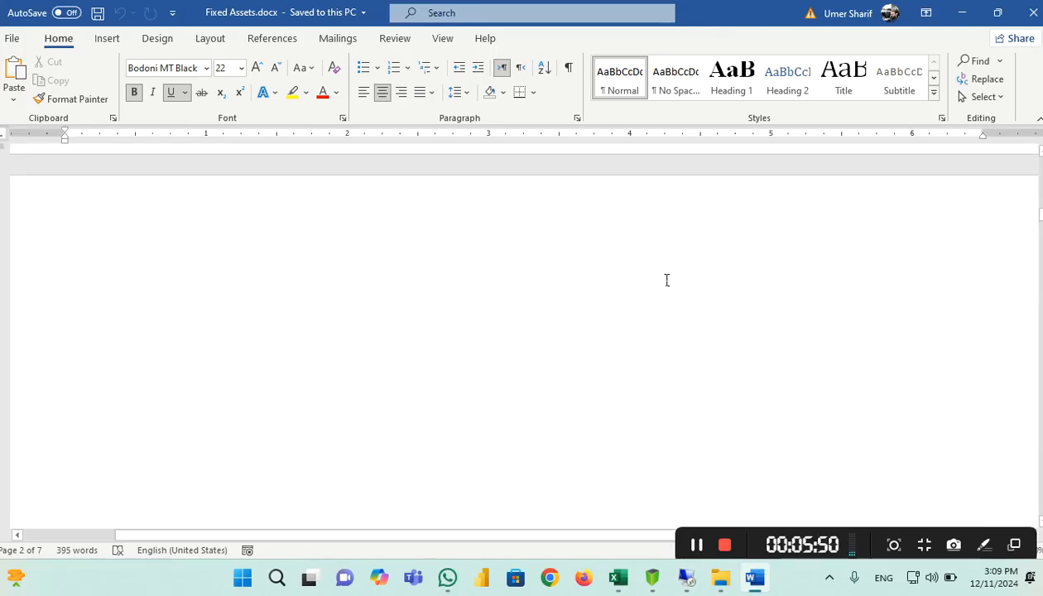
pyautogui.keyDown('ctrl'); pyautogui.scroll(-1, 666, 280); pyautogui.keyUp('ctrl')
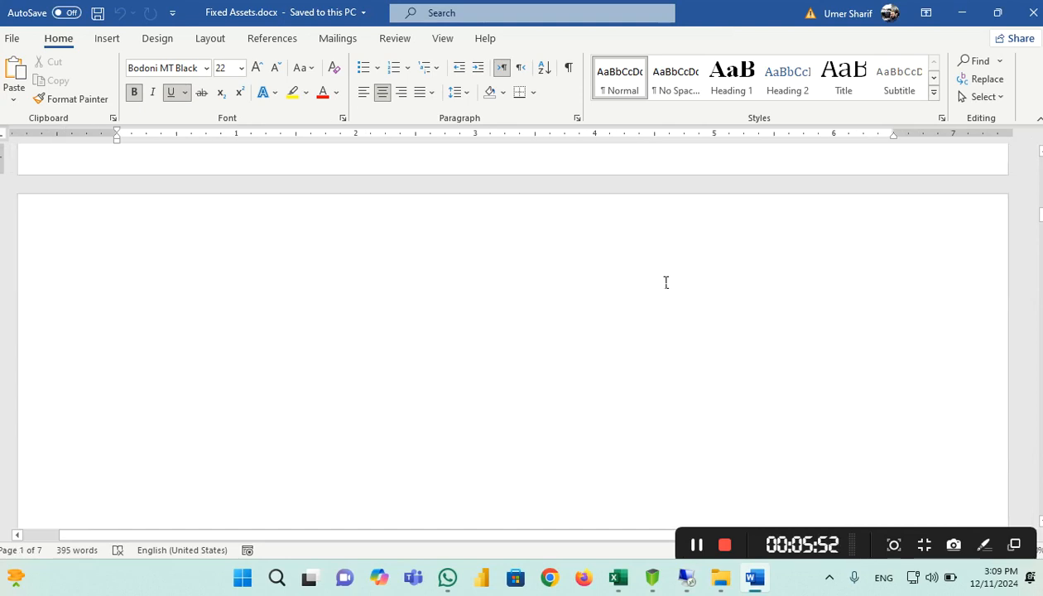
pyautogui.scroll(10, 666, 283)
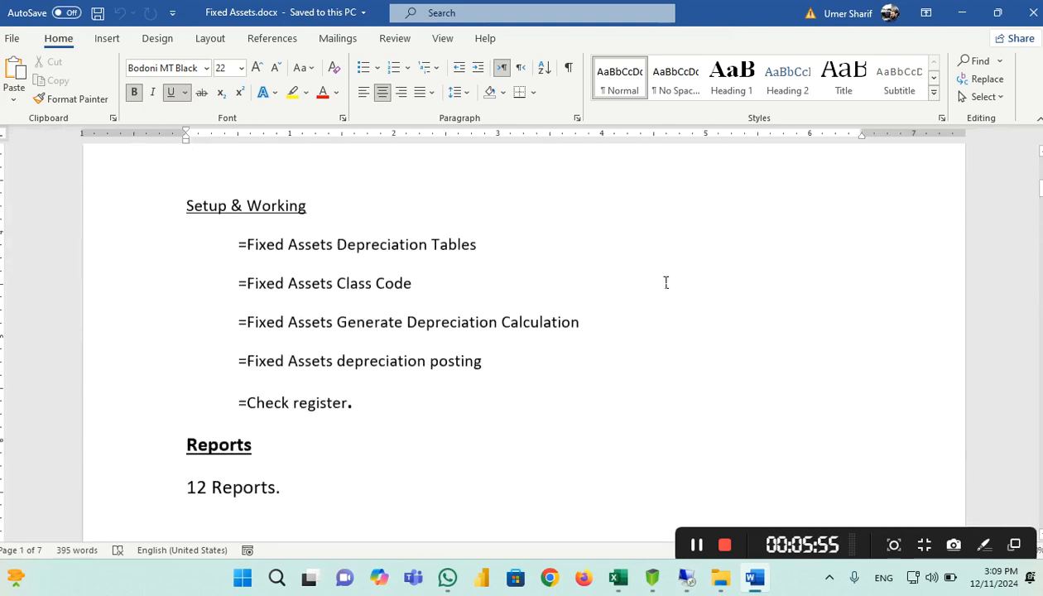
pyautogui.scroll(-15, 666, 282)
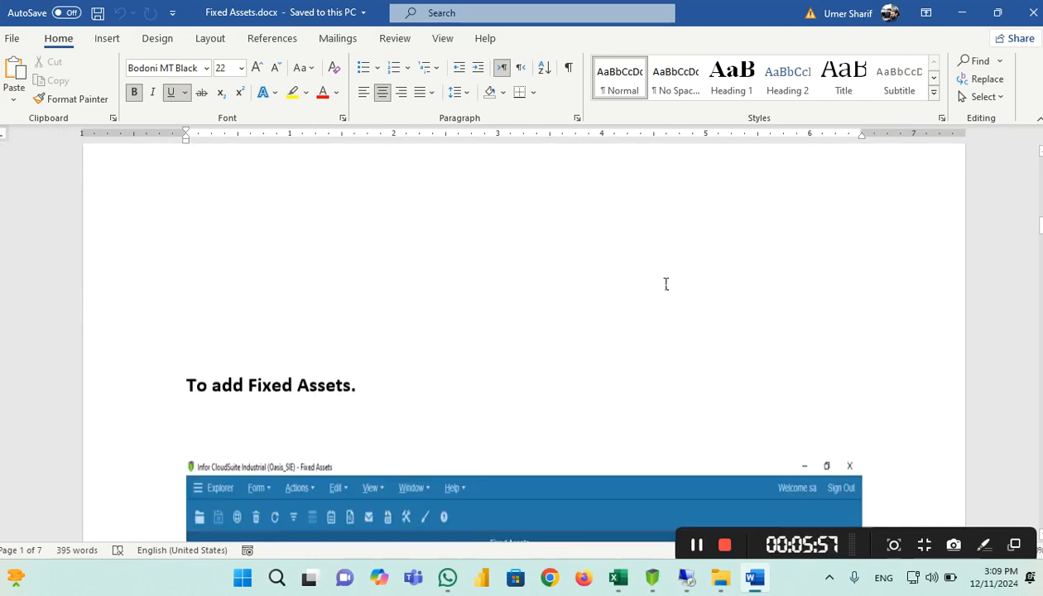
pyautogui.scroll(-2, 666, 284)
pyautogui.scroll(-5, 525, 342)
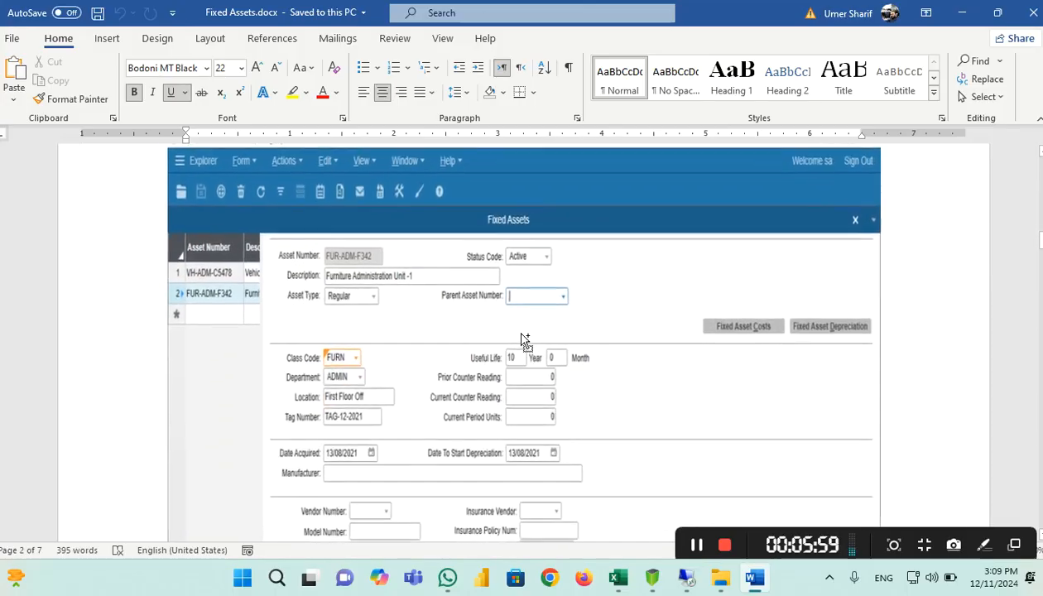
pyautogui.keyDown('ctrl'); pyautogui.scroll(4, 524, 342); pyautogui.keyUp('ctrl')
pyautogui.scroll(-6, 443, 310)
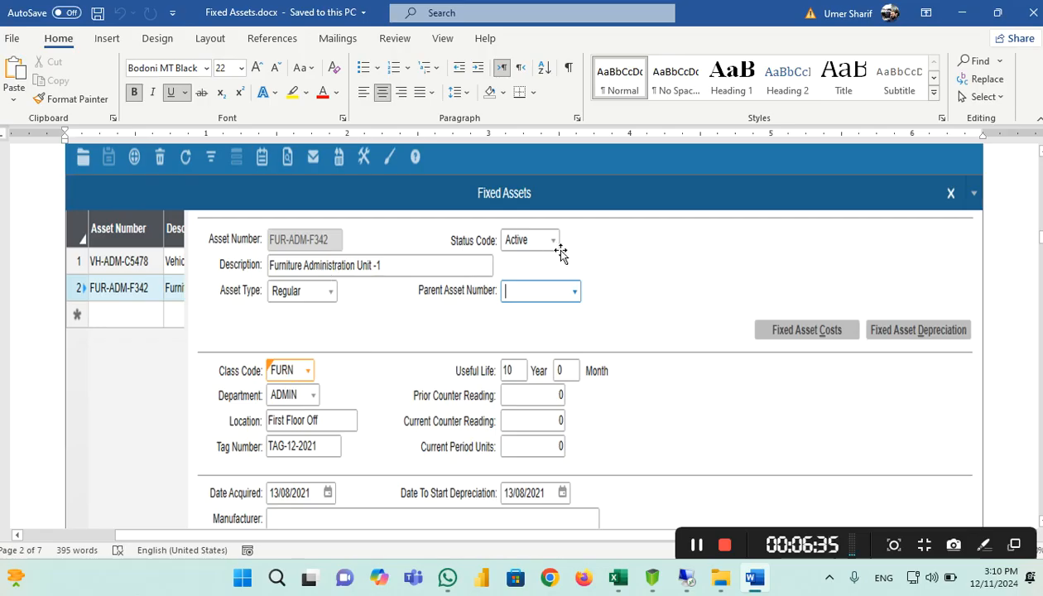
pyautogui.click(509, 290)
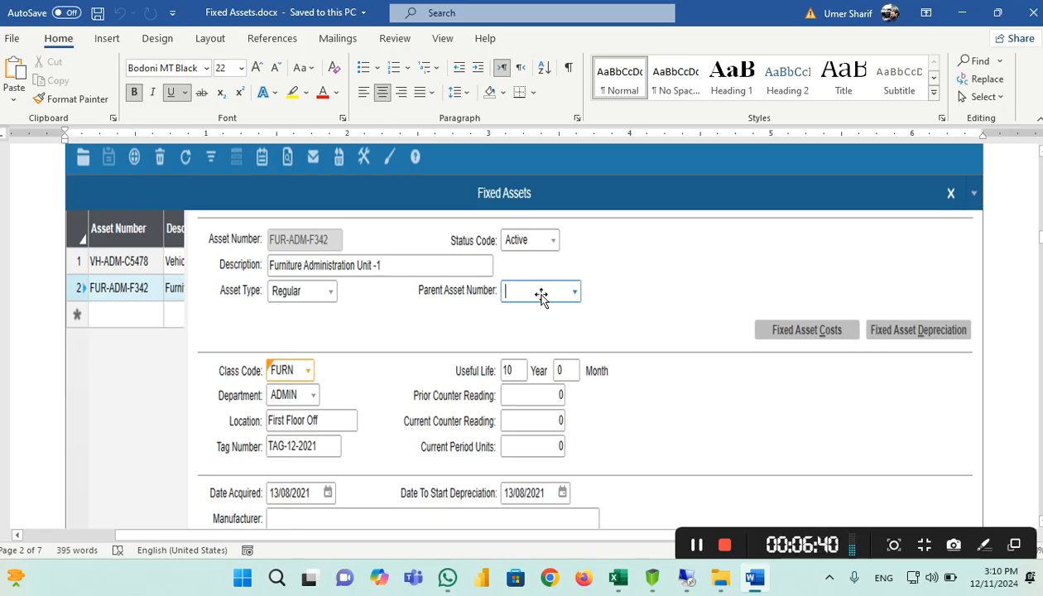
pyautogui.scroll(-2, 632, 240)
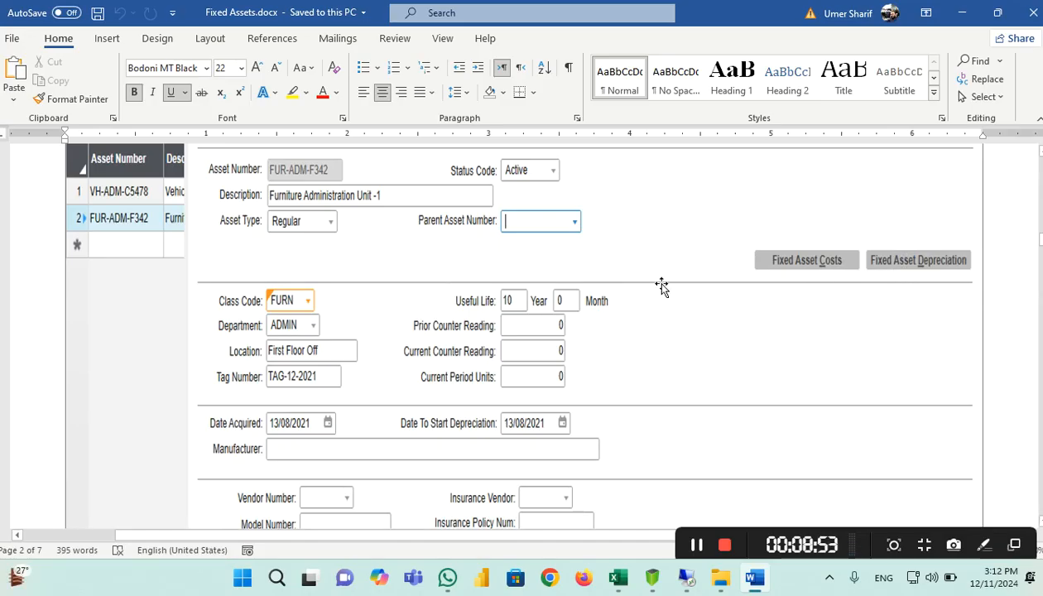
pyautogui.scroll(-5, 662, 286)
pyautogui.scroll(3, 662, 286)
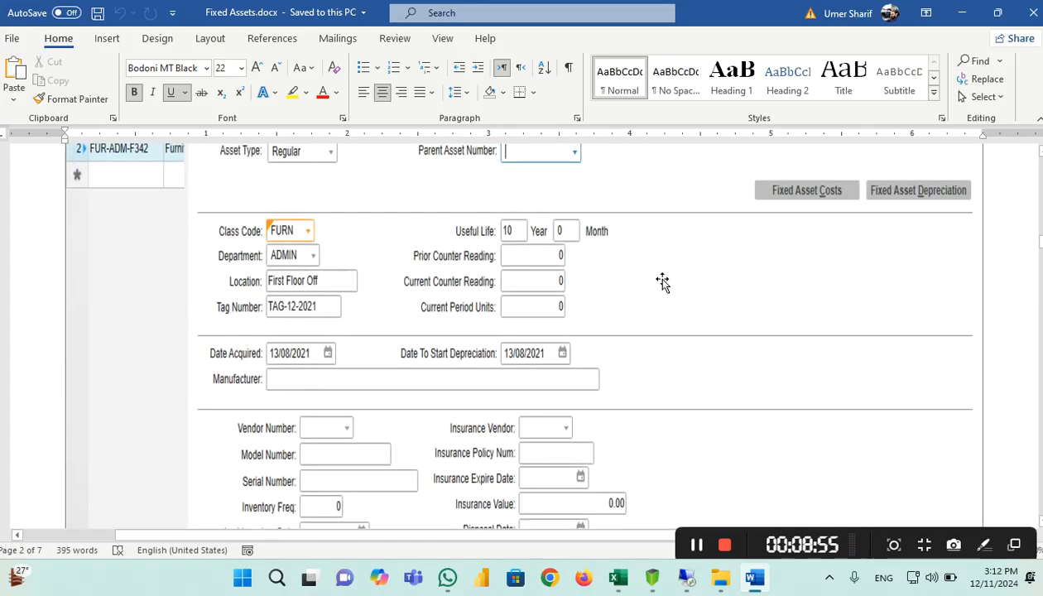
pyautogui.scroll(-5, 662, 277)
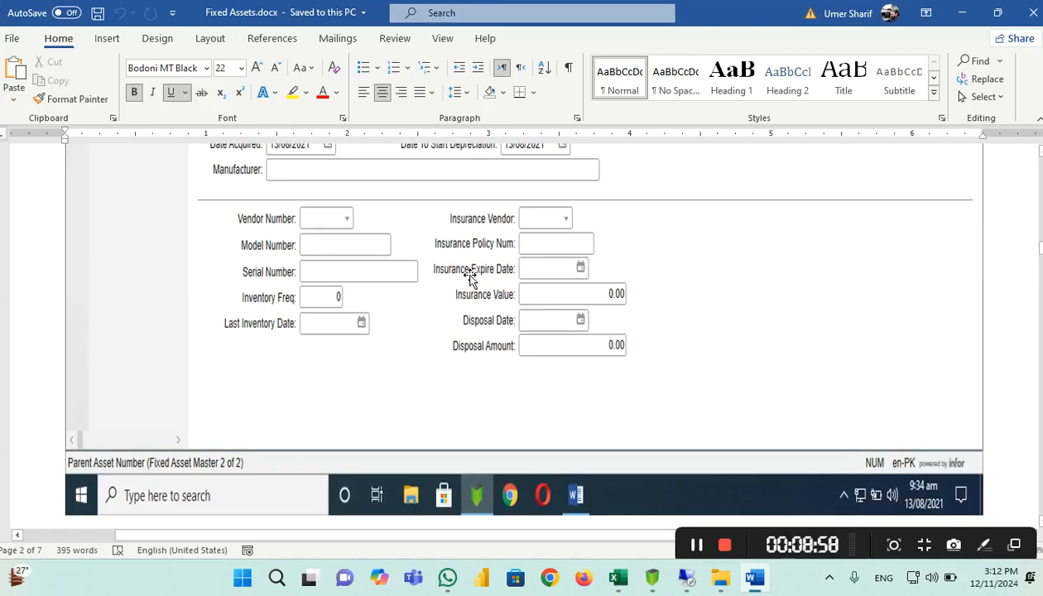
pyautogui.scroll(2, 527, 324)
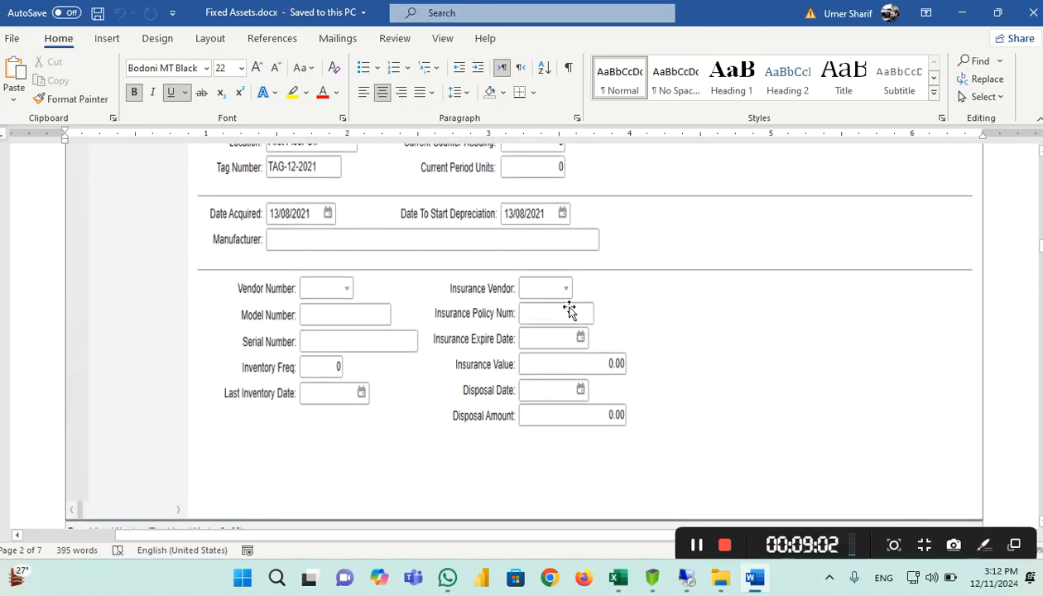
pyautogui.scroll(3, 653, 356)
pyautogui.scroll(3, 652, 356)
pyautogui.scroll(-4, 652, 356)
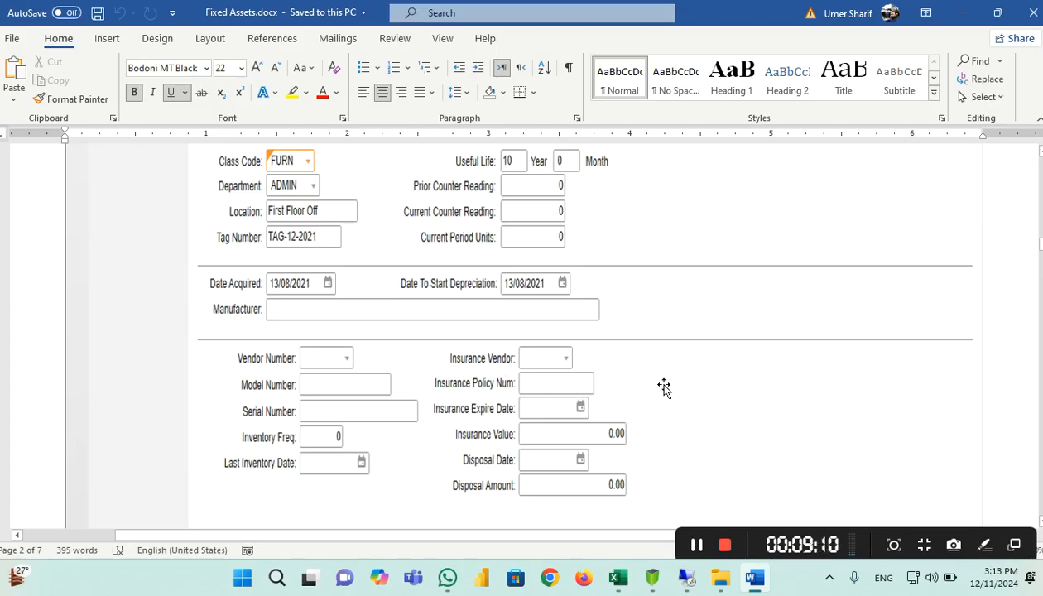
pyautogui.scroll(-2, 664, 387)
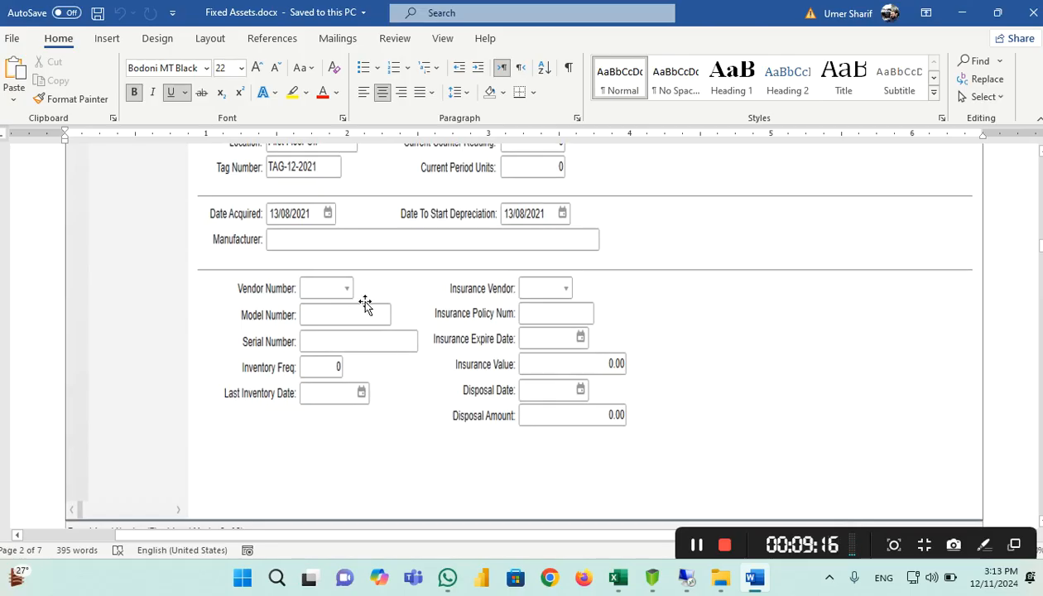
pyautogui.scroll(8, 427, 215)
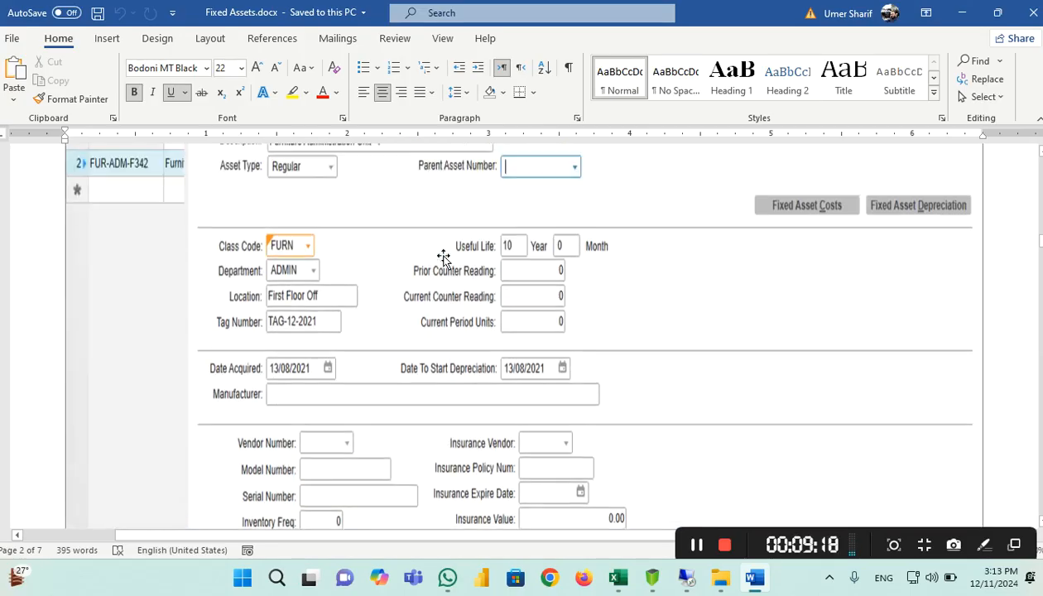
pyautogui.scroll(-8, 323, 253)
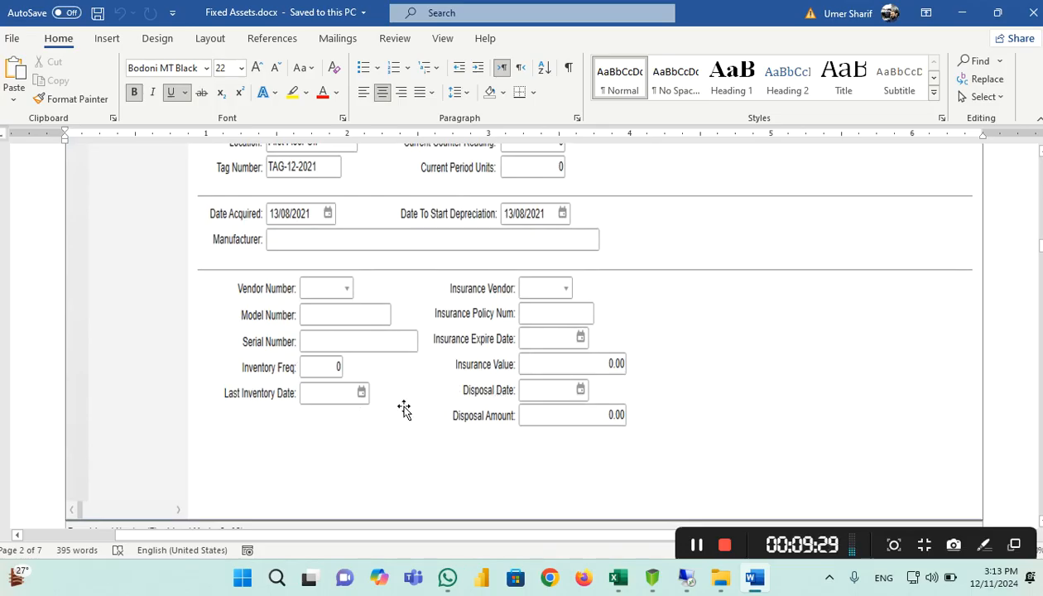
pyautogui.scroll(5, 405, 407)
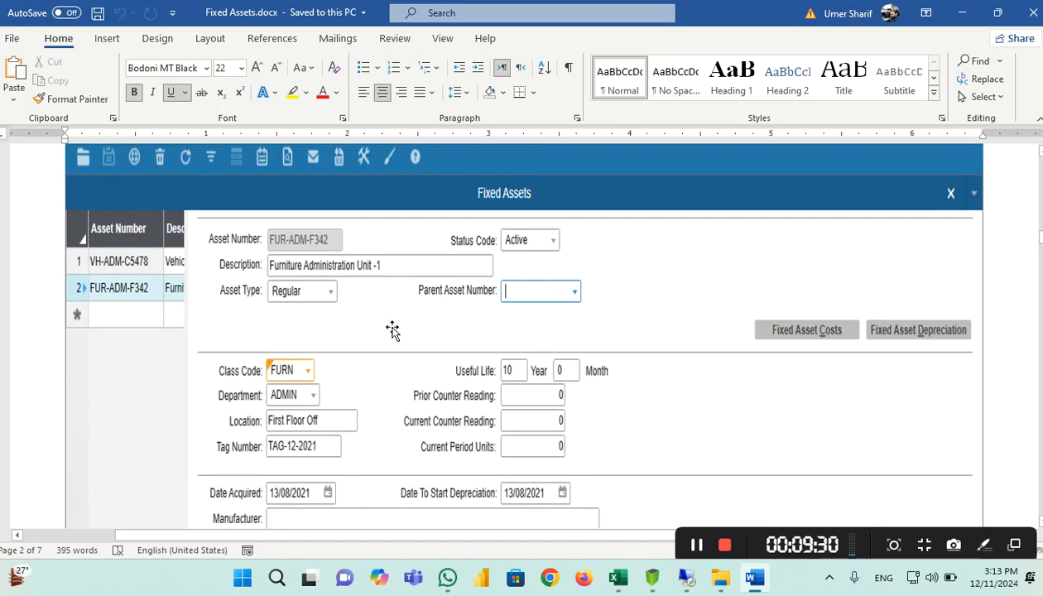
pyautogui.scroll(-3, 336, 281)
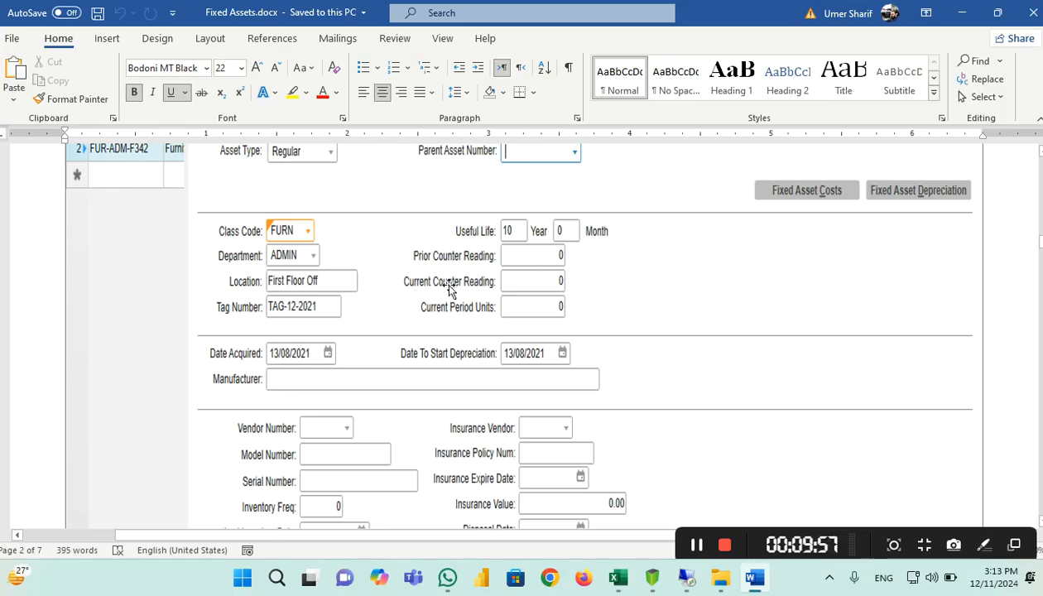
pyautogui.scroll(-5, 452, 288)
pyautogui.scroll(-10, 452, 288)
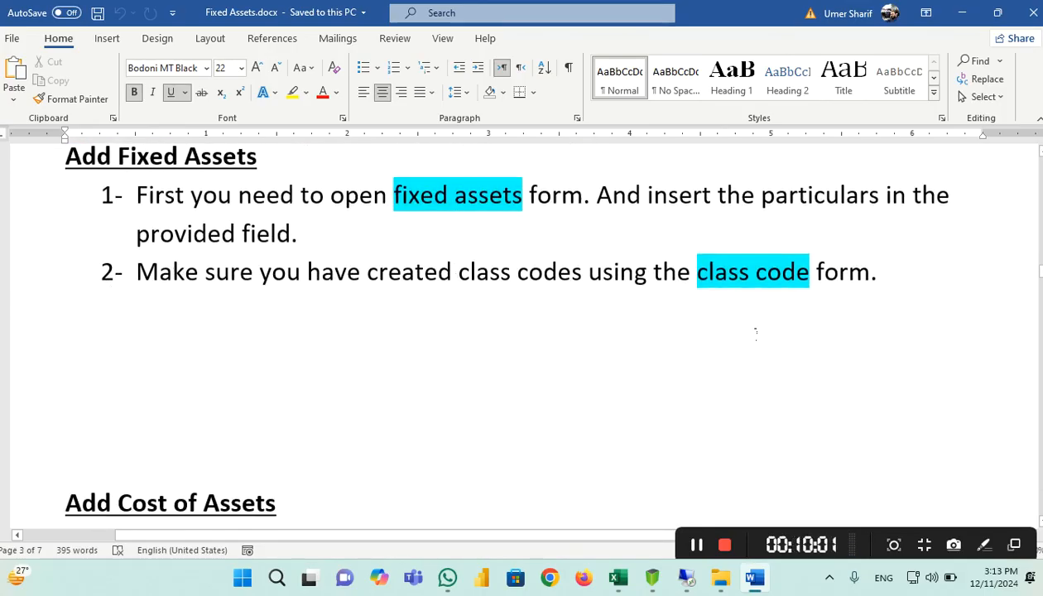
# Scroll to the 'Add Fixed Assets' list and select step 2's sentence about creating class codes
pyautogui.scroll(3, 184, 212)
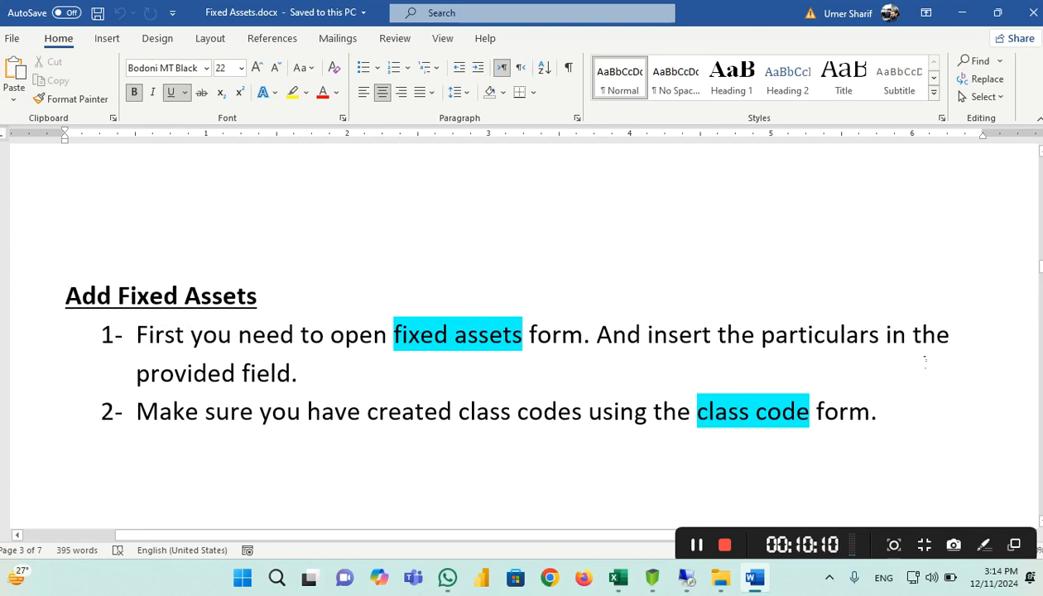
pyautogui.scroll(-15, 426, 305)
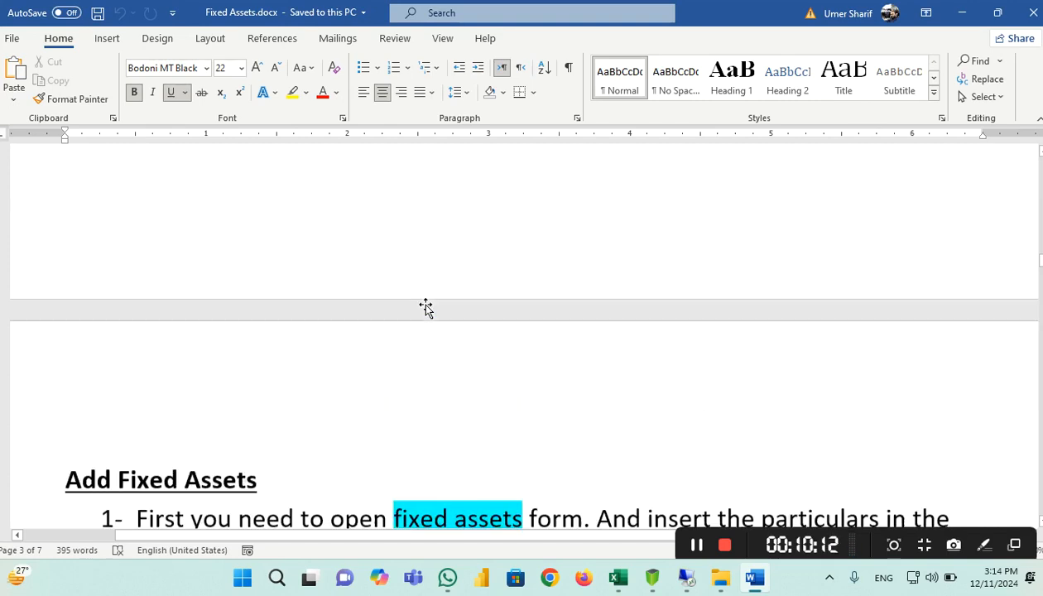
pyautogui.scroll(-5, 426, 305)
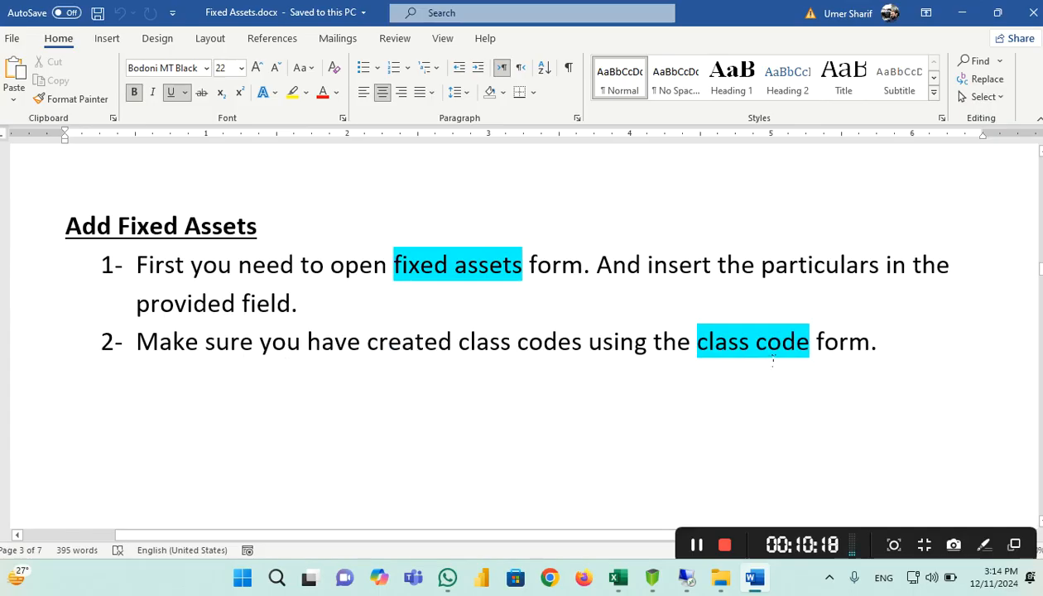
pyautogui.scroll(-10, 773, 357)
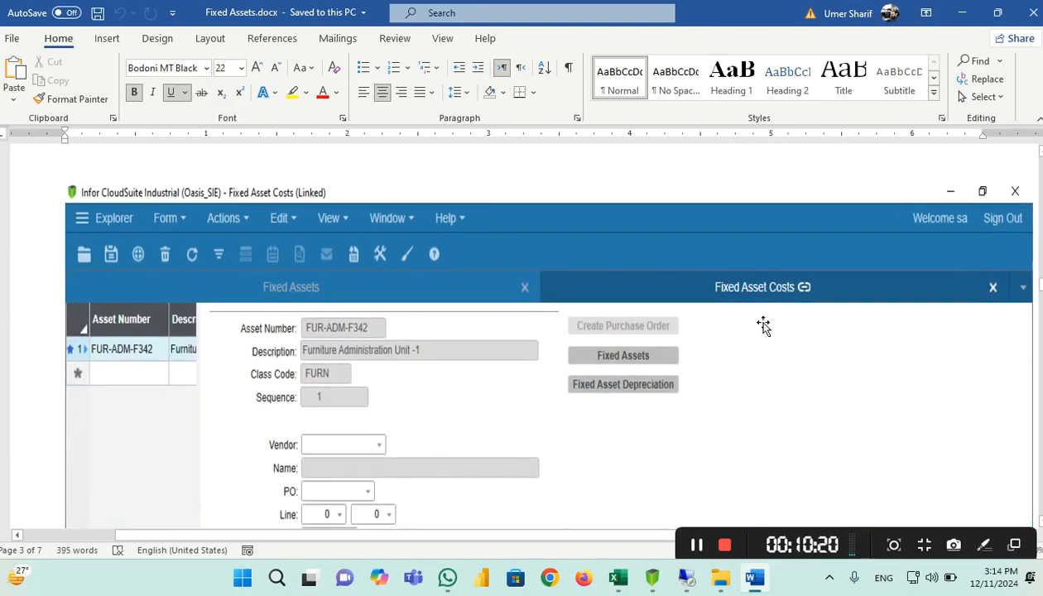
pyautogui.scroll(-5, 764, 326)
pyautogui.scroll(5, 763, 326)
pyautogui.scroll(5, 343, 253)
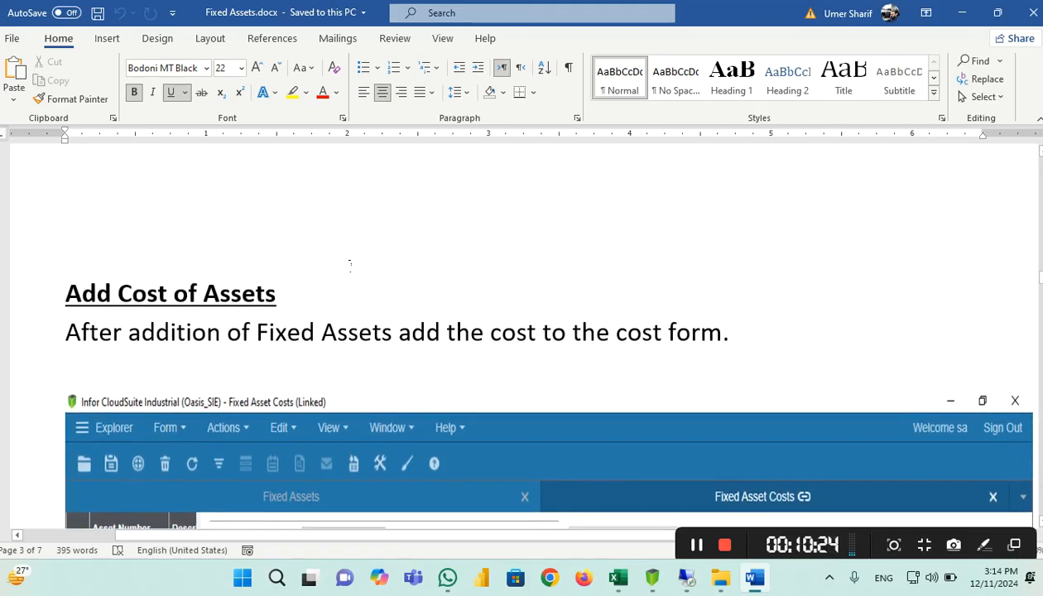
pyautogui.scroll(7, 419, 292)
pyautogui.scroll(-5, 593, 308)
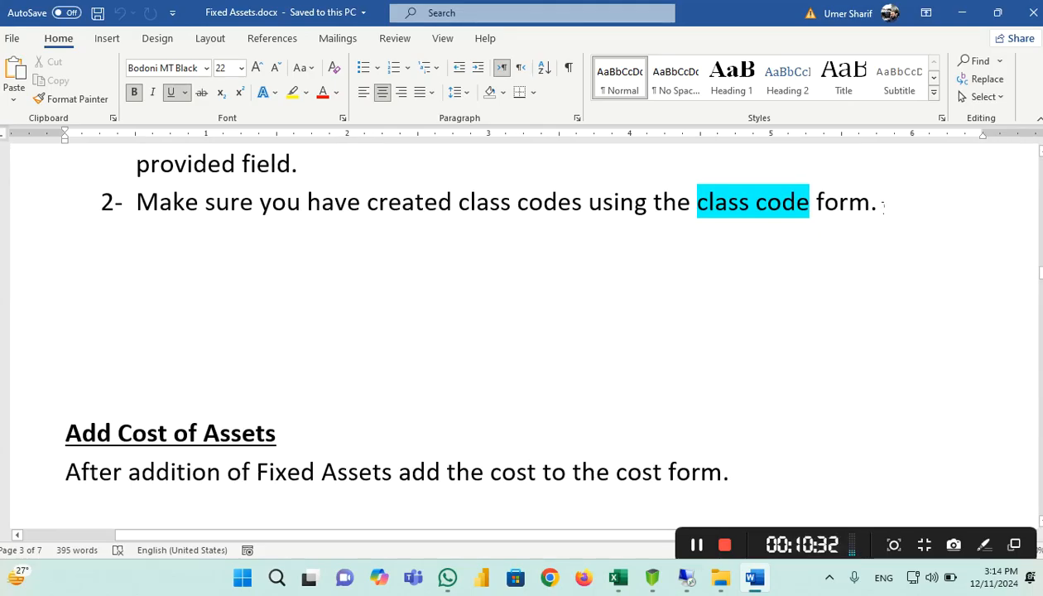
pyautogui.moveTo(883, 206); pyautogui.dragTo(135, 209)
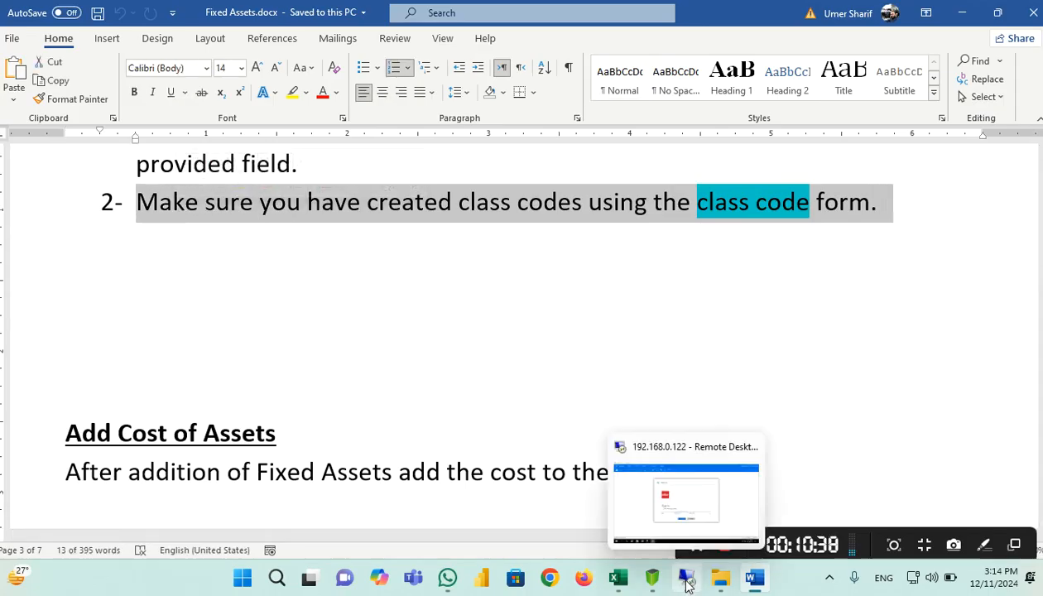
# Sign in to the PP_LHR database in the remote SyteLine session with the account password
pyautogui.click(686, 584)
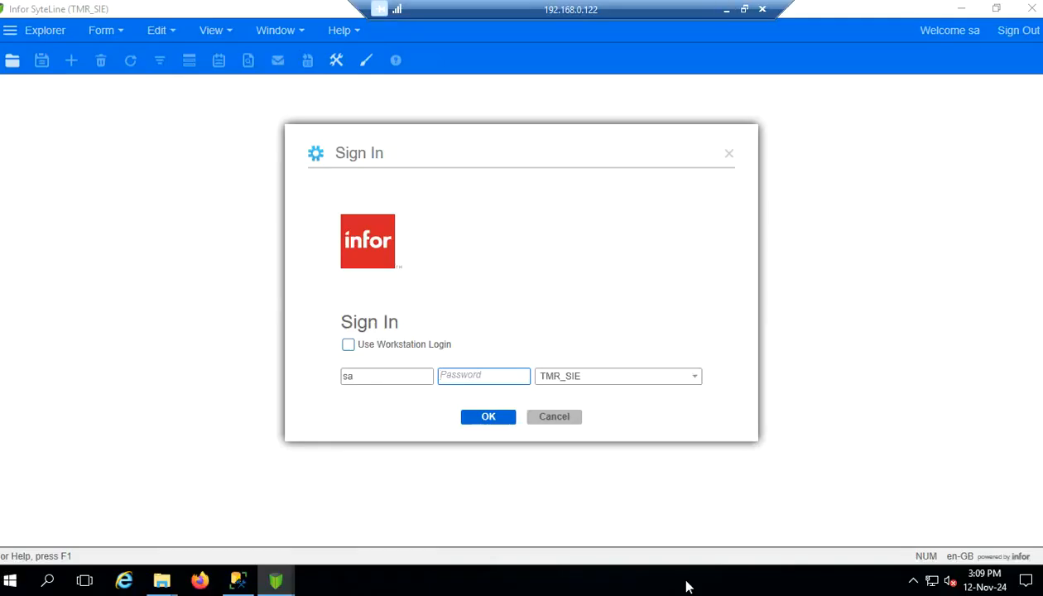
pyautogui.click(694, 376)
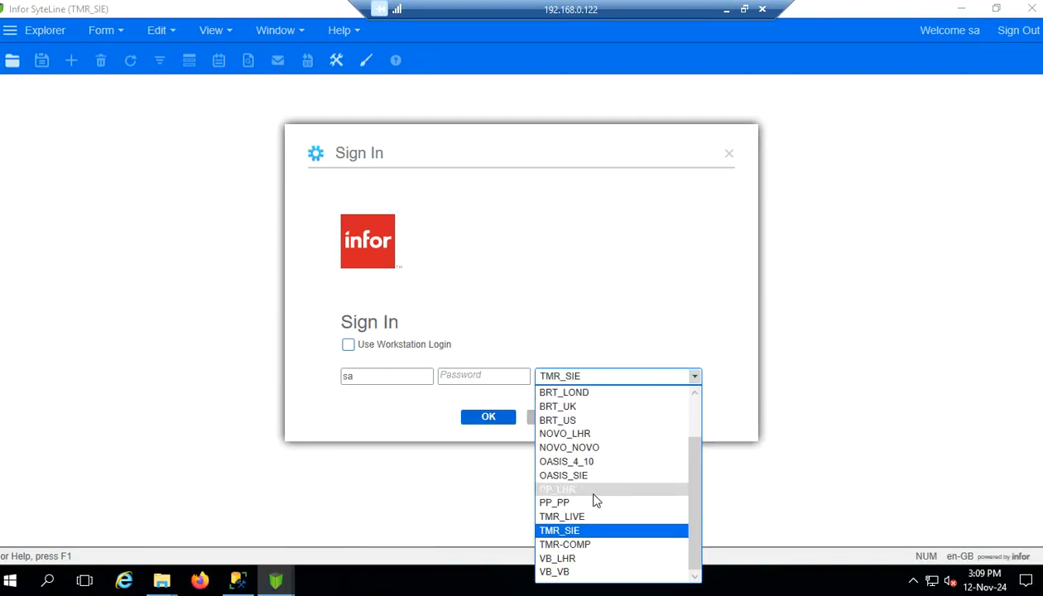
pyautogui.click(594, 493)
pyautogui.click(492, 378)
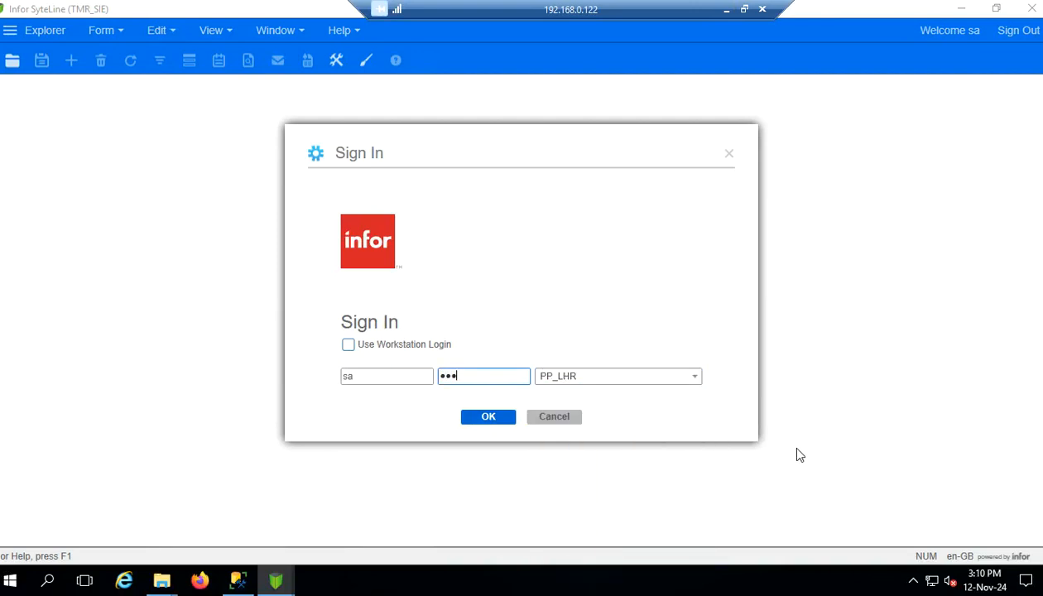
pyautogui.click(466, 422)
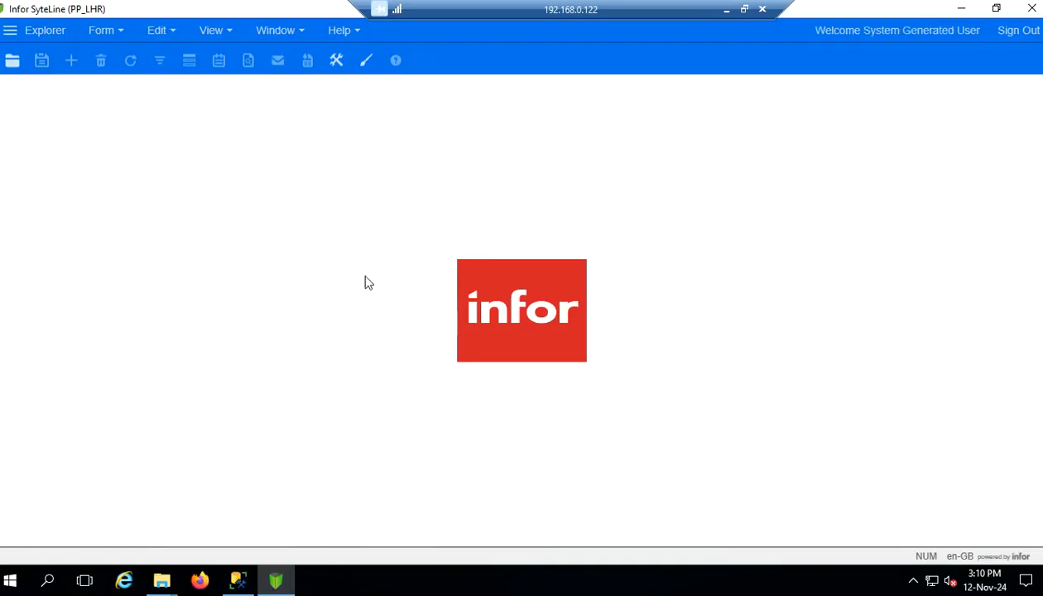
# Open the Fixed Asset Class Codes form from Form > Open
pyautogui.click(101, 31)
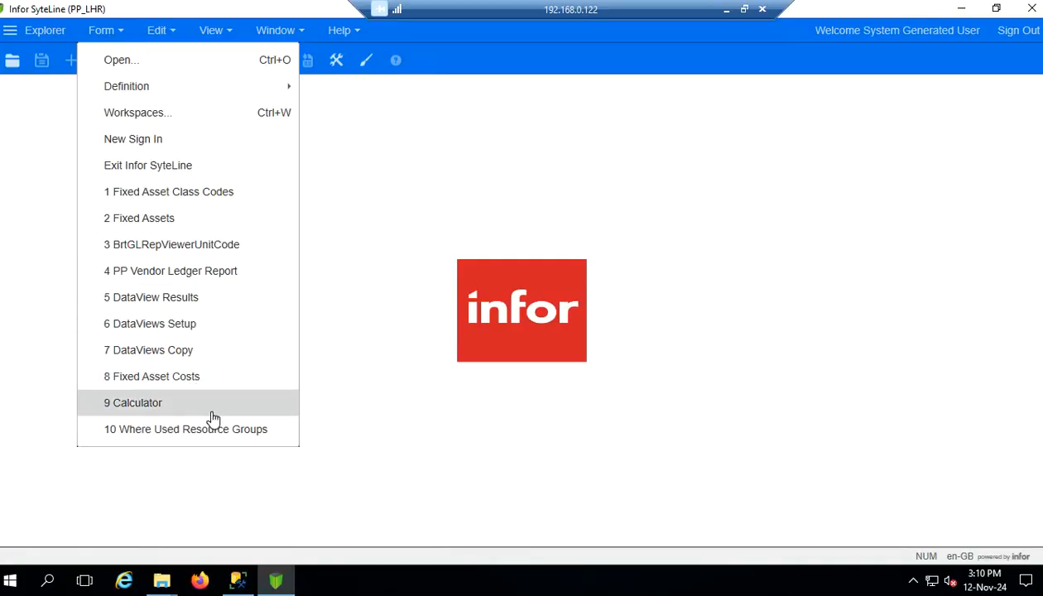
pyautogui.moveTo(111, 35)
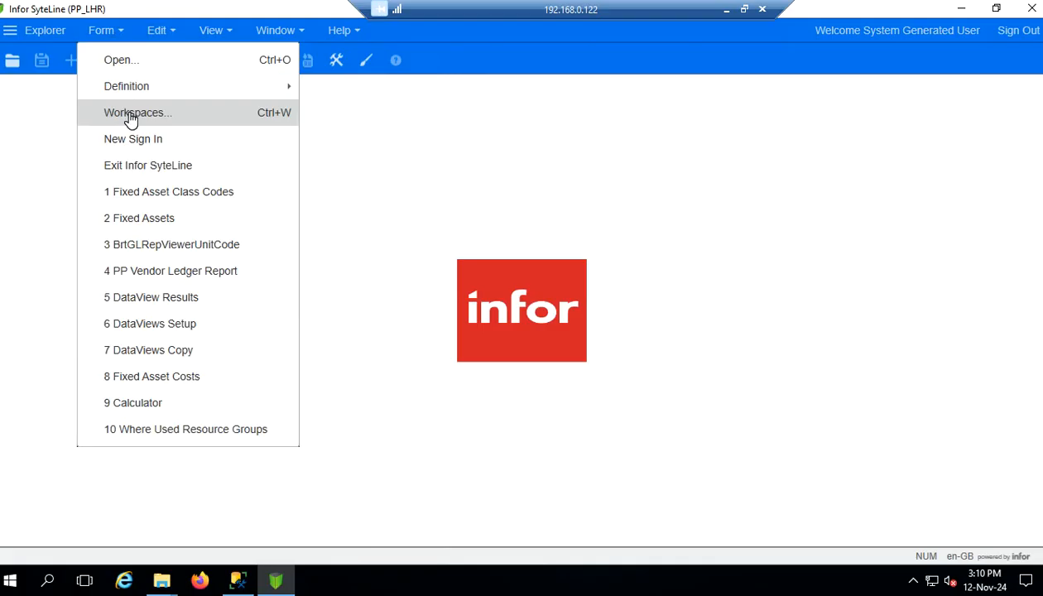
pyautogui.click(123, 64)
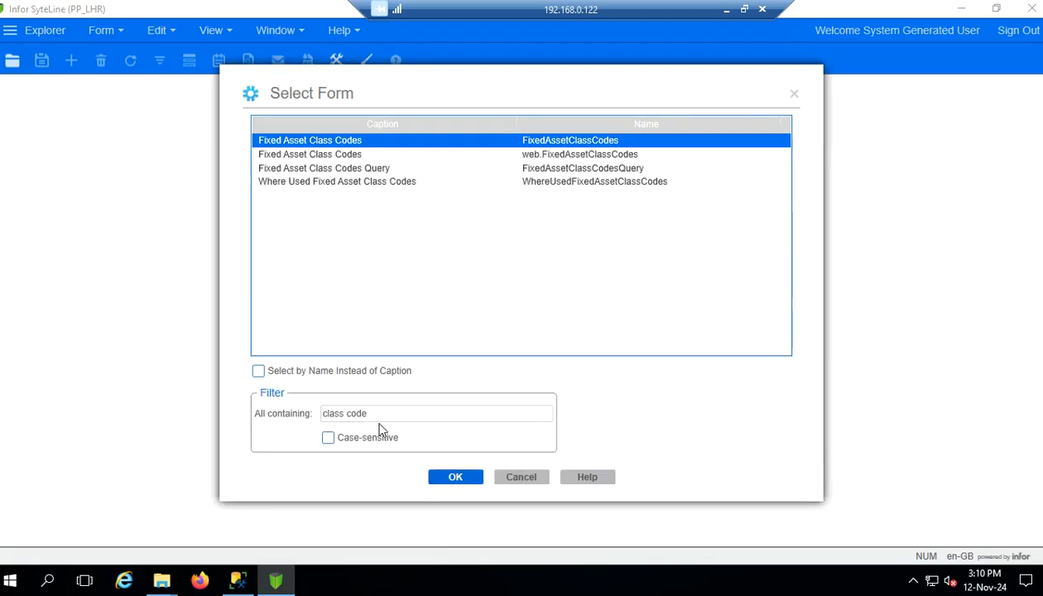
pyautogui.doubleClick(337, 142)
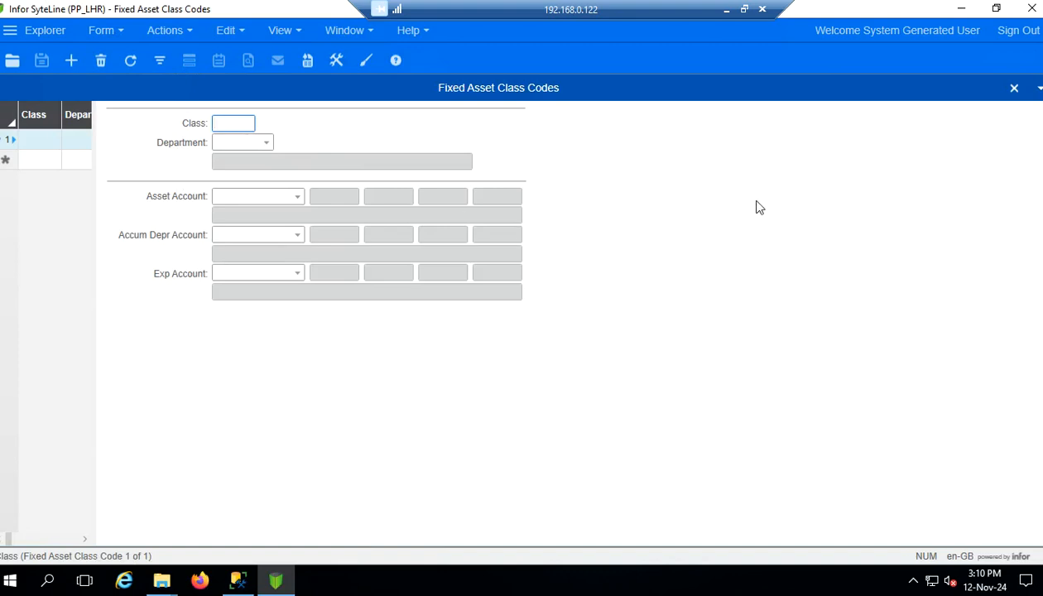
# Enter class FUR, open Fixed Assets with its records loaded, then return to the class codes form
pyautogui.write('FUR')
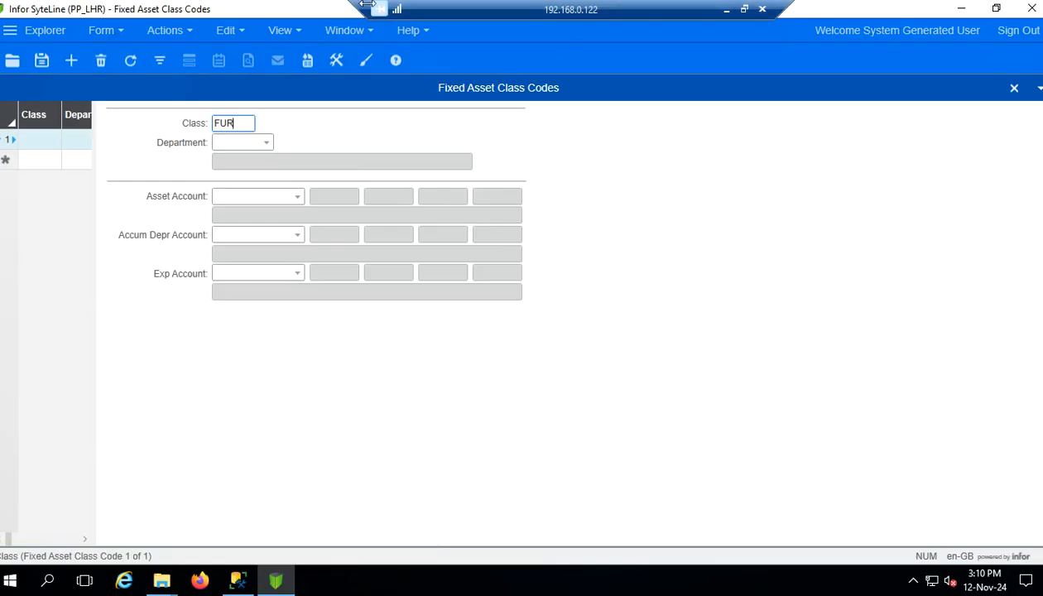
pyautogui.click(120, 33)
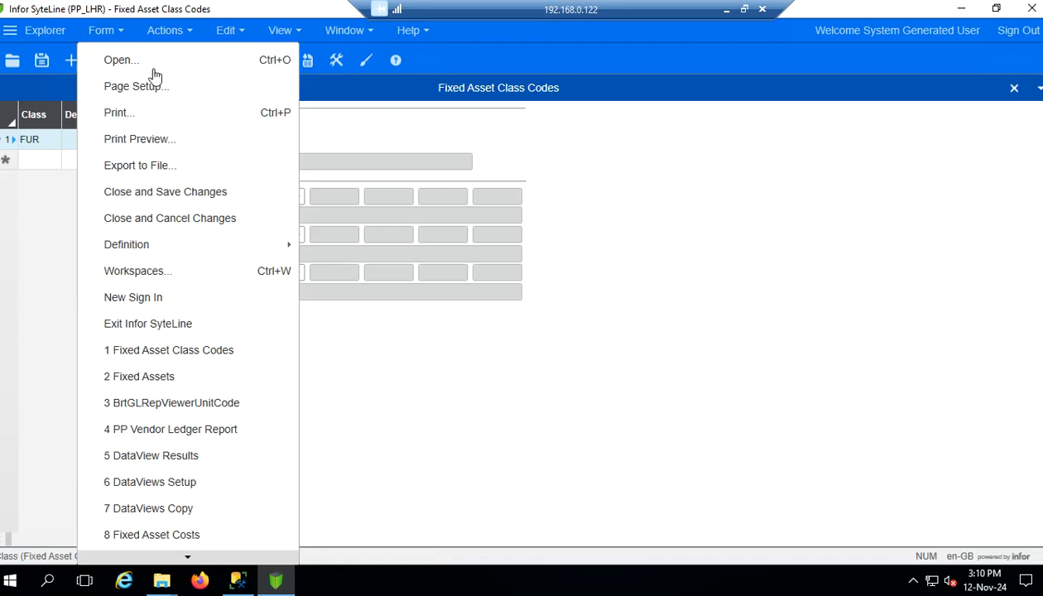
pyautogui.click(211, 382)
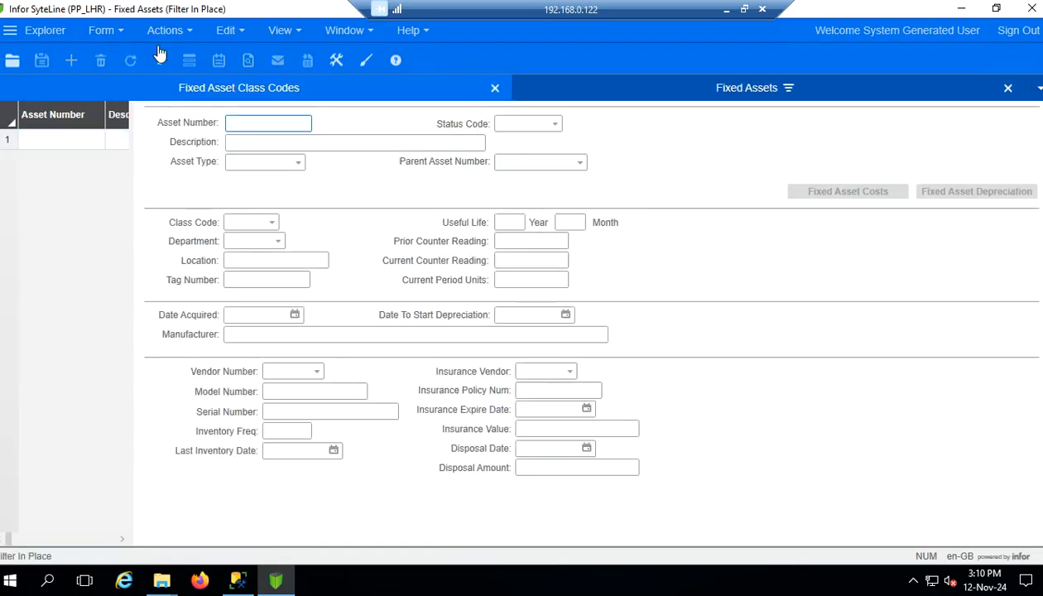
pyautogui.click(161, 60)
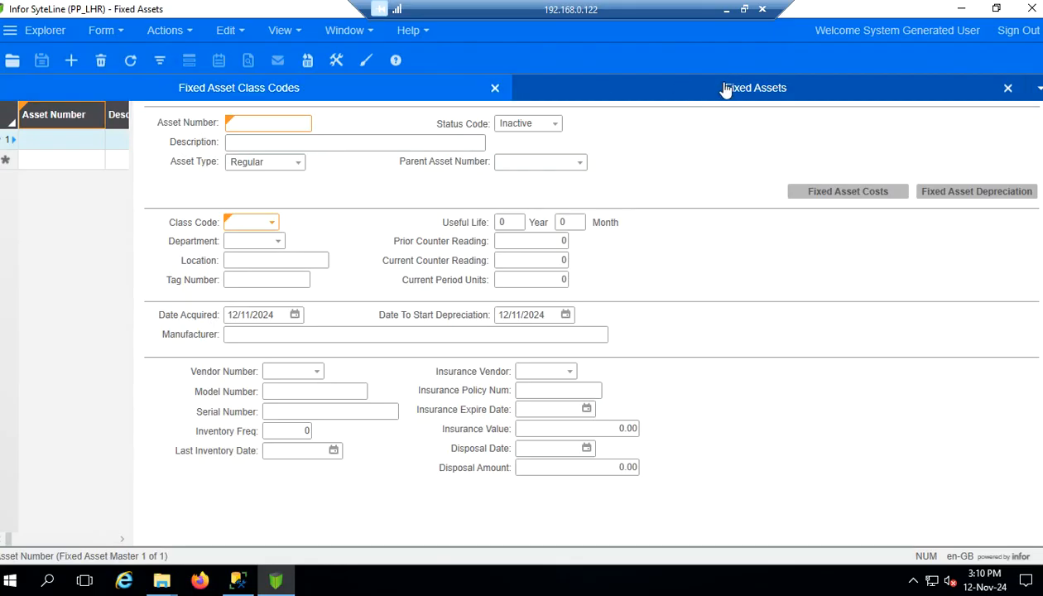
pyautogui.click(373, 93)
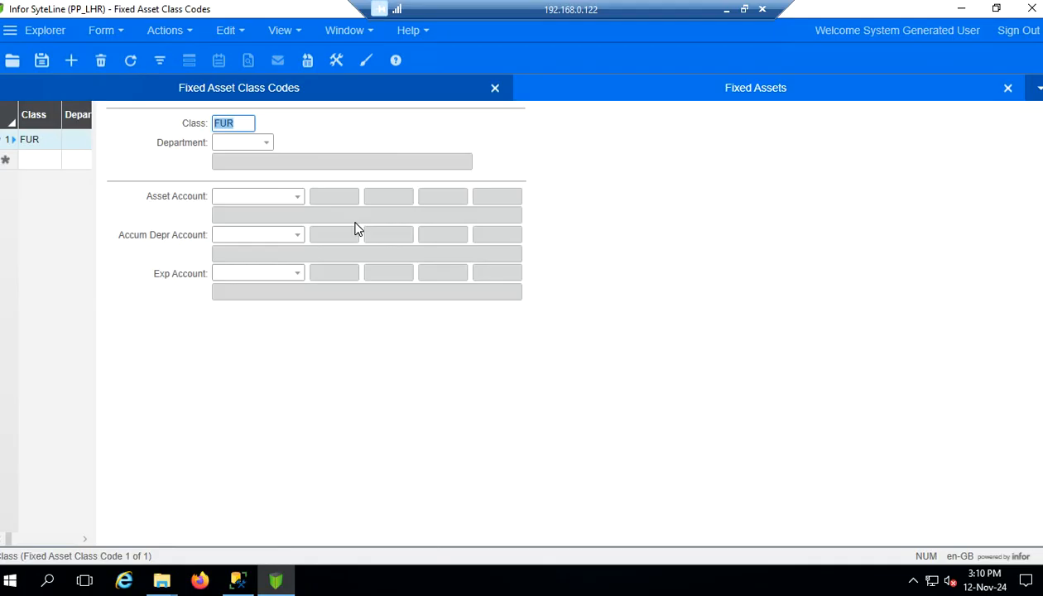
pyautogui.click(266, 144)
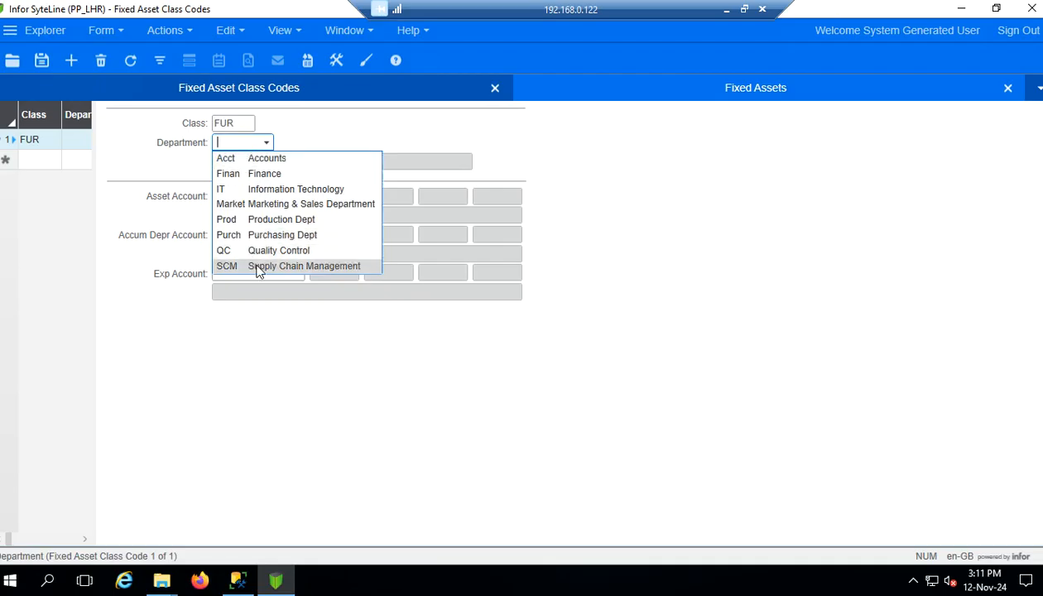
pyautogui.click(320, 134)
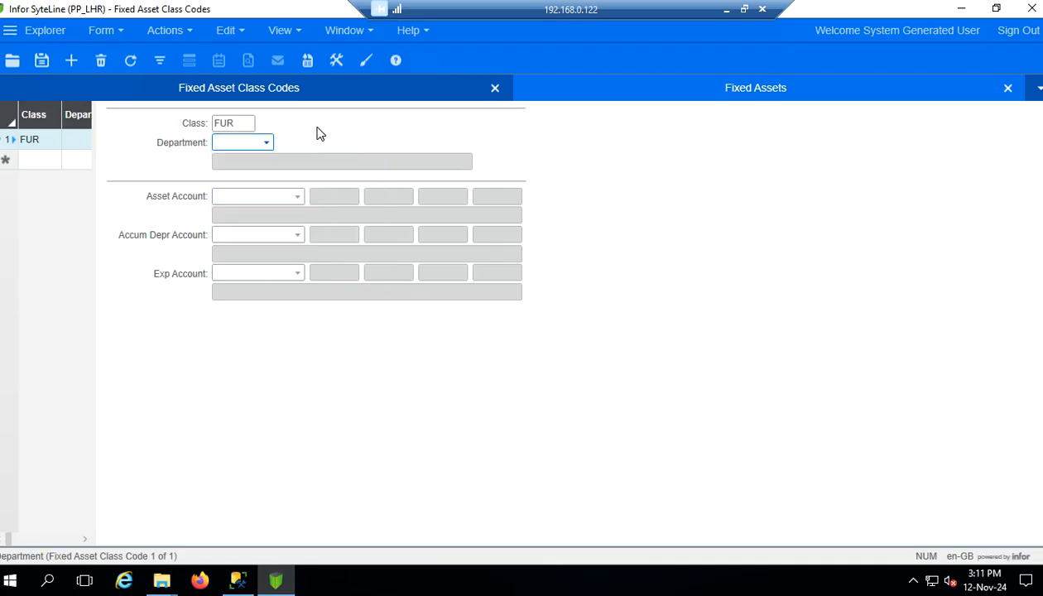
pyautogui.click(249, 131)
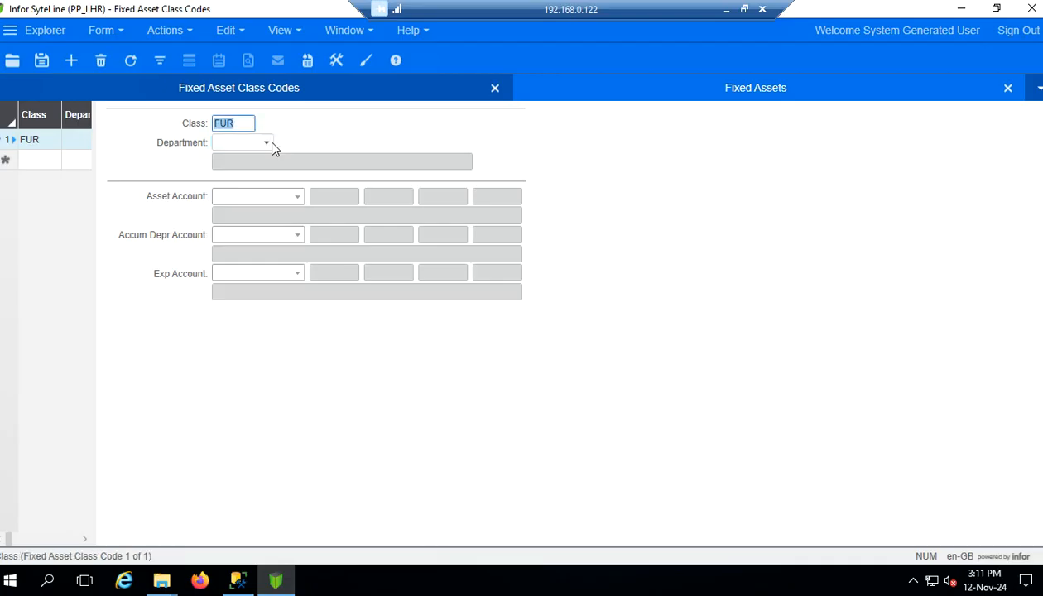
pyautogui.click(267, 145)
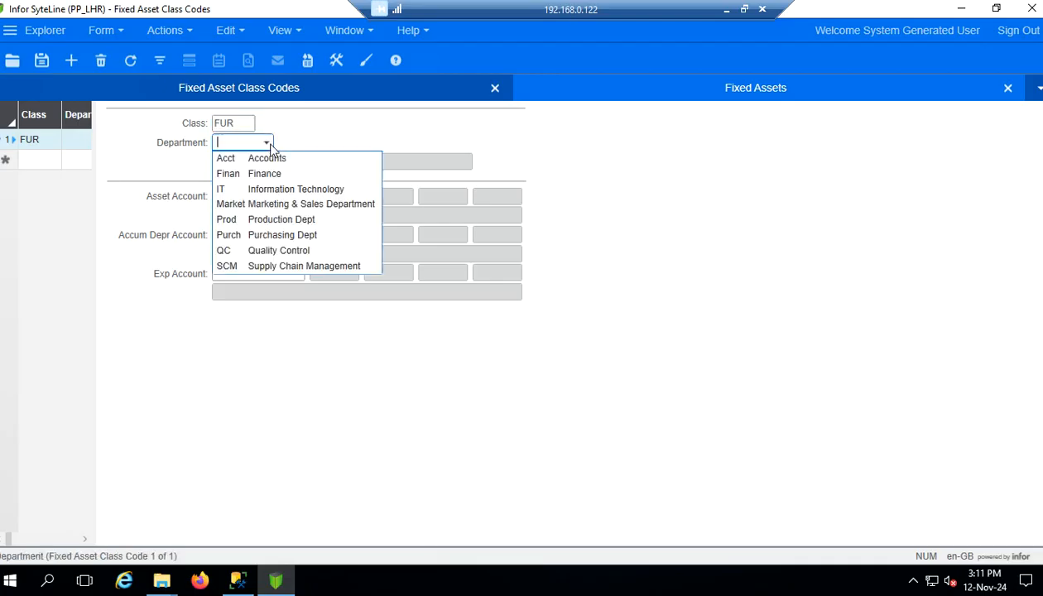
pyautogui.click(629, 161)
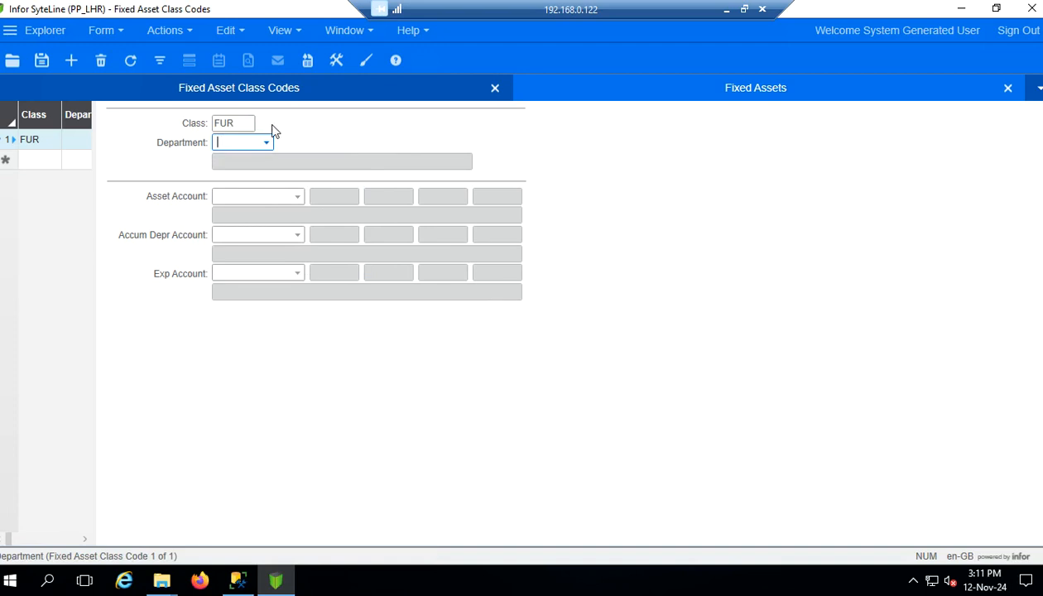
pyautogui.click(298, 198)
pyautogui.click(645, 231)
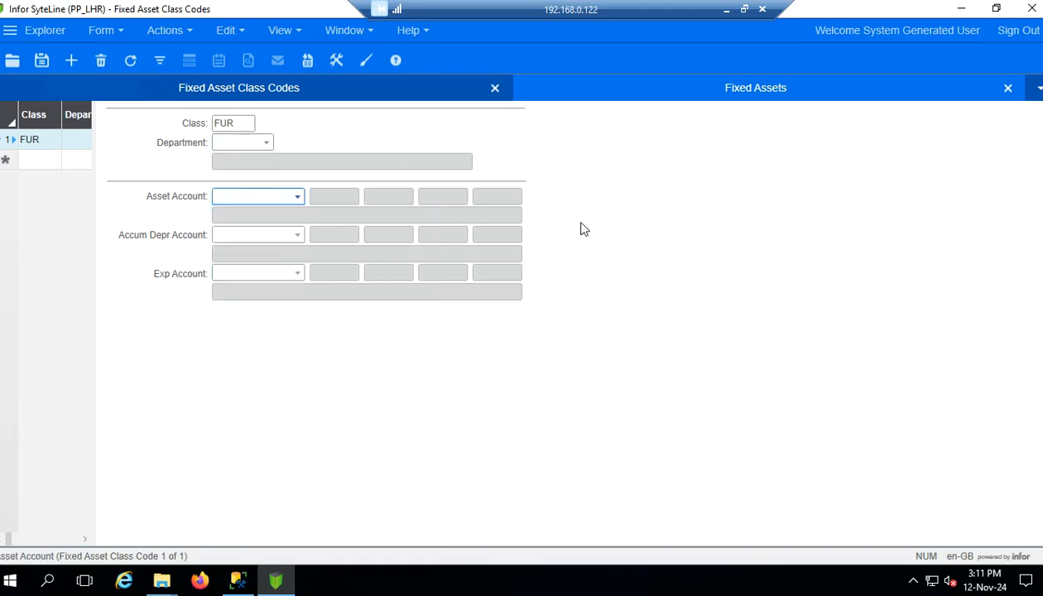
# Pick 15201 Furniture and Fixture - Production from the Asset Account list for class FUR
pyautogui.click(296, 200)
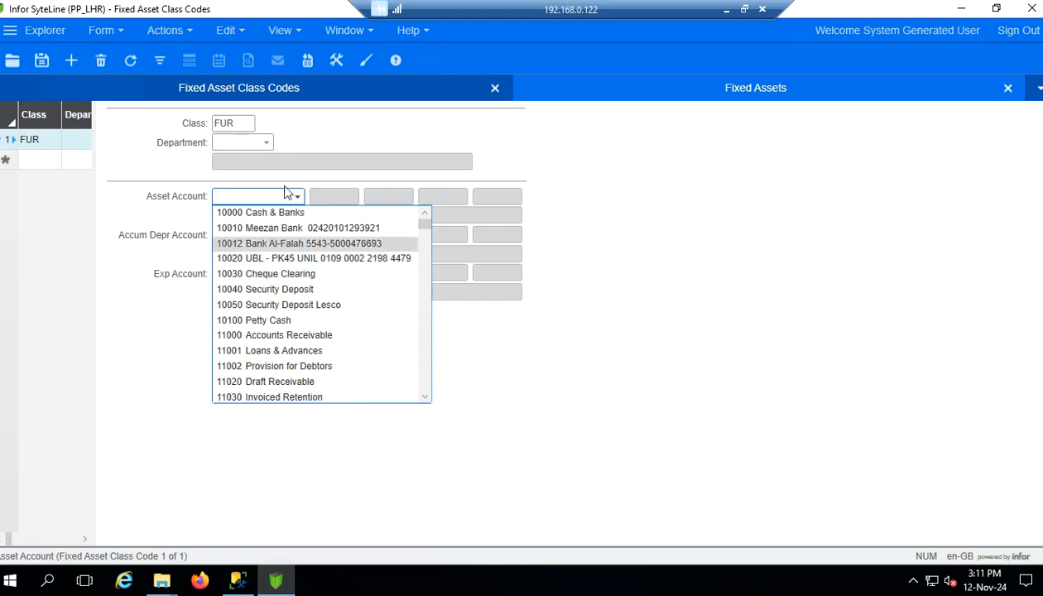
pyautogui.scroll(-12, 344, 347)
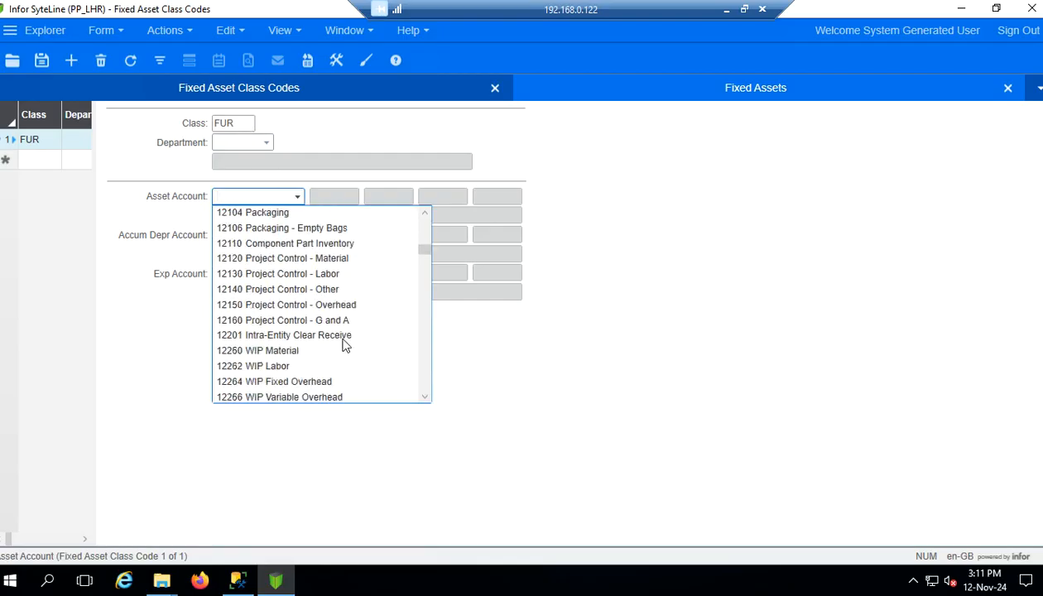
pyautogui.scroll(-5, 345, 346)
pyautogui.scroll(-3, 344, 346)
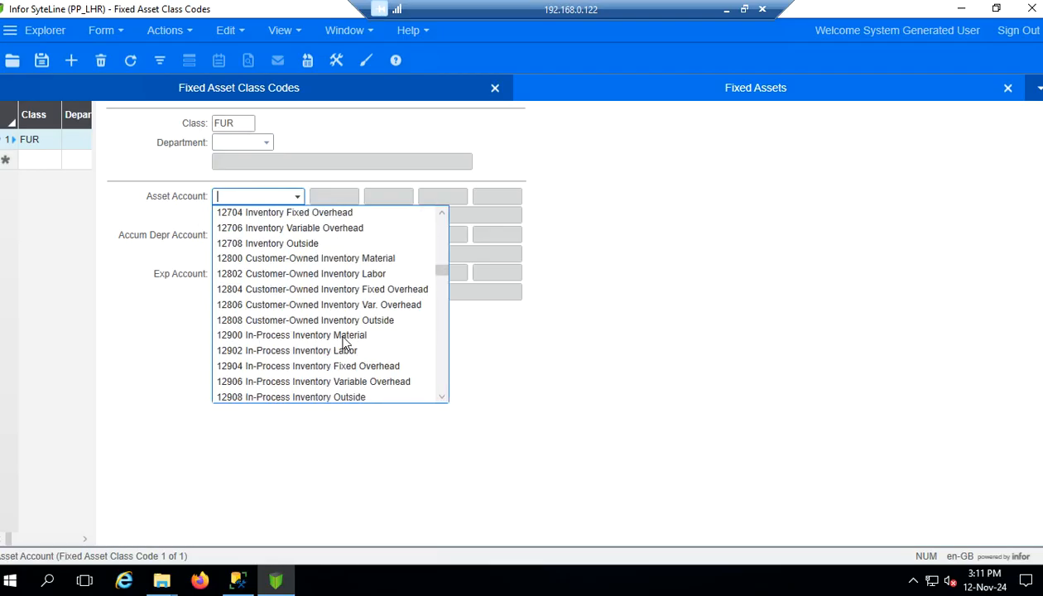
pyautogui.scroll(-6, 350, 286)
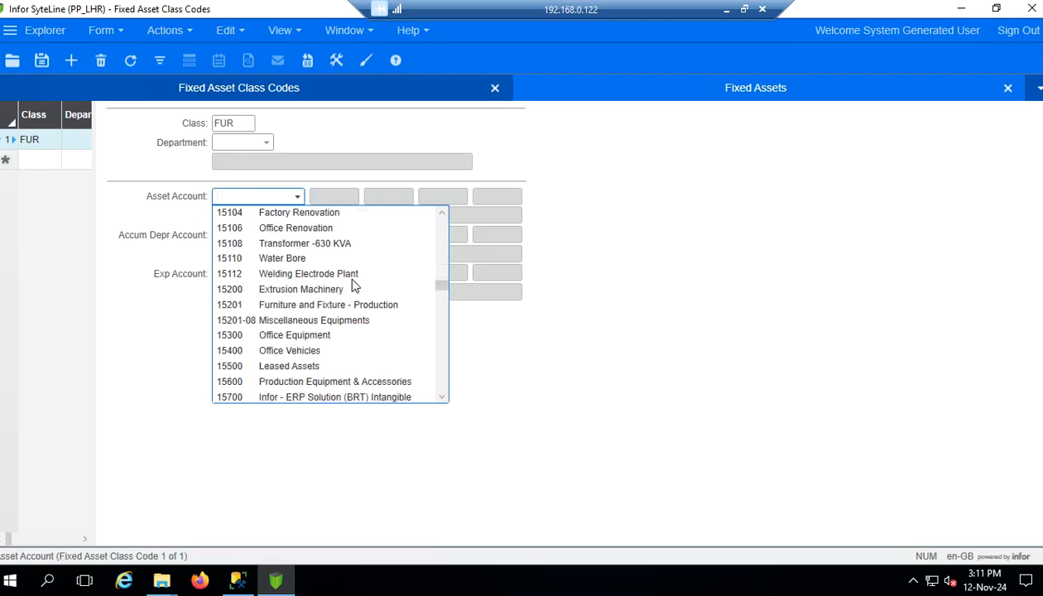
pyautogui.scroll(2, 352, 285)
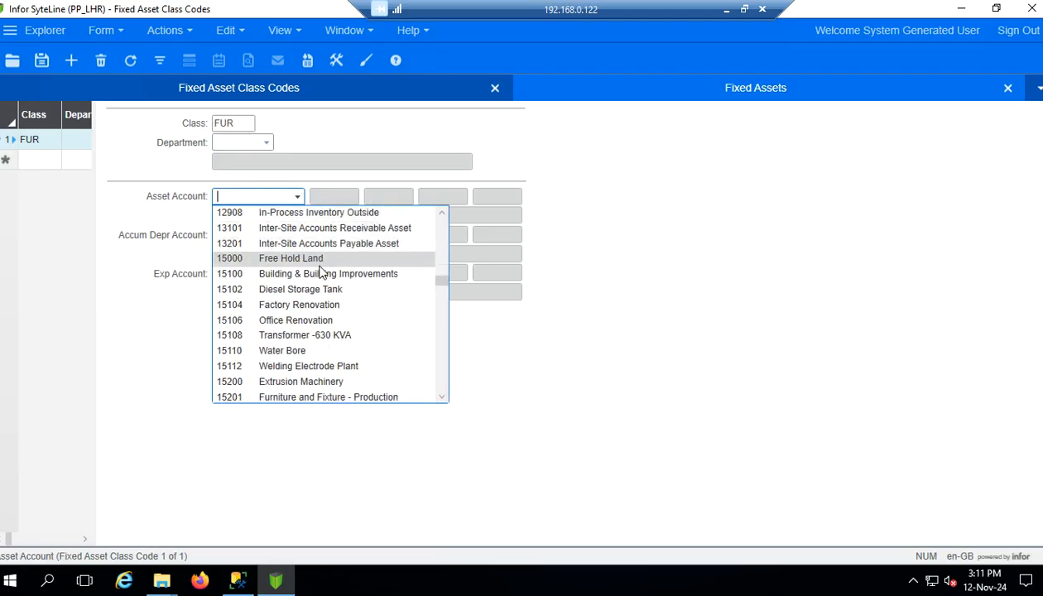
pyautogui.scroll(1, 330, 319)
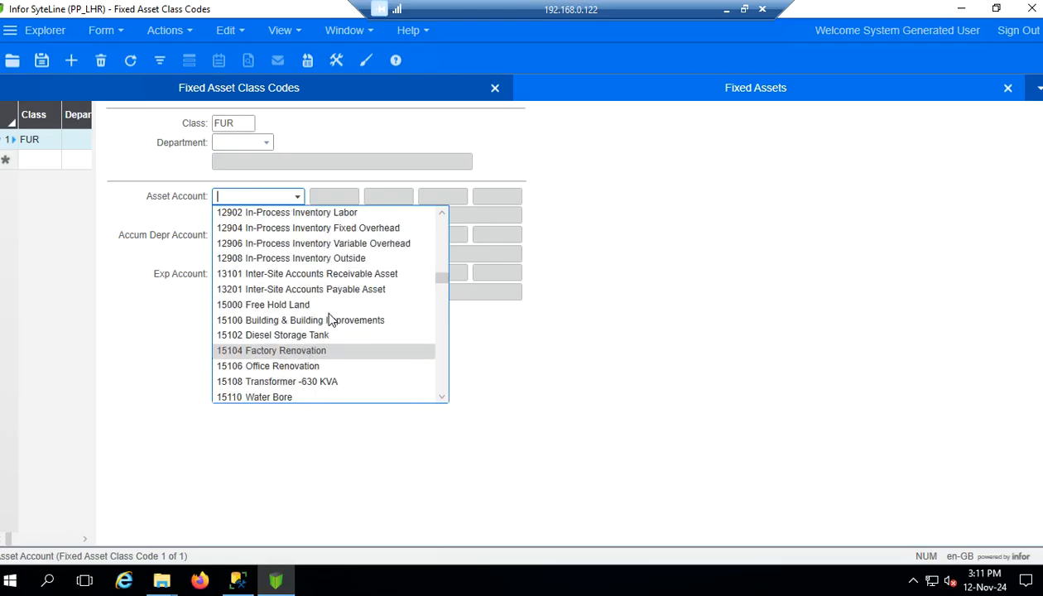
pyautogui.scroll(-2, 330, 320)
pyautogui.scroll(1, 333, 319)
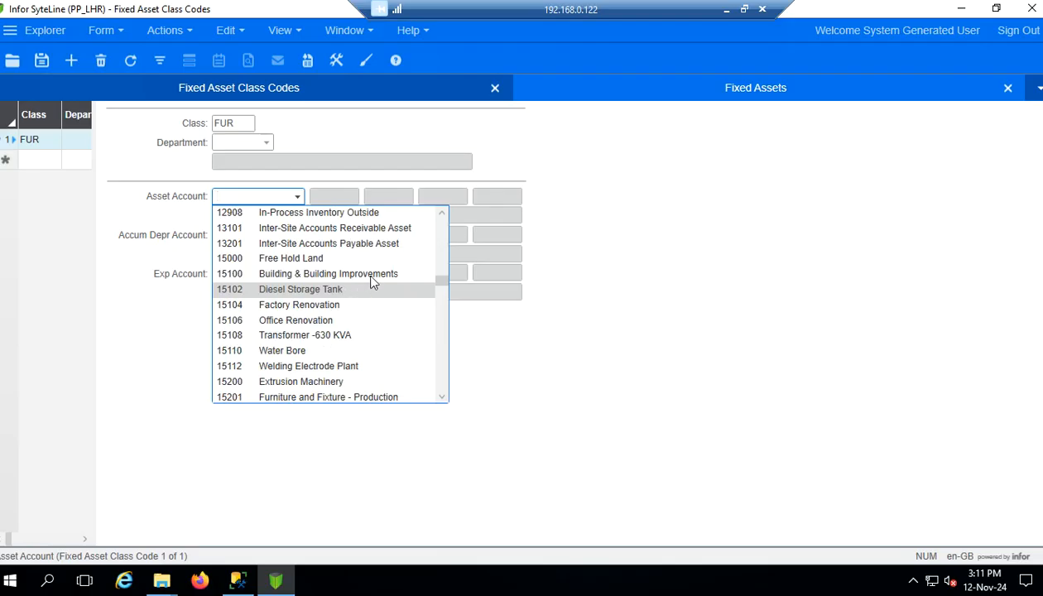
pyautogui.scroll(6, 374, 283)
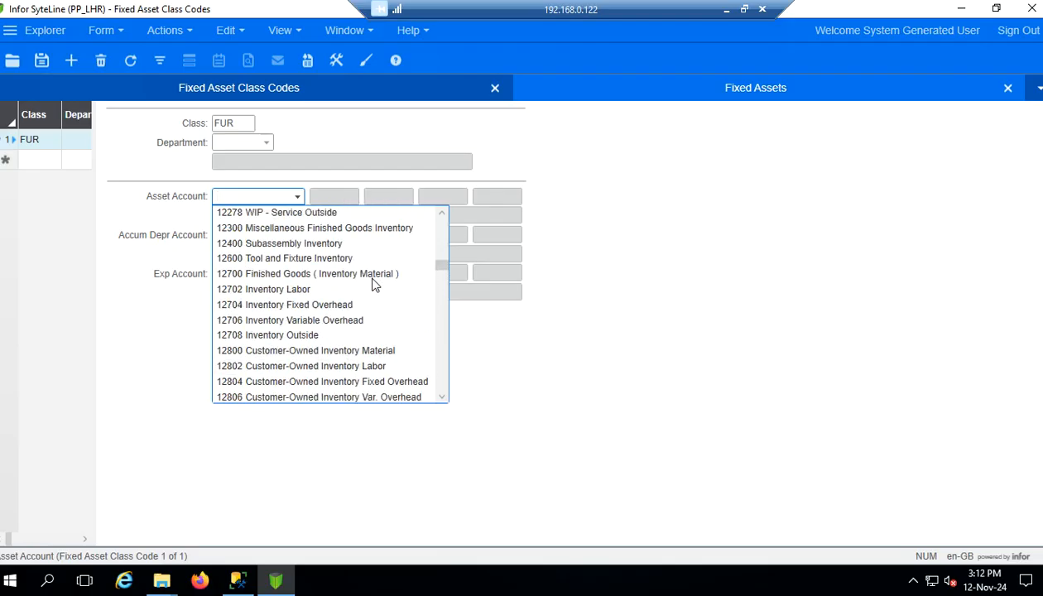
pyautogui.scroll(8, 374, 283)
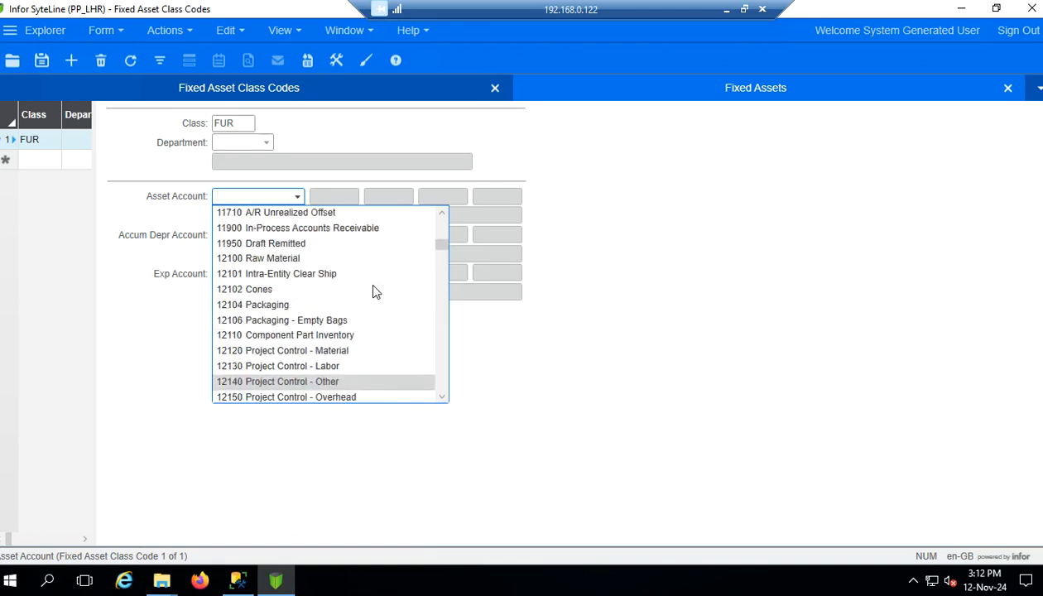
pyautogui.scroll(5, 372, 290)
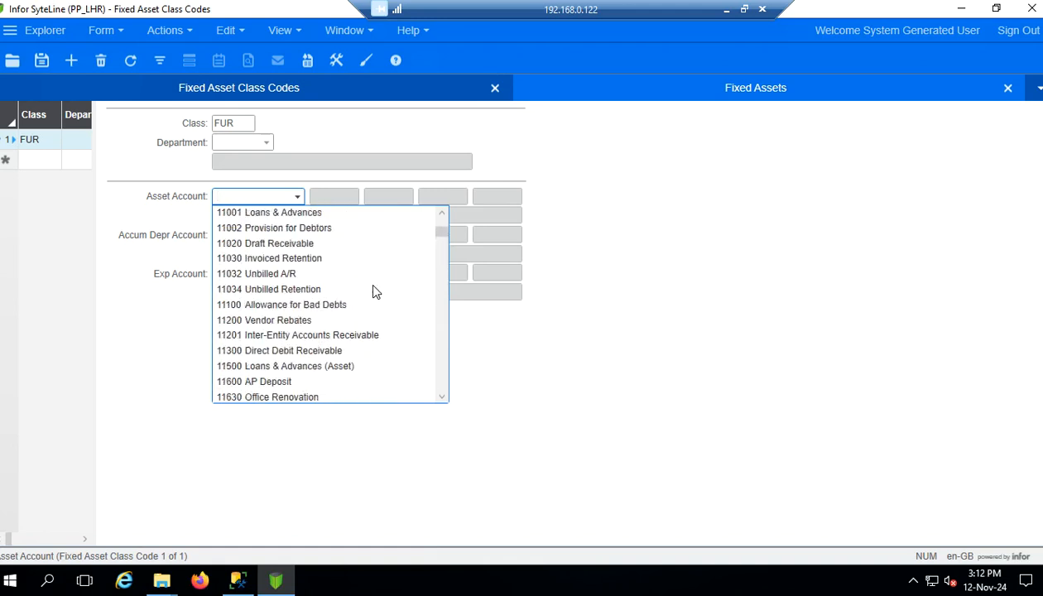
pyautogui.scroll(2, 372, 291)
pyautogui.scroll(1, 373, 290)
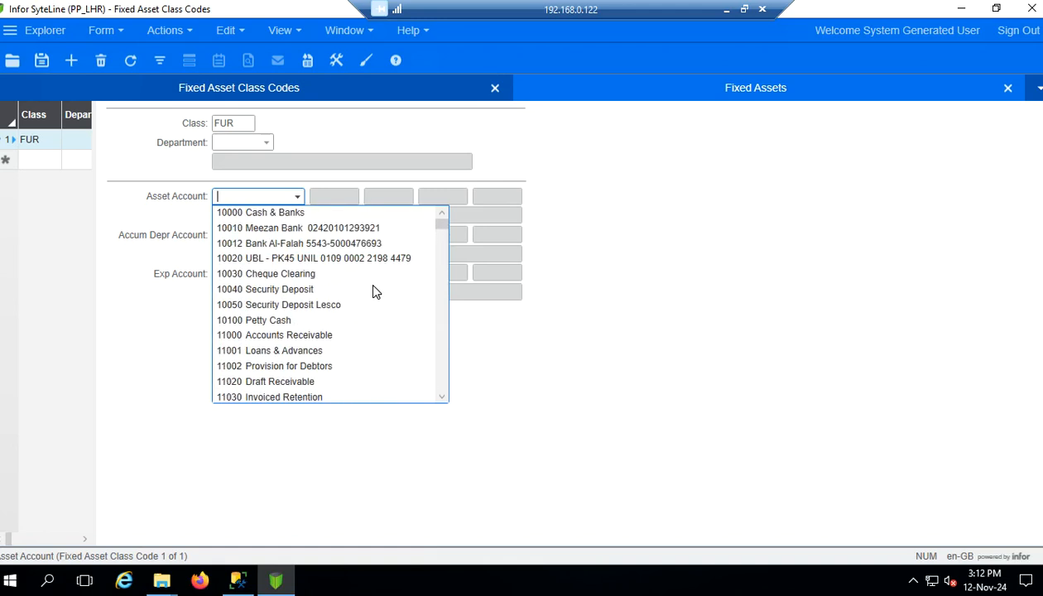
pyautogui.scroll(-8, 372, 290)
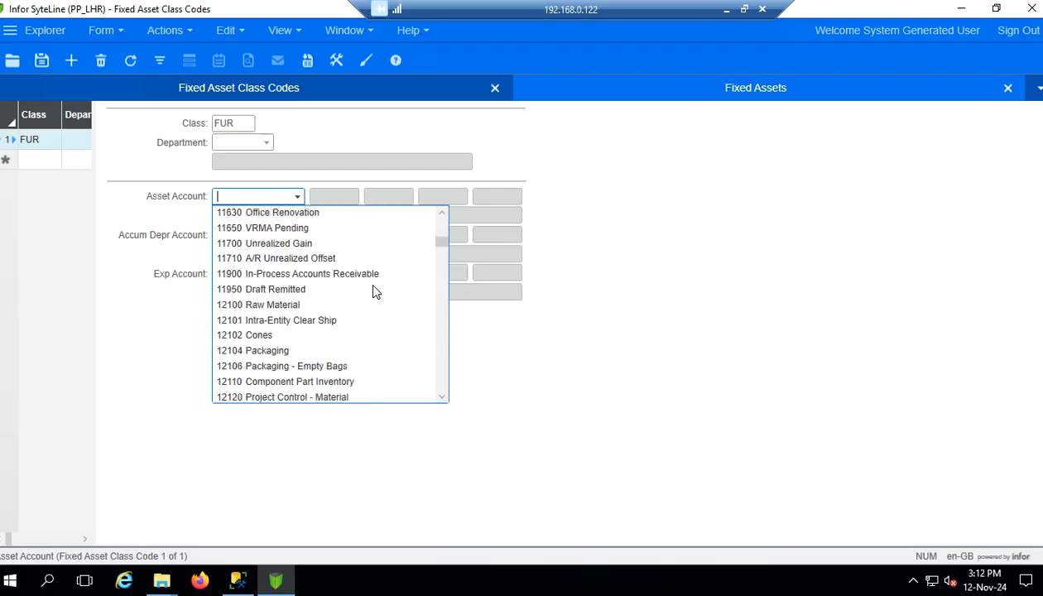
pyautogui.scroll(-7, 373, 290)
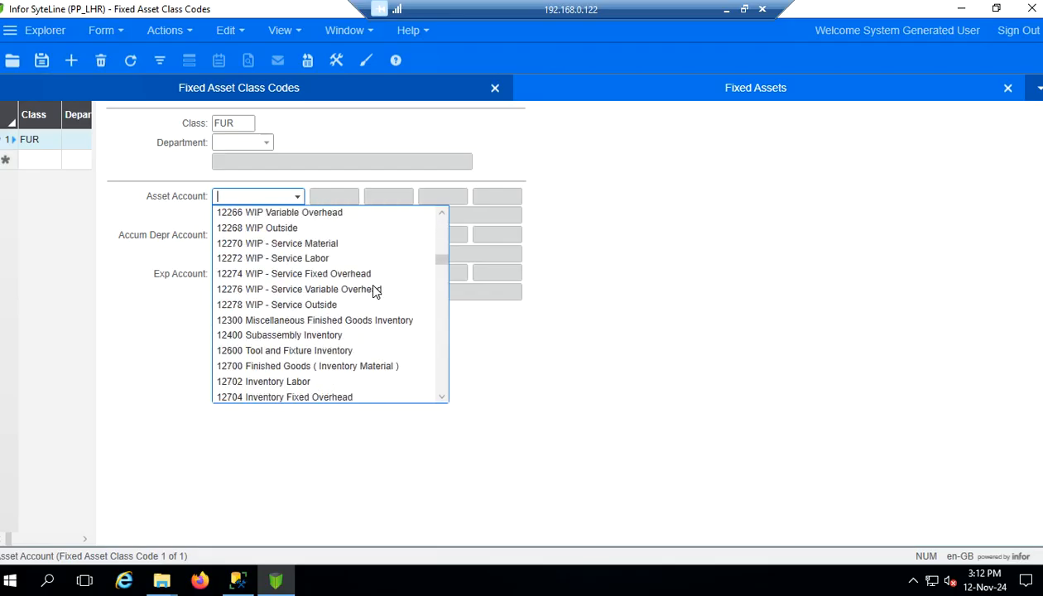
pyautogui.scroll(-2, 375, 291)
pyautogui.scroll(-5, 373, 291)
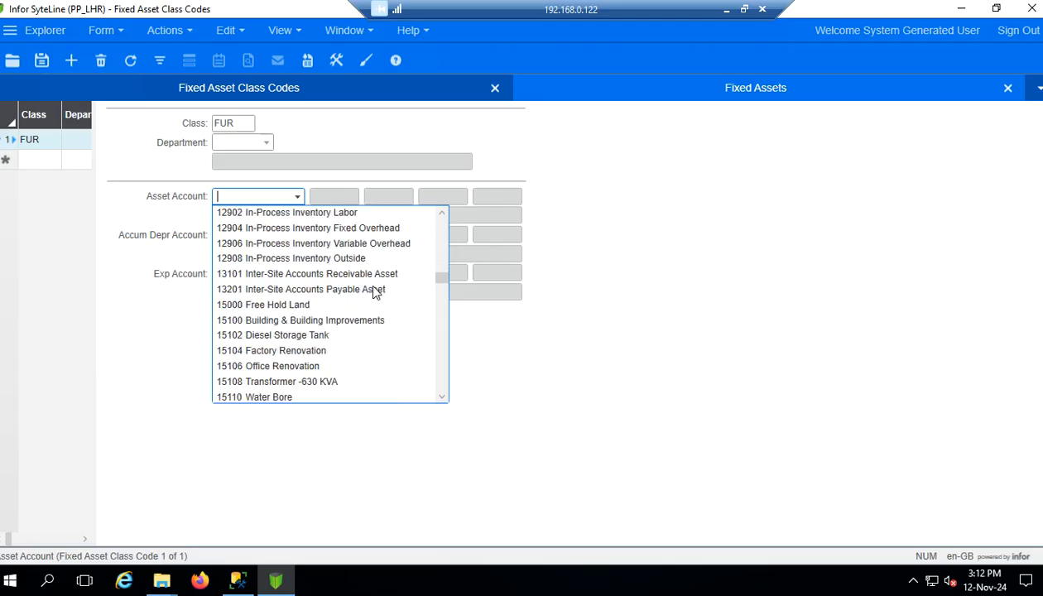
pyautogui.scroll(-2, 372, 290)
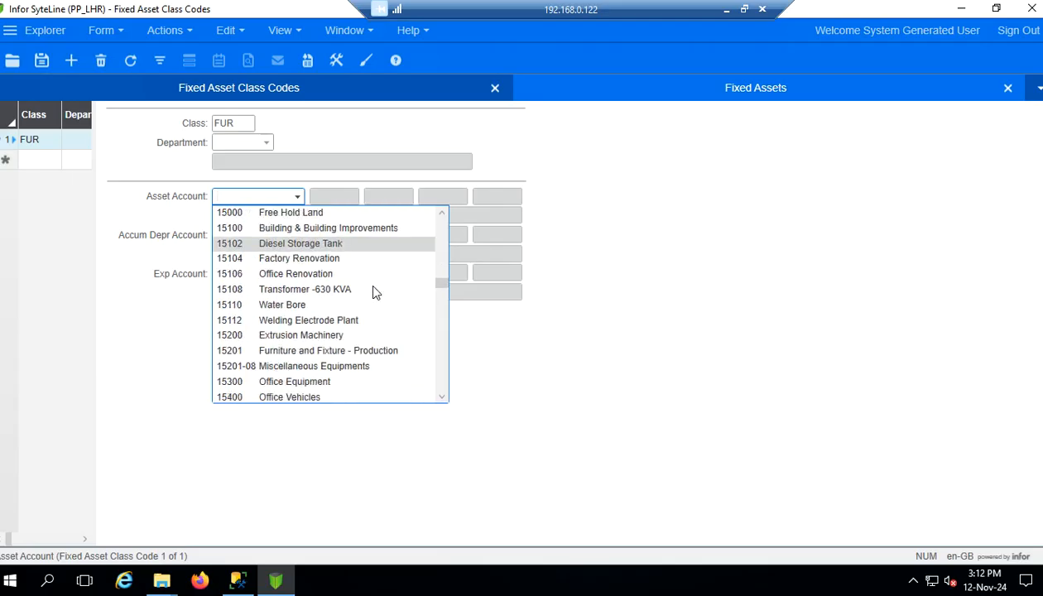
pyautogui.scroll(-1, 372, 292)
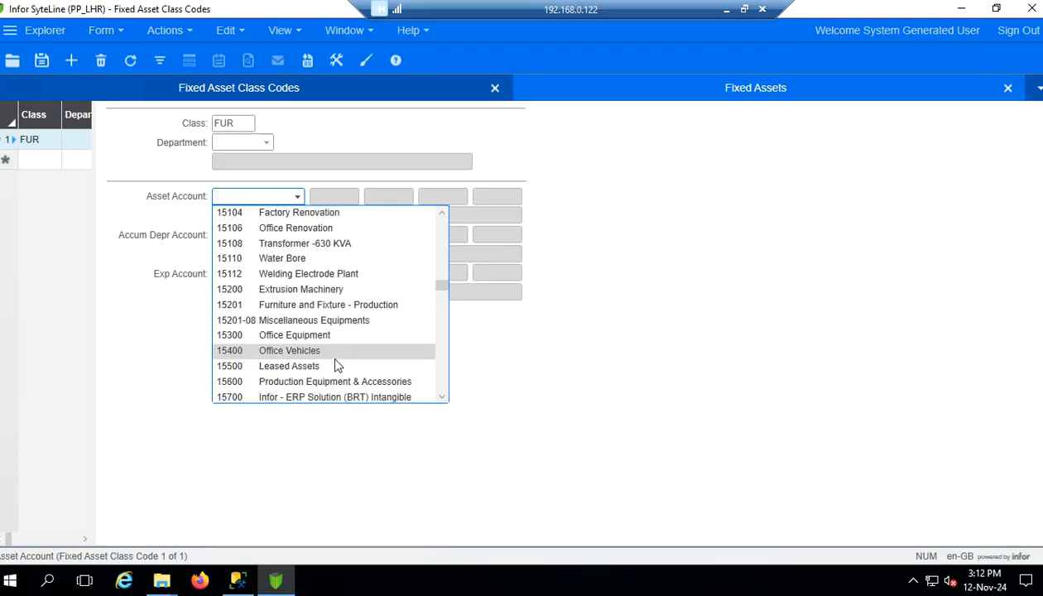
pyautogui.scroll(-1, 356, 329)
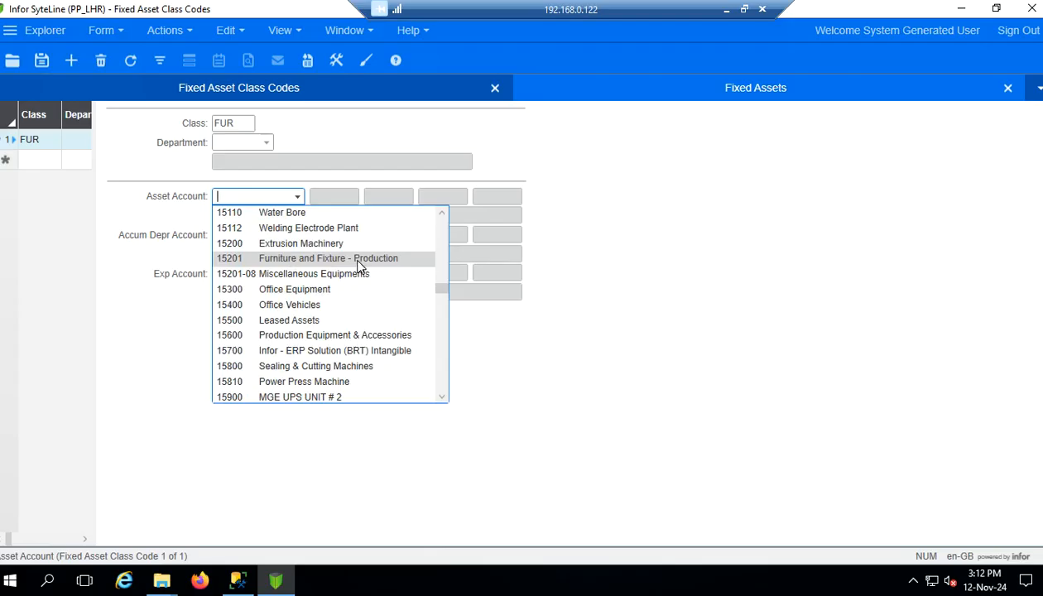
pyautogui.click(357, 260)
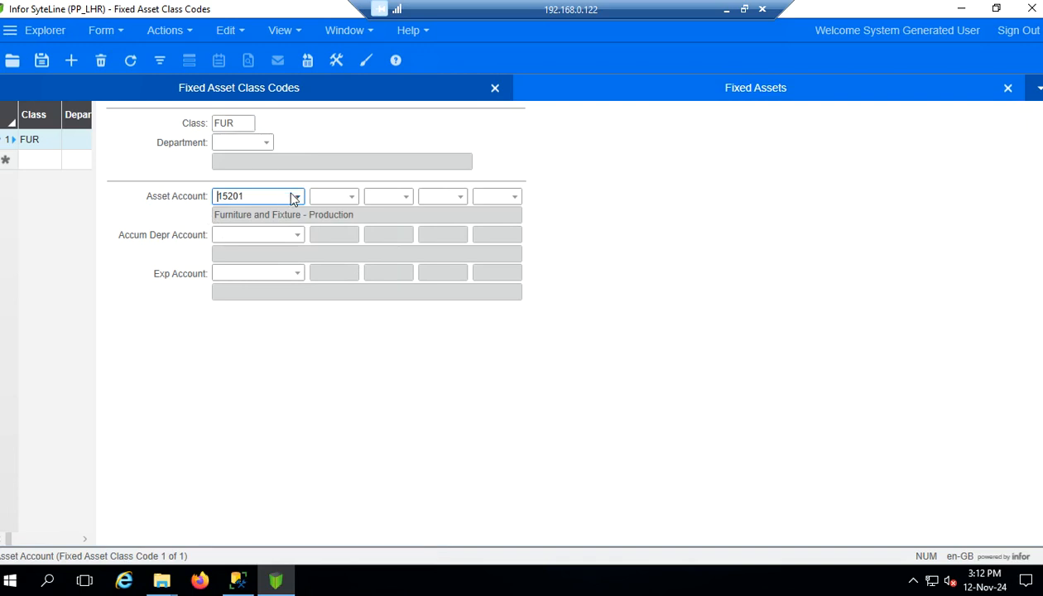
# Pick 16300 Accum. Depr. - Furniture & Fixtures as the FUR class's Accum Depr Account
pyautogui.click(298, 236)
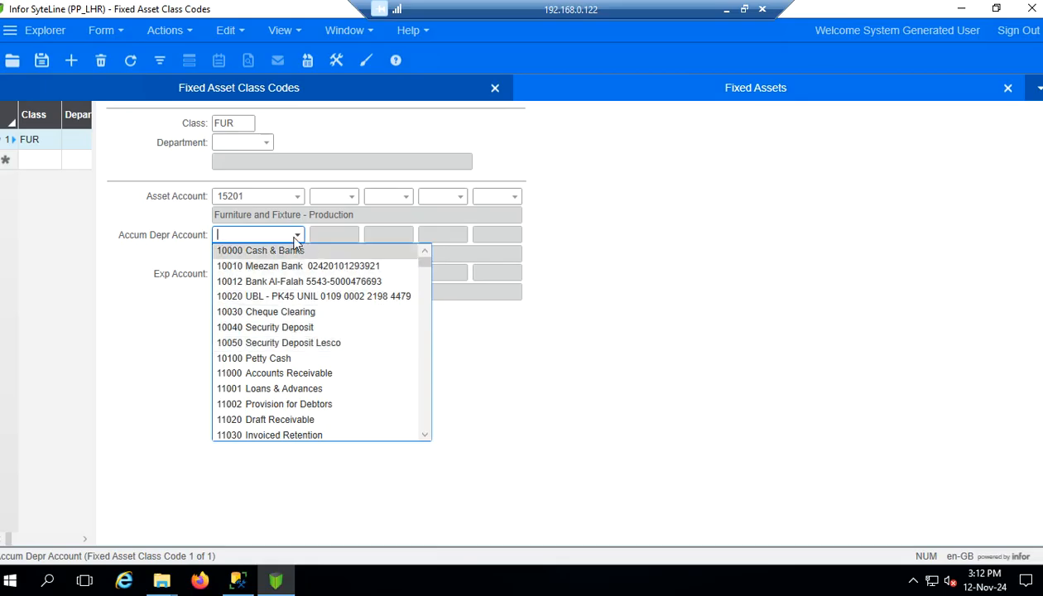
pyautogui.press('Down')
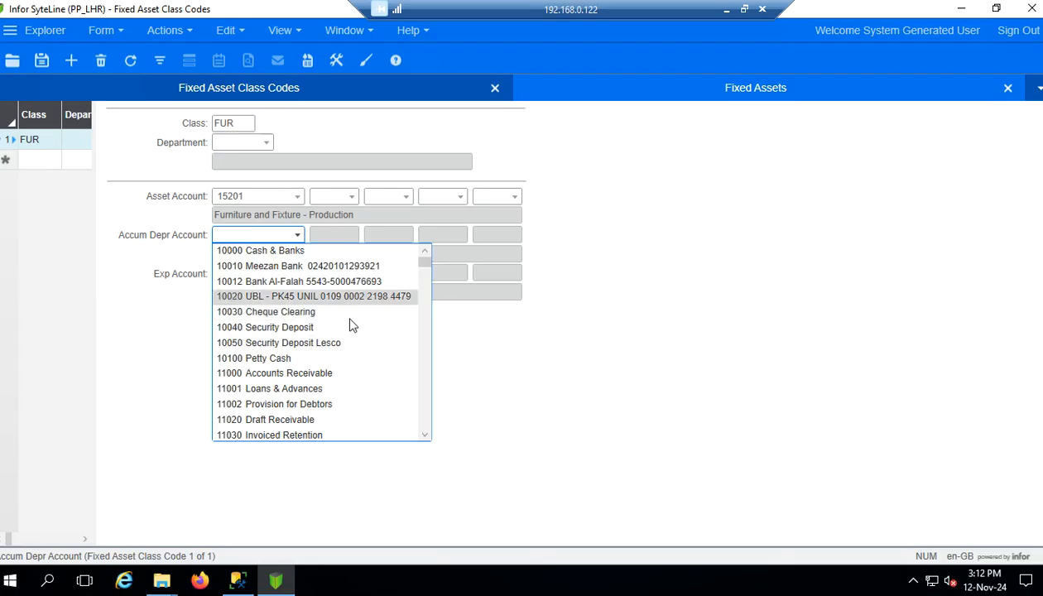
pyautogui.scroll(-2, 350, 325)
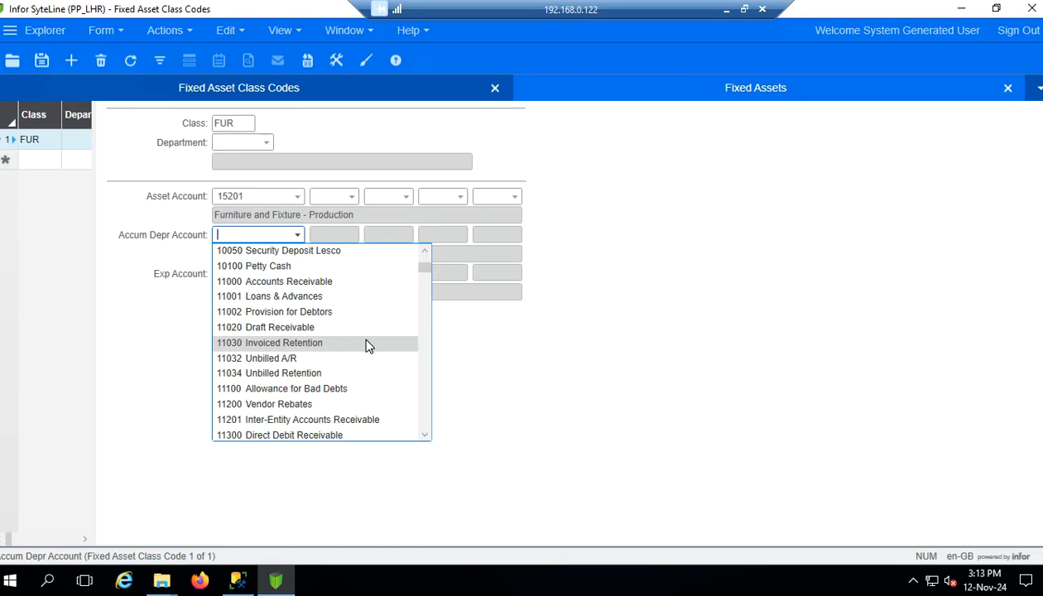
pyautogui.scroll(-8, 367, 342)
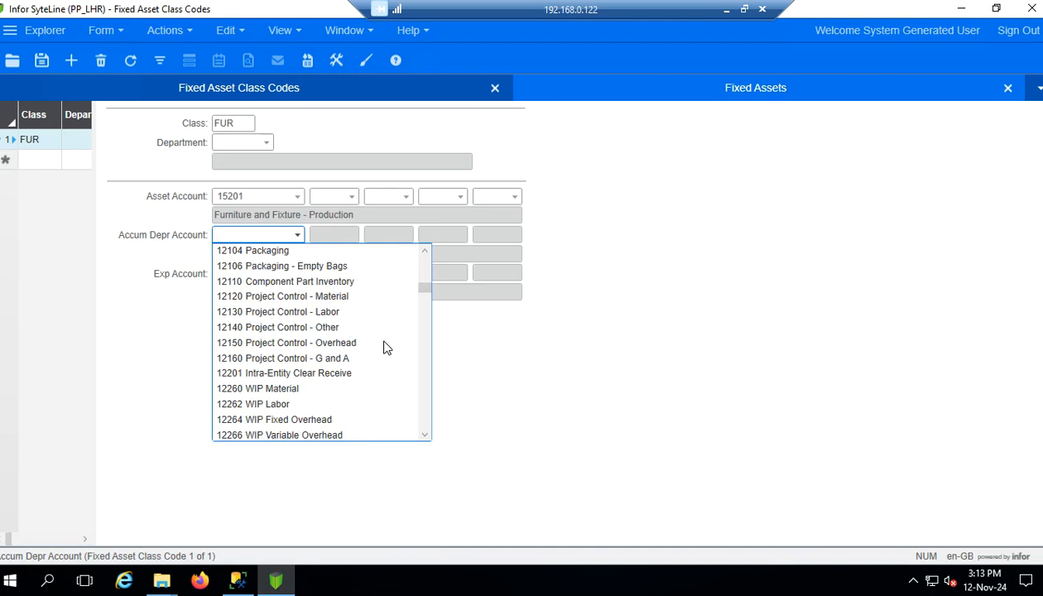
pyautogui.scroll(-6, 385, 346)
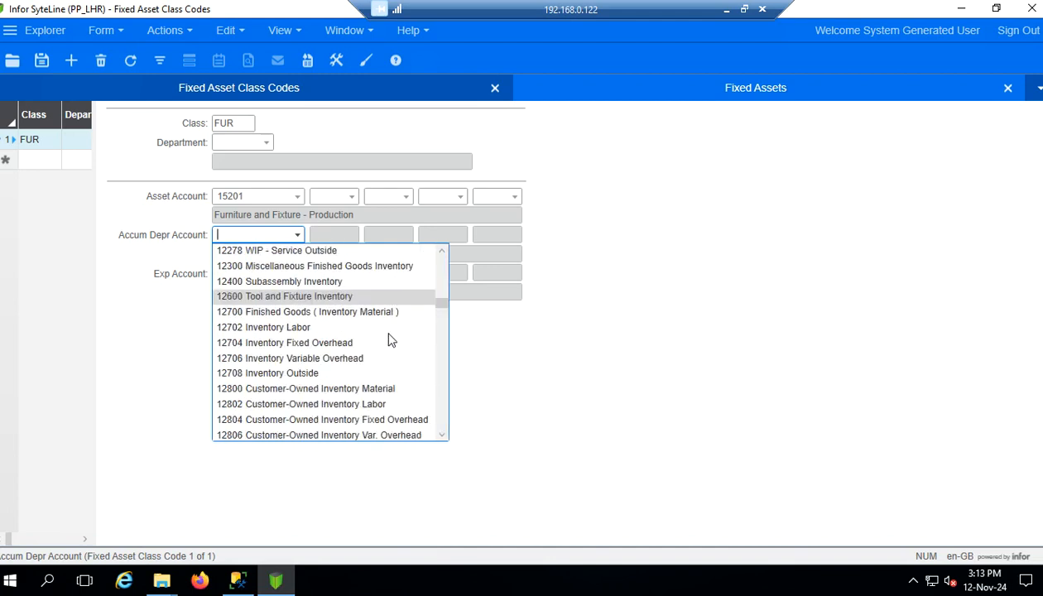
pyautogui.scroll(-4, 391, 341)
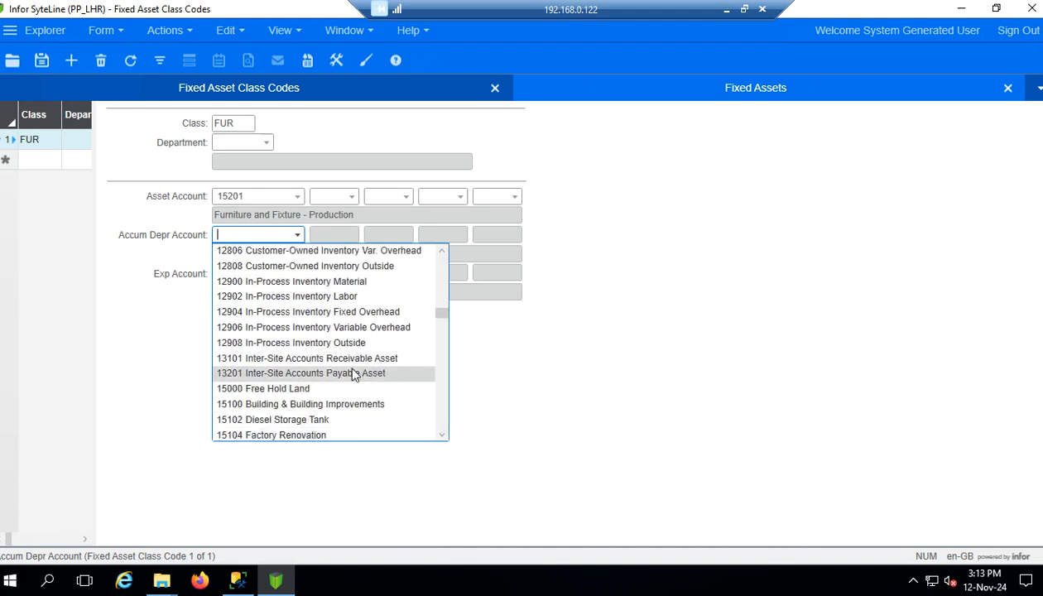
pyautogui.scroll(-3, 353, 372)
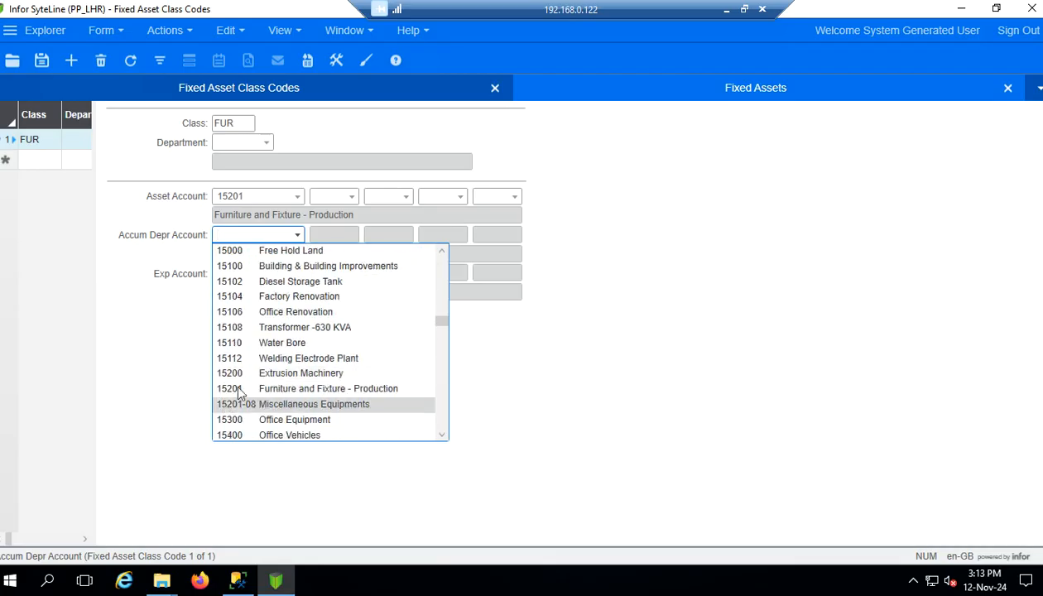
pyautogui.click(639, 340)
pyautogui.click(298, 236)
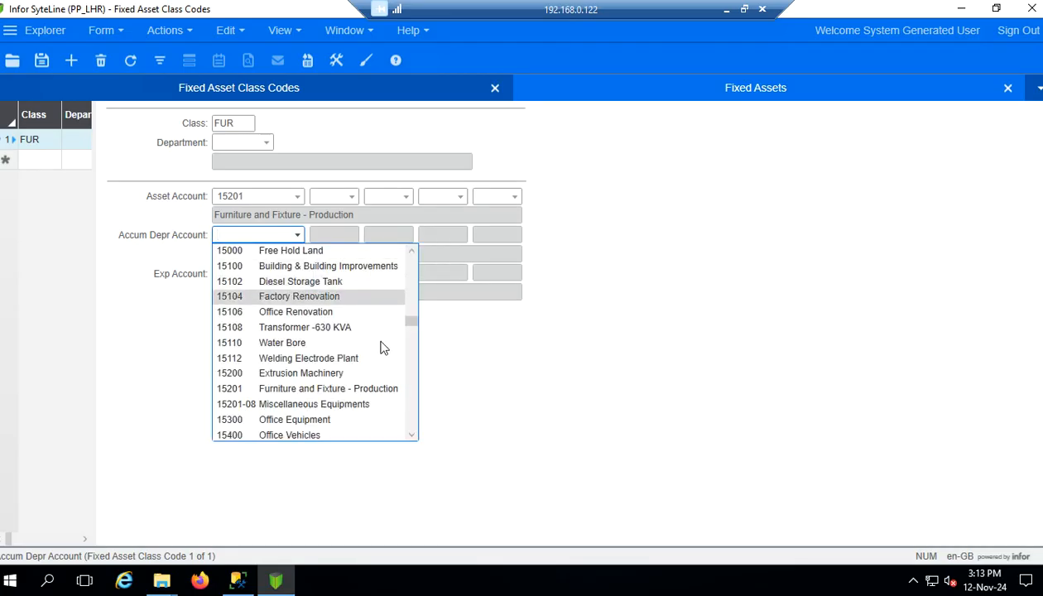
pyautogui.scroll(-8, 377, 349)
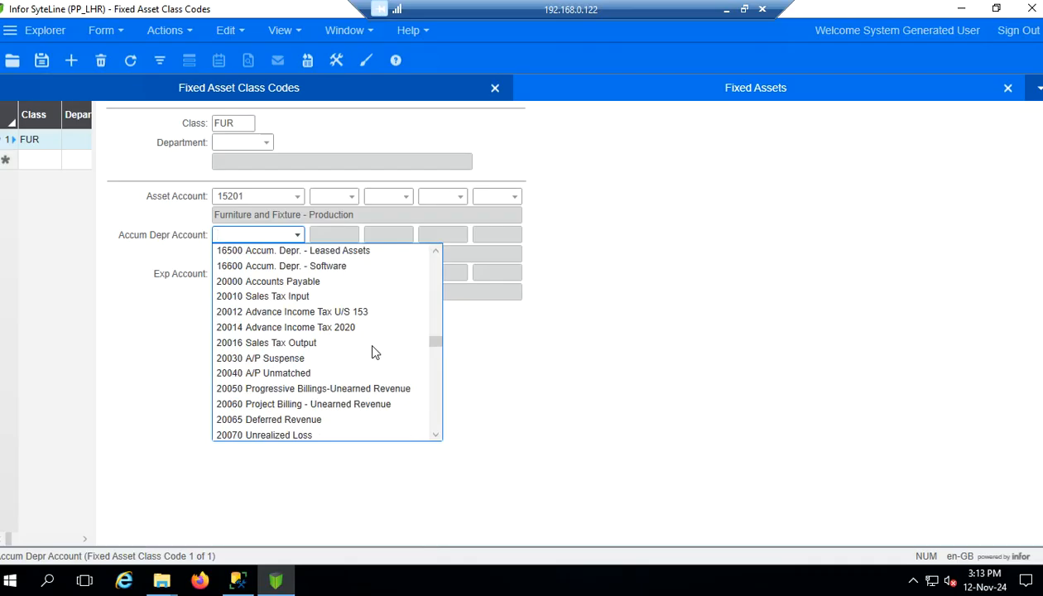
pyautogui.scroll(3, 373, 349)
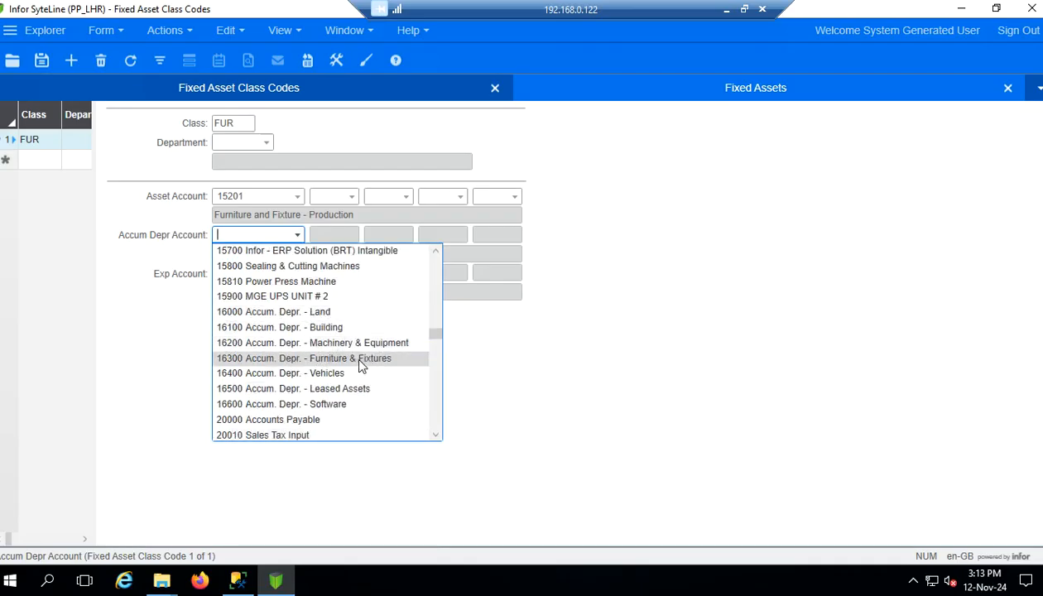
pyautogui.click(312, 361)
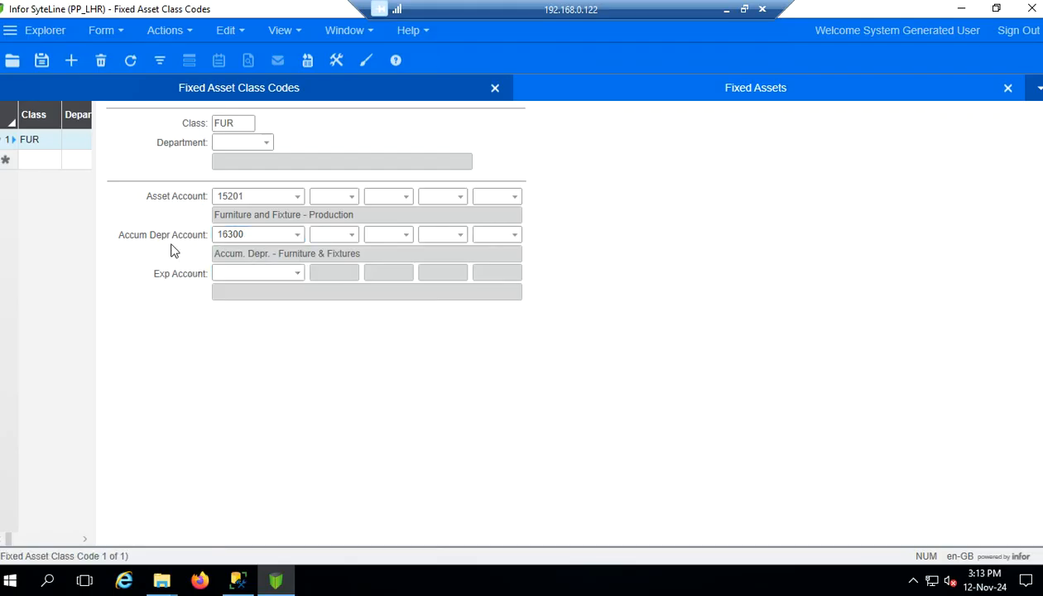
pyautogui.doubleClick(293, 238)
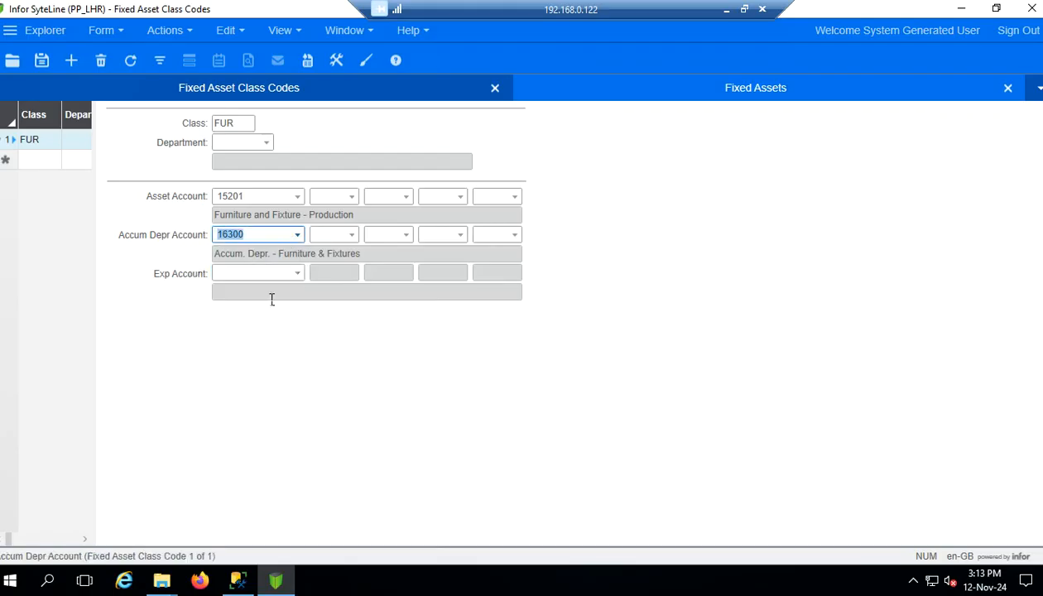
# Browse the Exp Account list for the FUR class, leaving the field empty
pyautogui.click(295, 274)
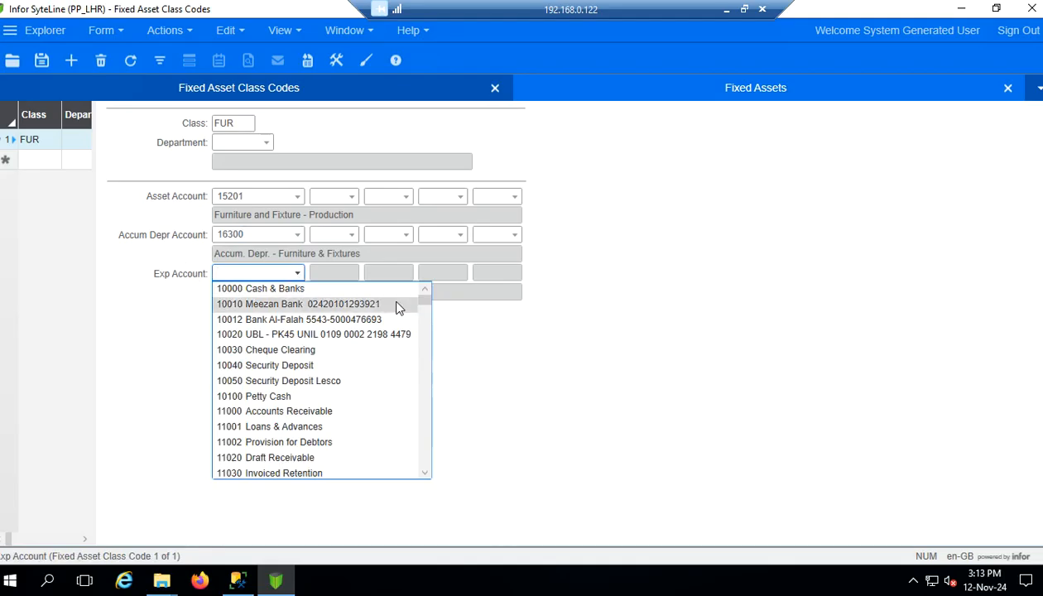
pyautogui.moveTo(428, 298); pyautogui.dragTo(443, 397)
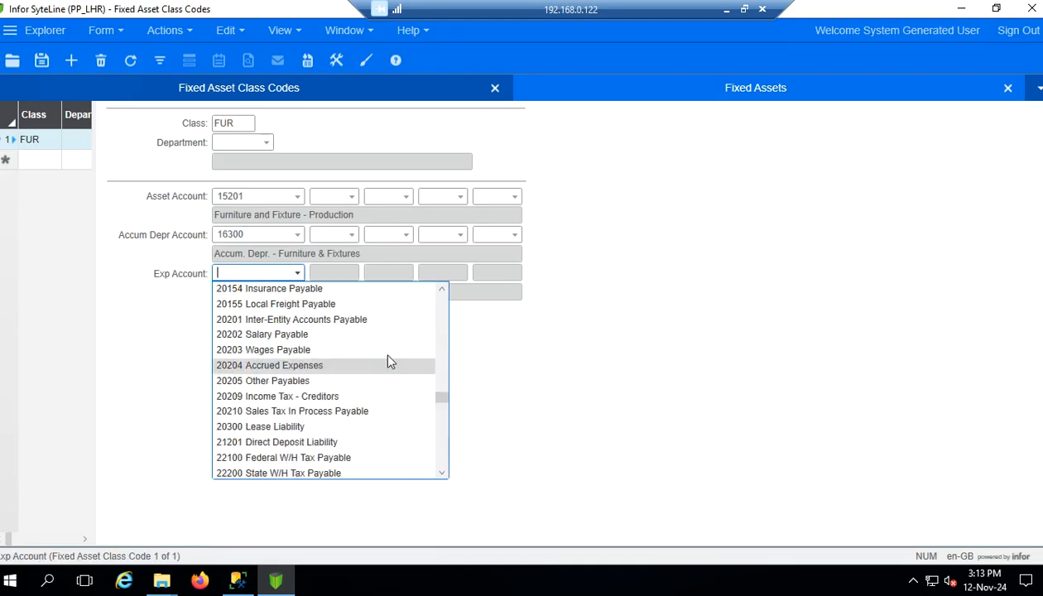
pyautogui.scroll(-9, 369, 340)
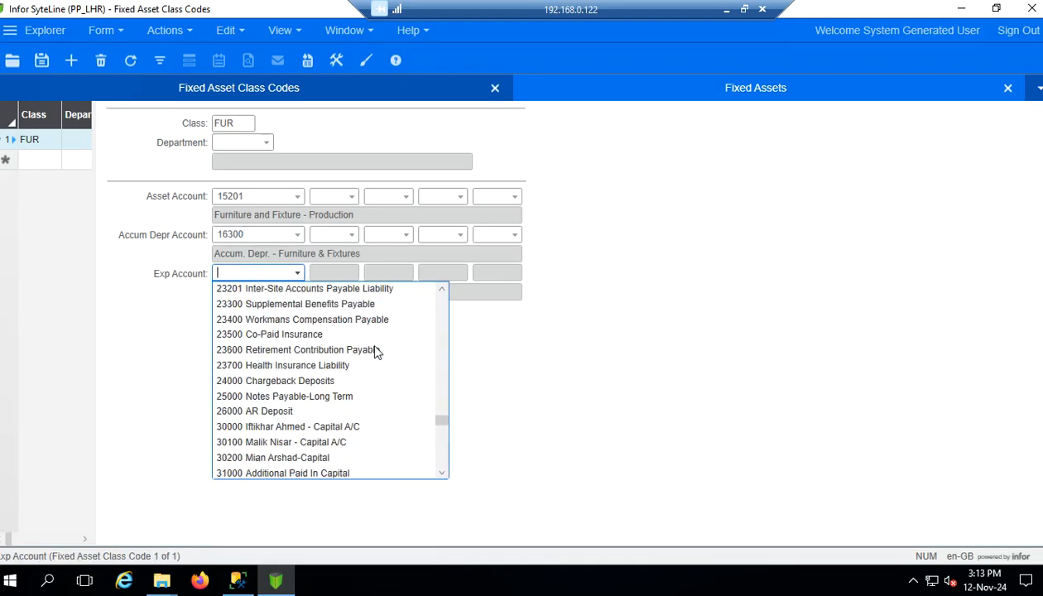
pyautogui.scroll(-6, 374, 352)
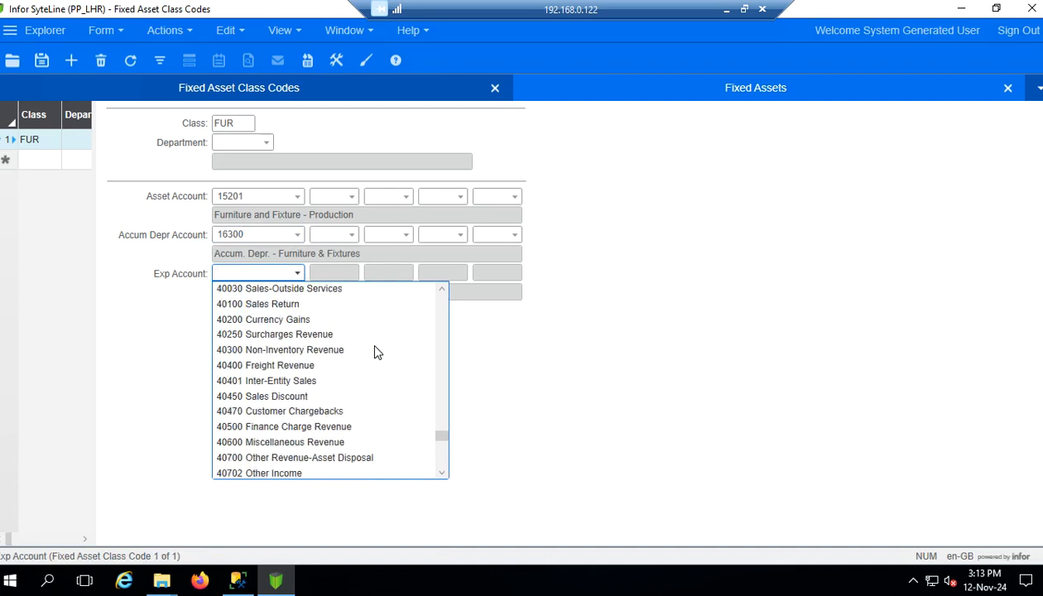
pyautogui.scroll(-2, 371, 365)
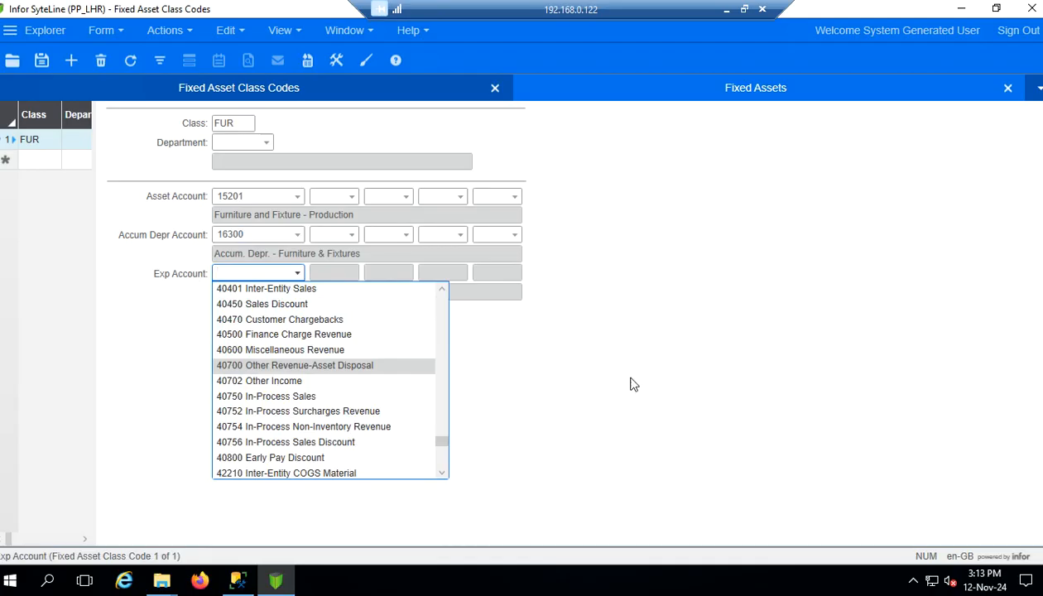
pyautogui.scroll(-1, 313, 411)
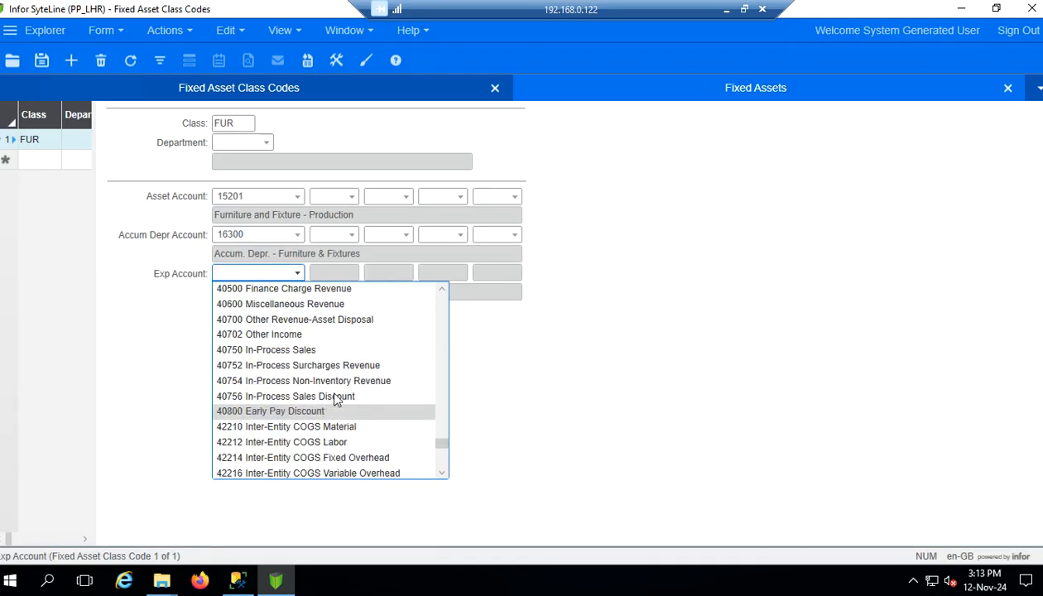
pyautogui.click(692, 163)
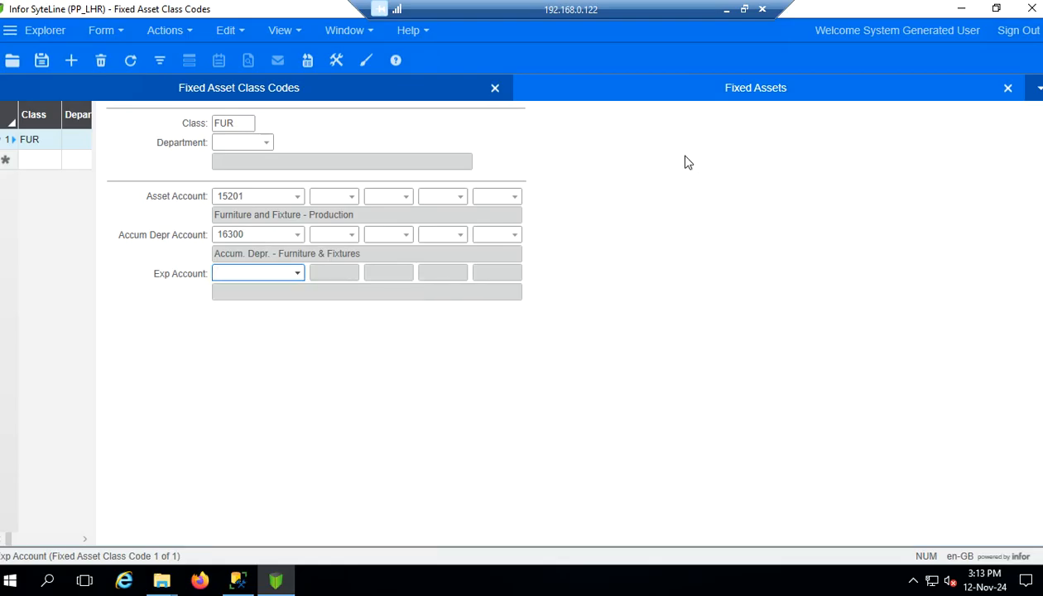
pyautogui.click(295, 273)
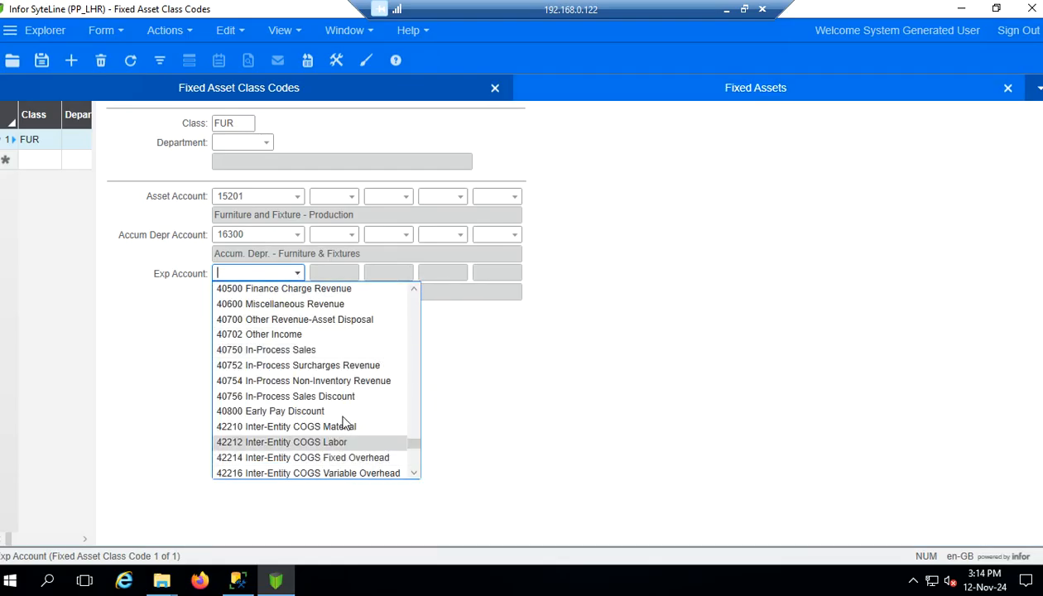
pyautogui.scroll(-7, 356, 414)
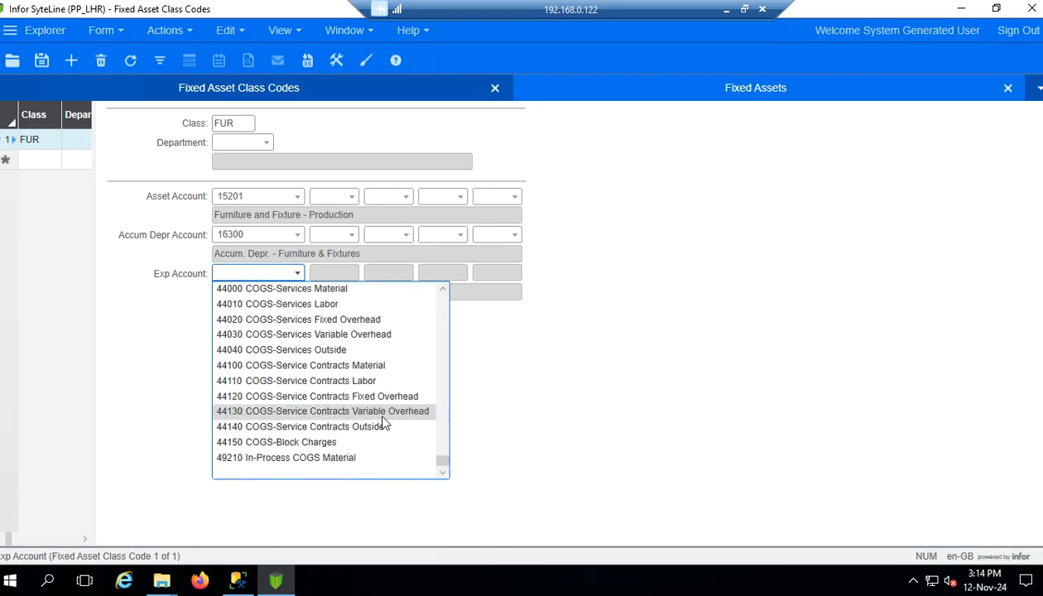
pyautogui.click(529, 365)
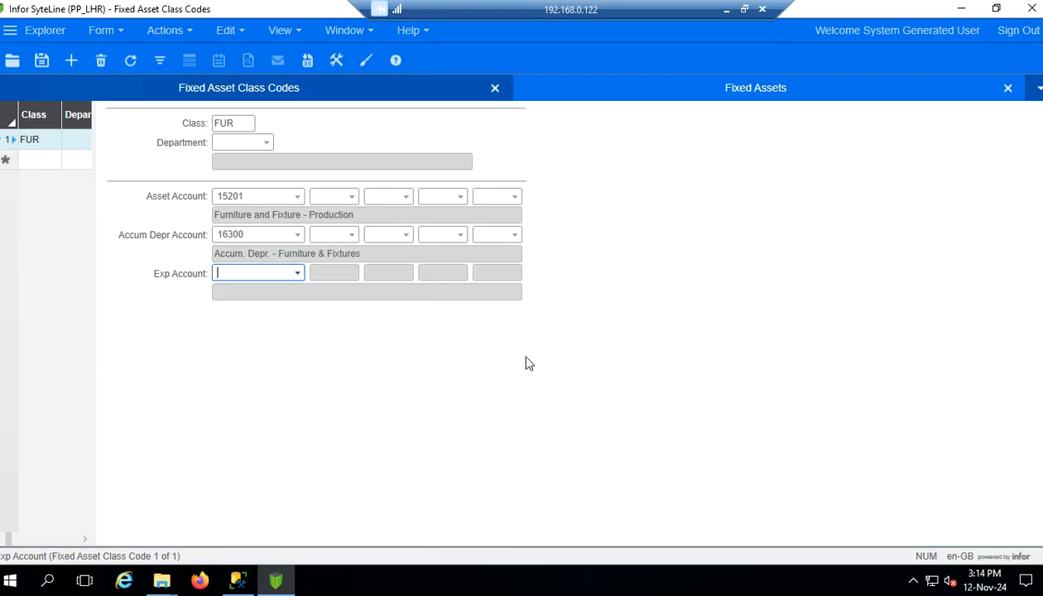
pyautogui.click(296, 273)
pyautogui.scroll(3, 358, 380)
pyautogui.scroll(5, 357, 392)
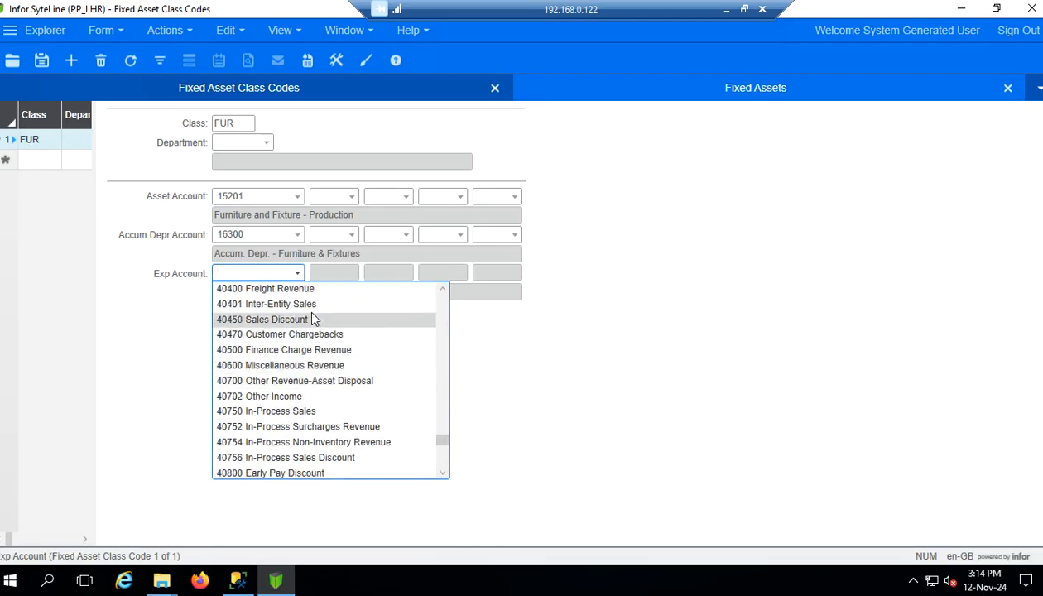
pyautogui.moveTo(442, 439); pyautogui.dragTo(452, 480)
pyautogui.click(295, 273)
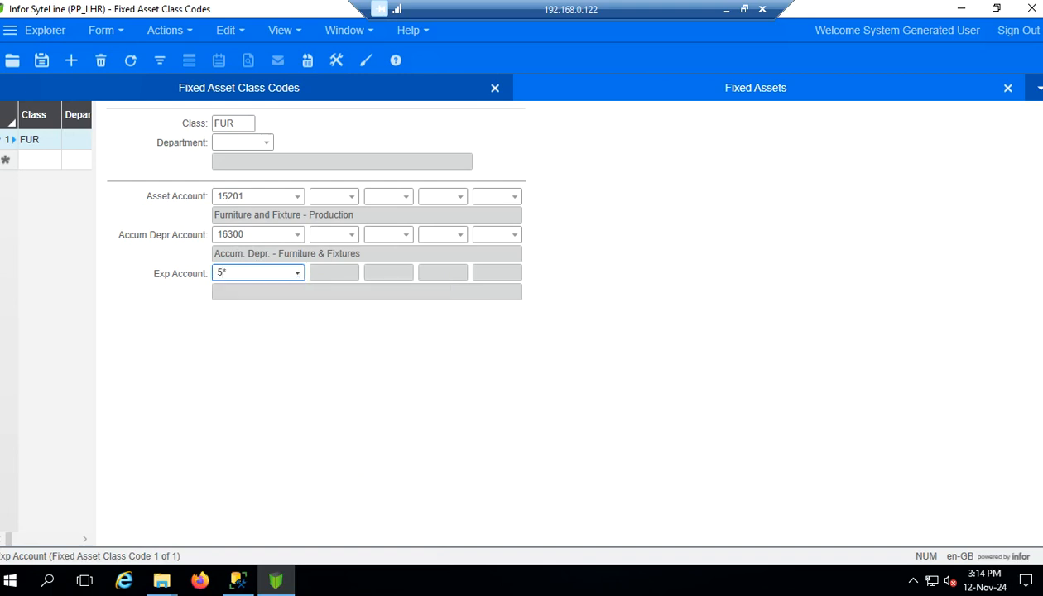
# Filter expense accounts with 5*, choose 52300 Depreciation Exp, Furniture & Fixtures, and save class FUR
pyautogui.write('5*')
pyautogui.click(296, 267)
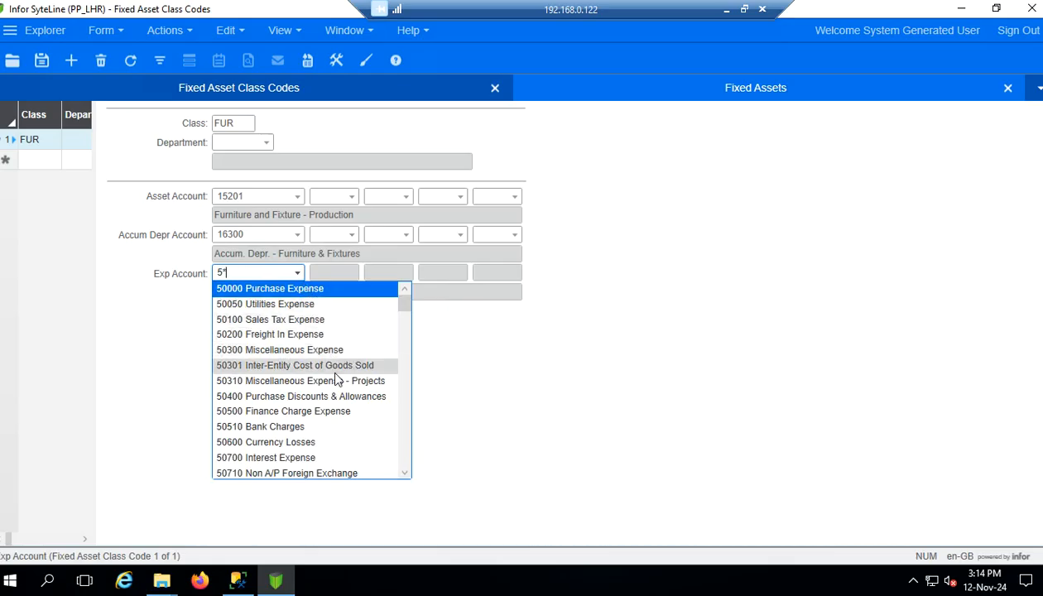
pyautogui.scroll(-1, 331, 370)
pyautogui.scroll(-2, 336, 377)
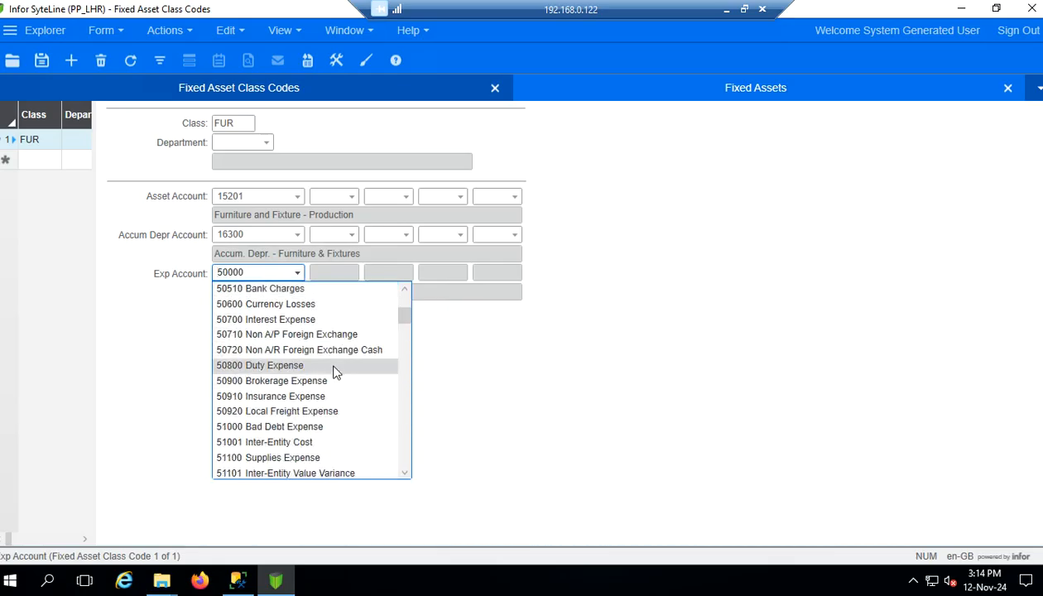
pyautogui.scroll(-3, 336, 360)
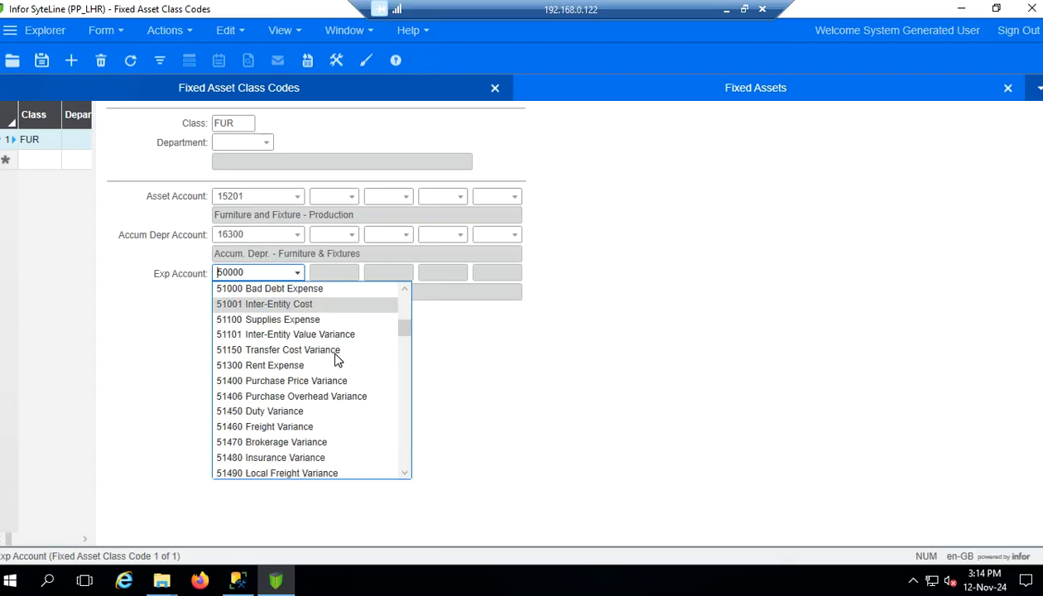
pyautogui.scroll(-2, 337, 359)
pyautogui.scroll(-2, 340, 360)
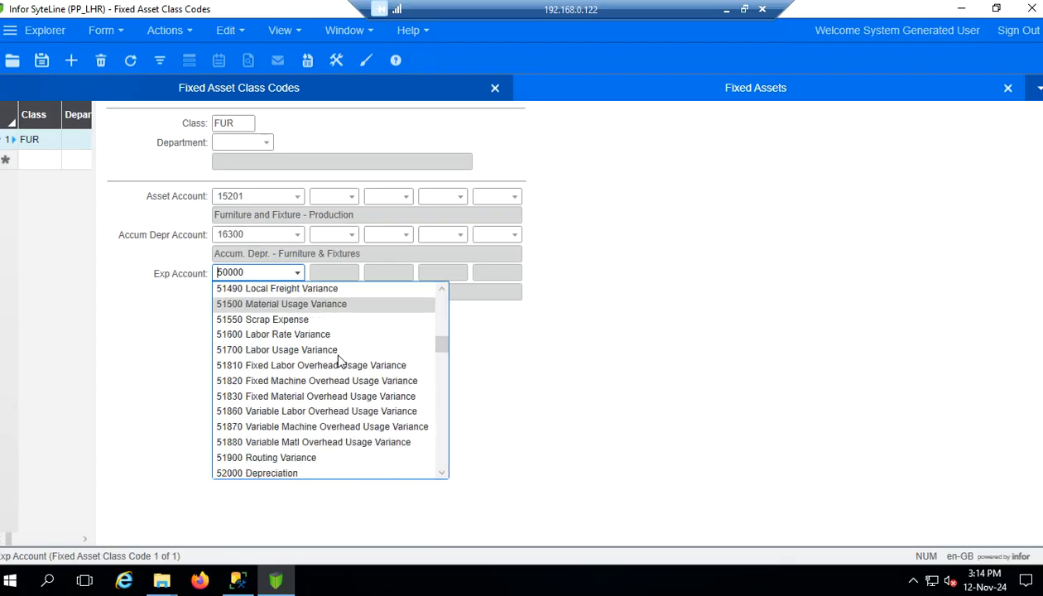
pyautogui.scroll(-2, 344, 362)
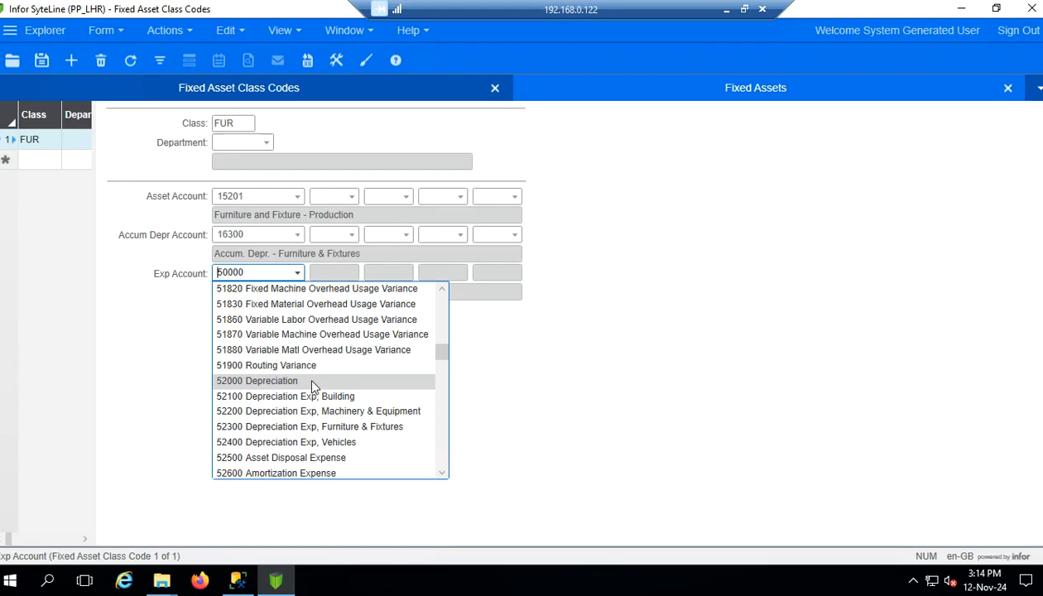
pyautogui.scroll(-1, 331, 387)
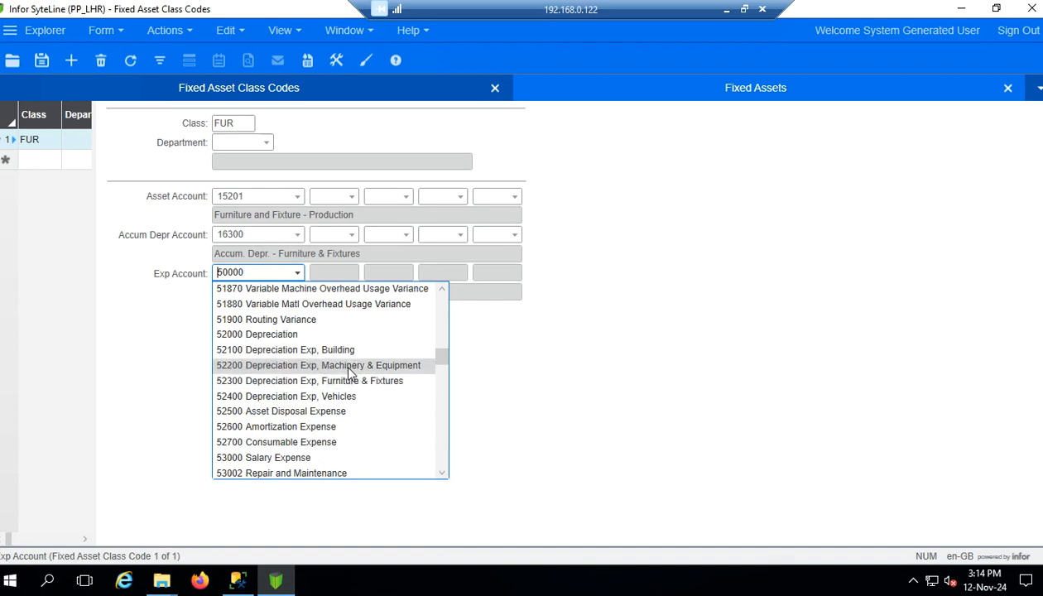
pyautogui.click(340, 383)
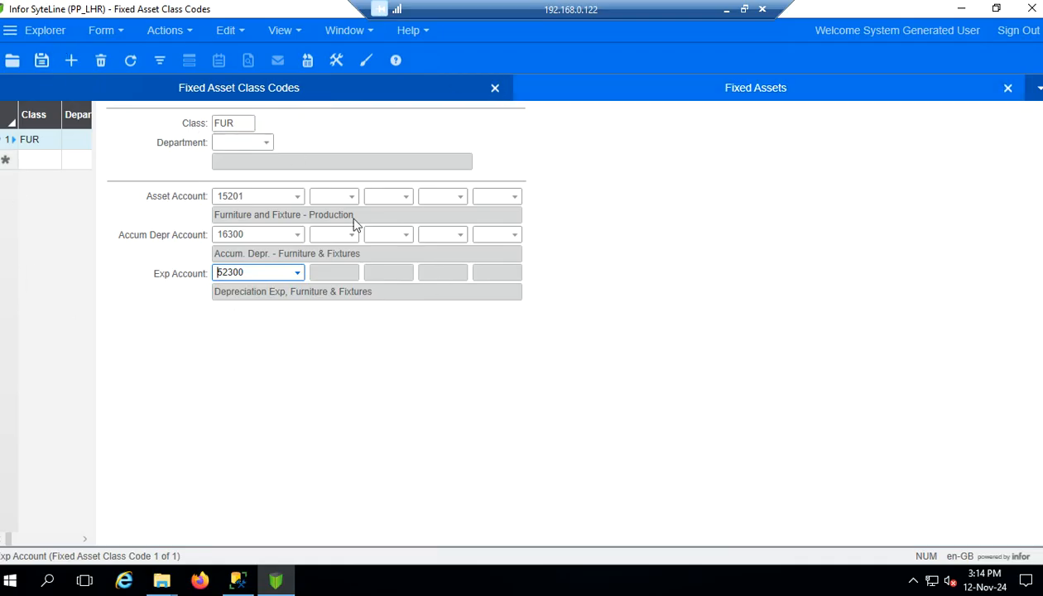
pyautogui.click(42, 62)
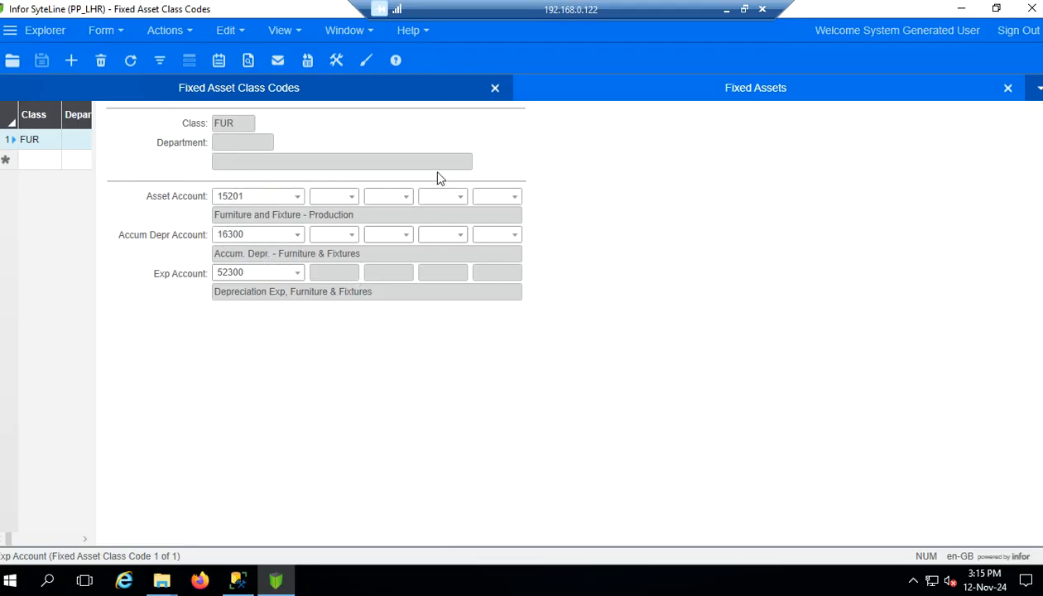
# Close the class codes form and set the new fixed asset's Class Code to FUR
pyautogui.click(496, 88)
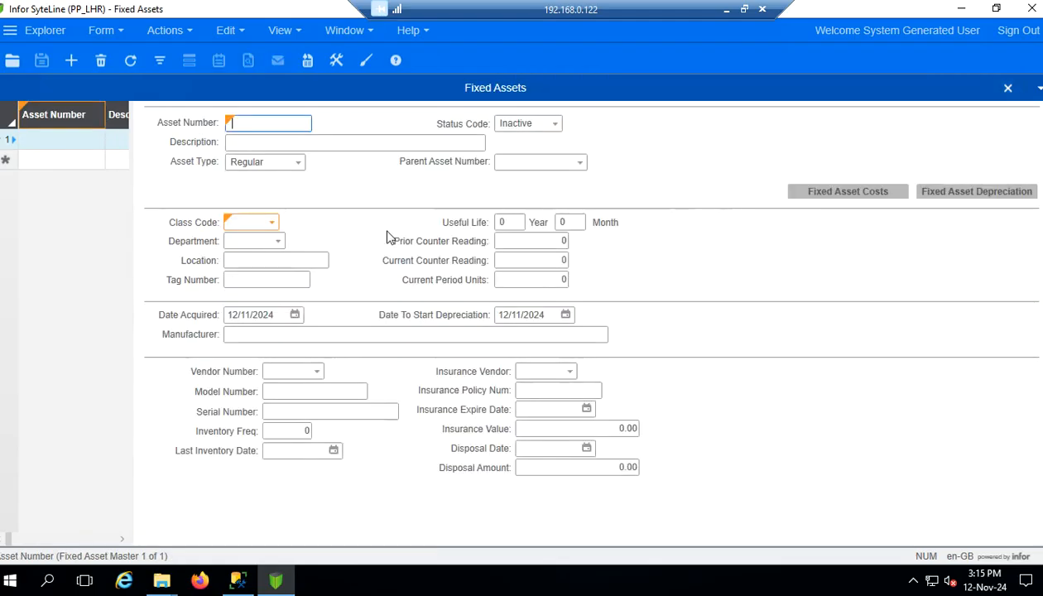
pyautogui.click(269, 226)
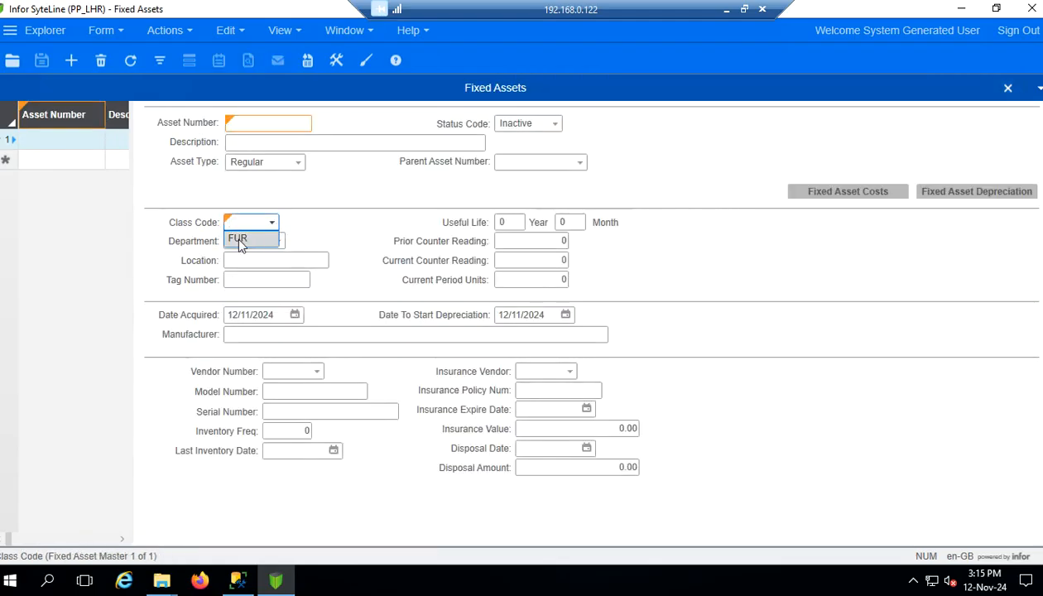
pyautogui.click(239, 241)
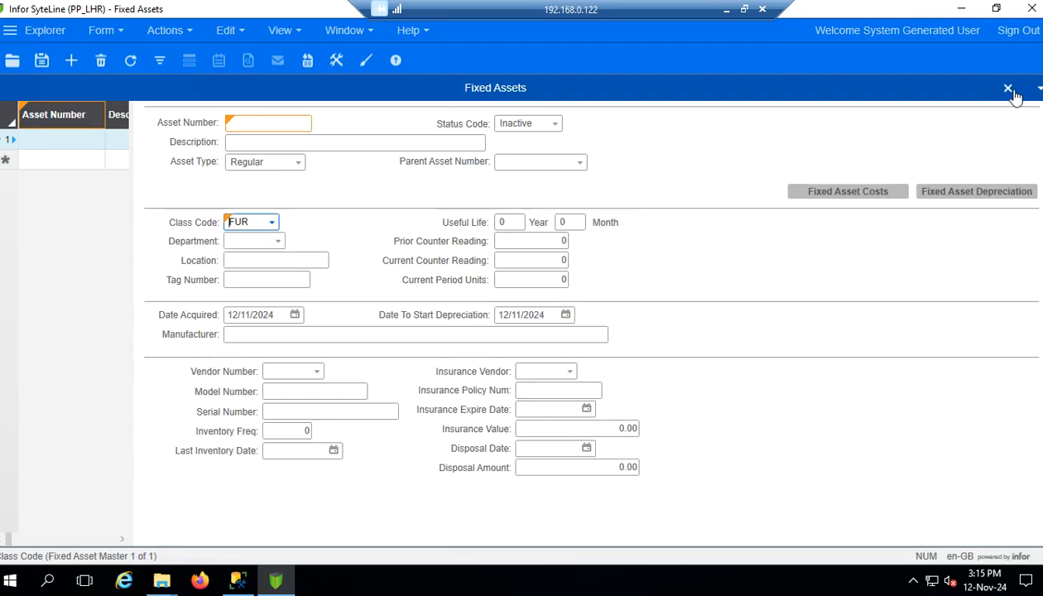
# Check the Word guide, then return to the SyteLine session
pyautogui.click(727, 10)
pyautogui.scroll(-2, 479, 330)
pyautogui.scroll(-3, 476, 331)
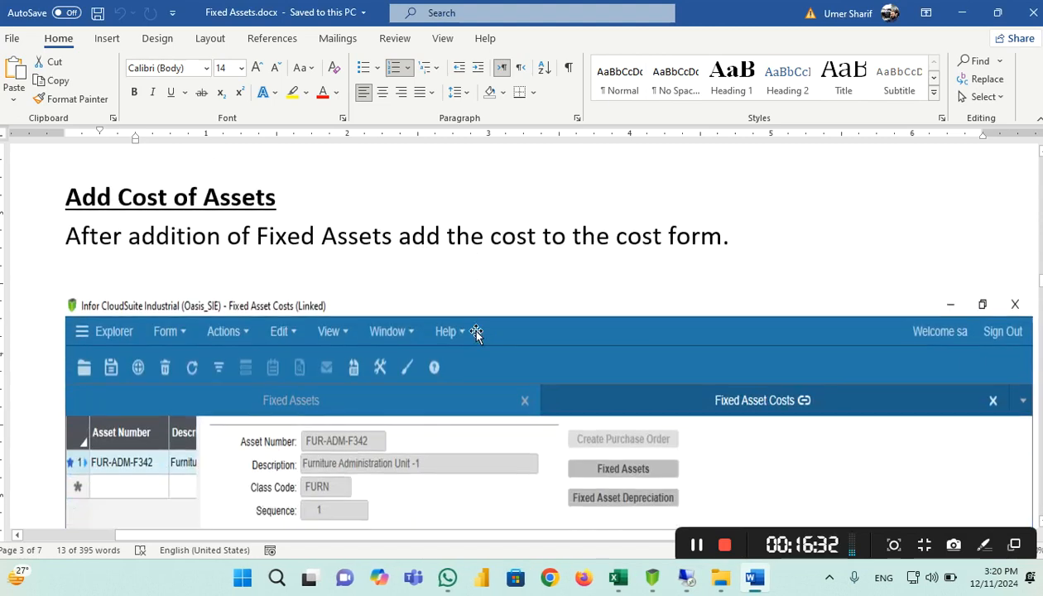
pyautogui.scroll(2, 485, 335)
pyautogui.scroll(3, 447, 330)
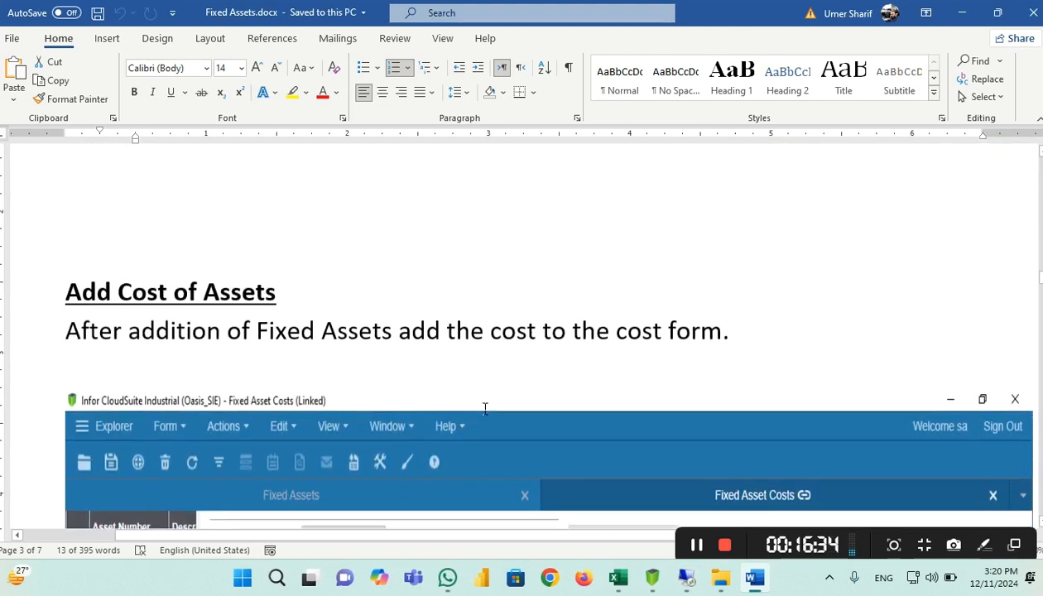
pyautogui.moveTo(654, 586)
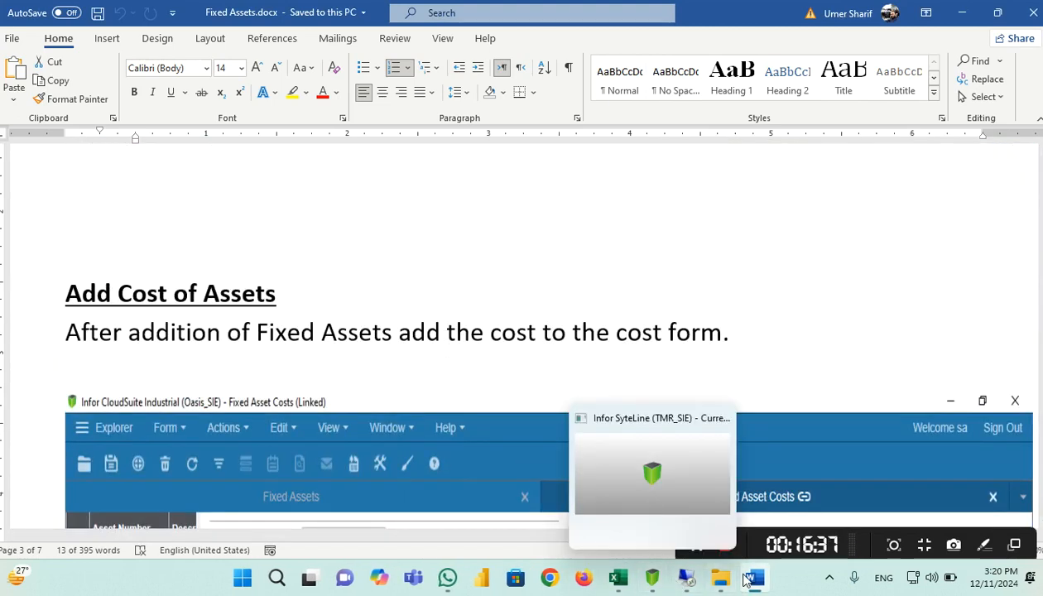
pyautogui.click(686, 580)
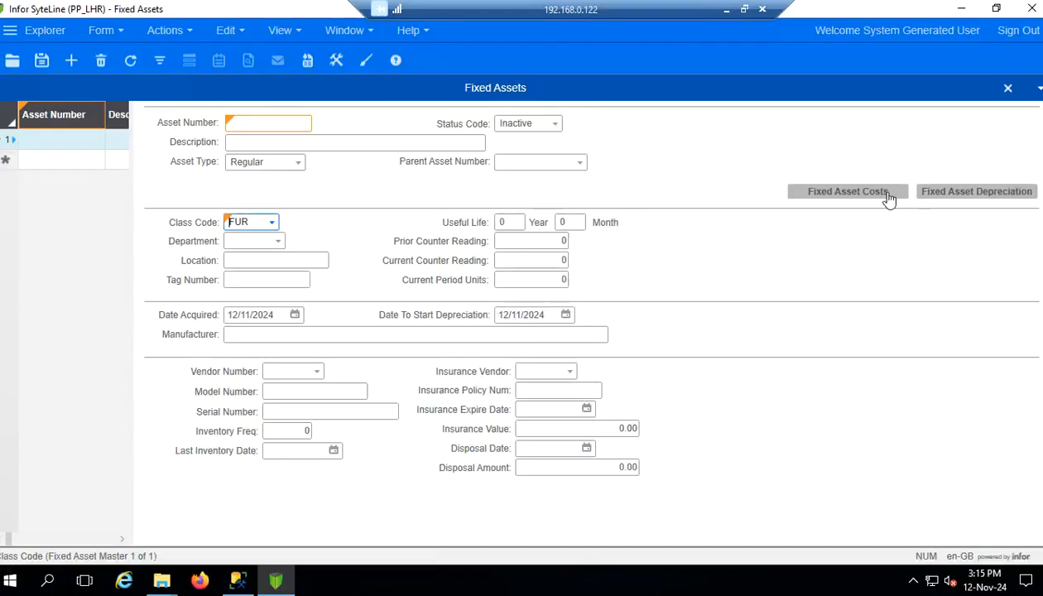
# In Fixed Asset Costs, enter the 2,000,000 cost and set its cost type to Purchase
pyautogui.click(851, 203)
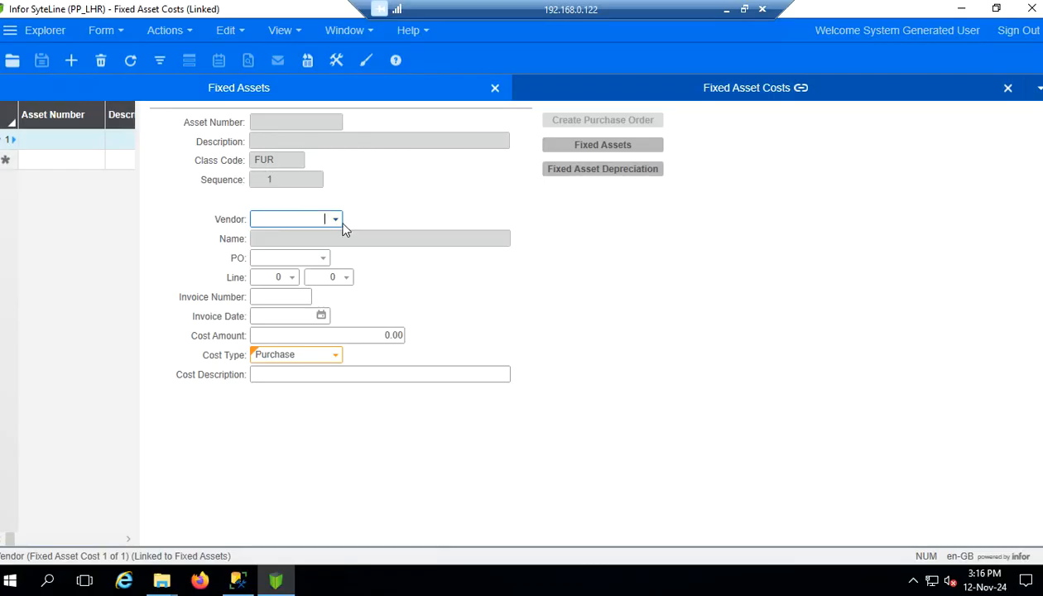
pyautogui.click(379, 340)
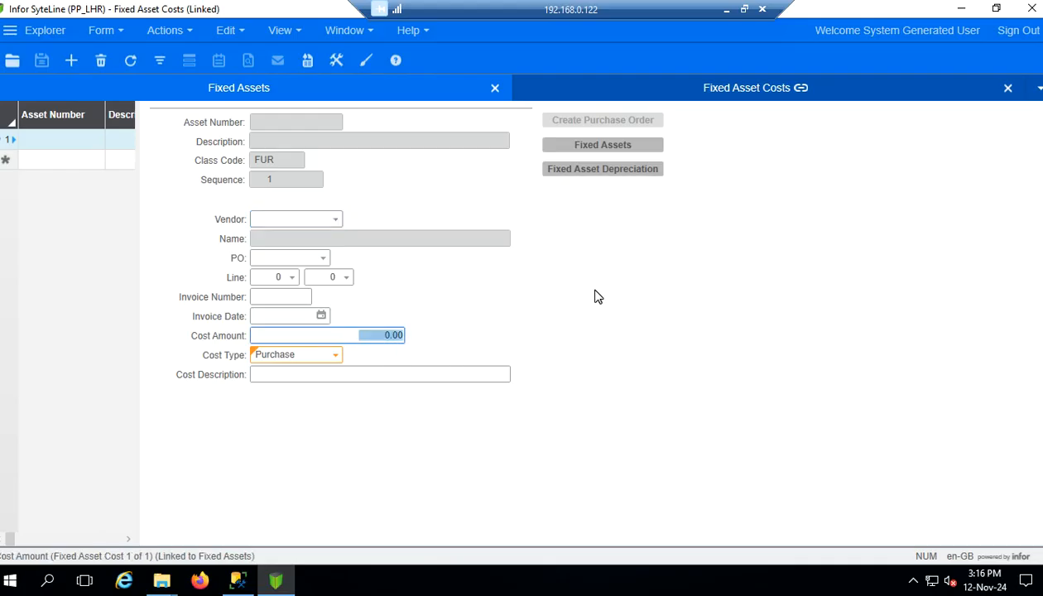
pyautogui.write('2000')
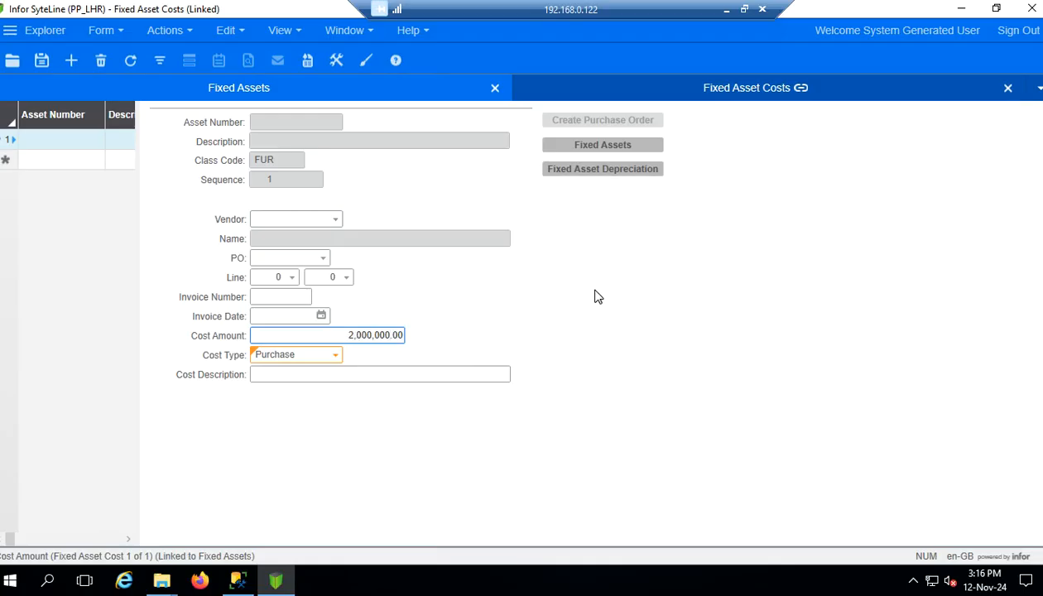
pyautogui.click(335, 356)
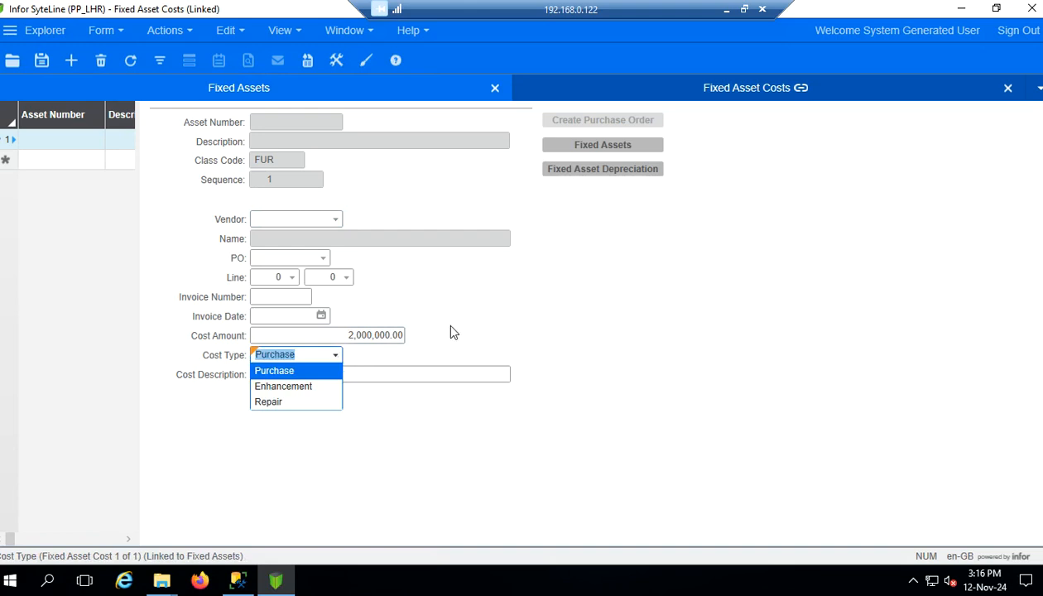
pyautogui.click(453, 332)
pyautogui.click(337, 356)
pyautogui.click(303, 404)
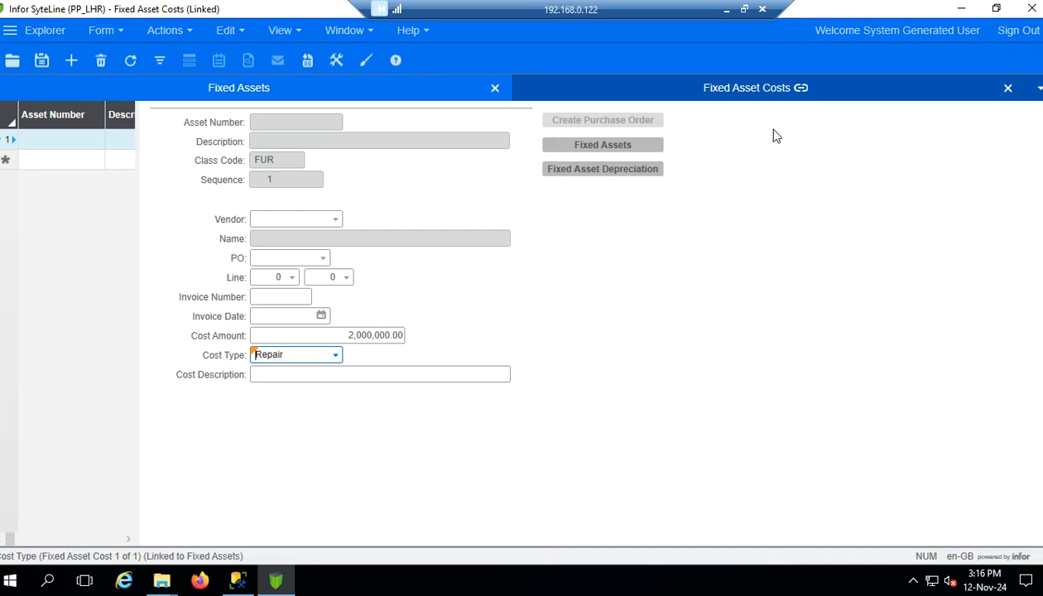
pyautogui.click(336, 356)
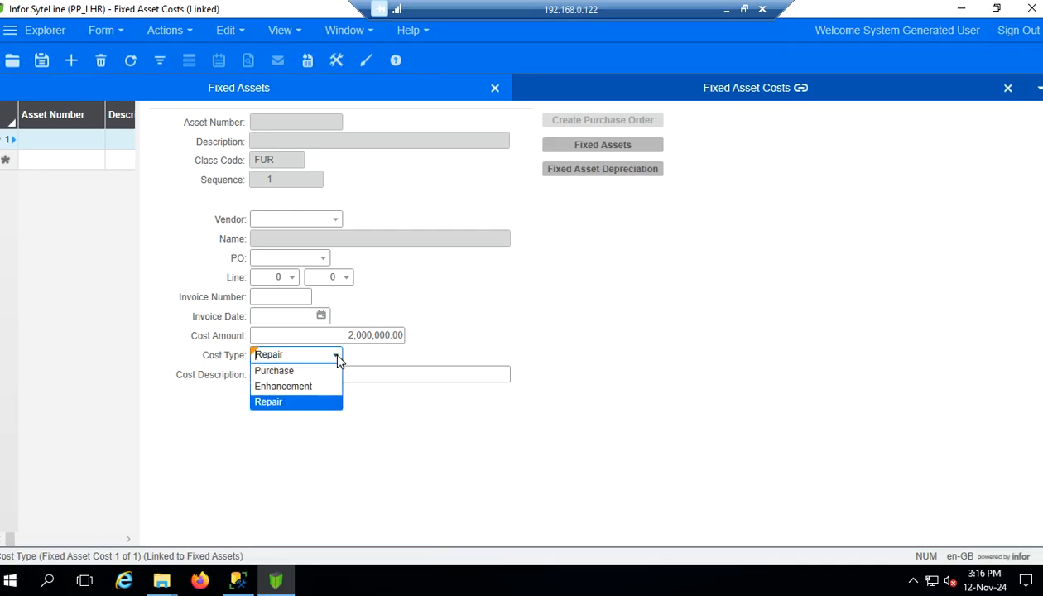
pyautogui.click(296, 373)
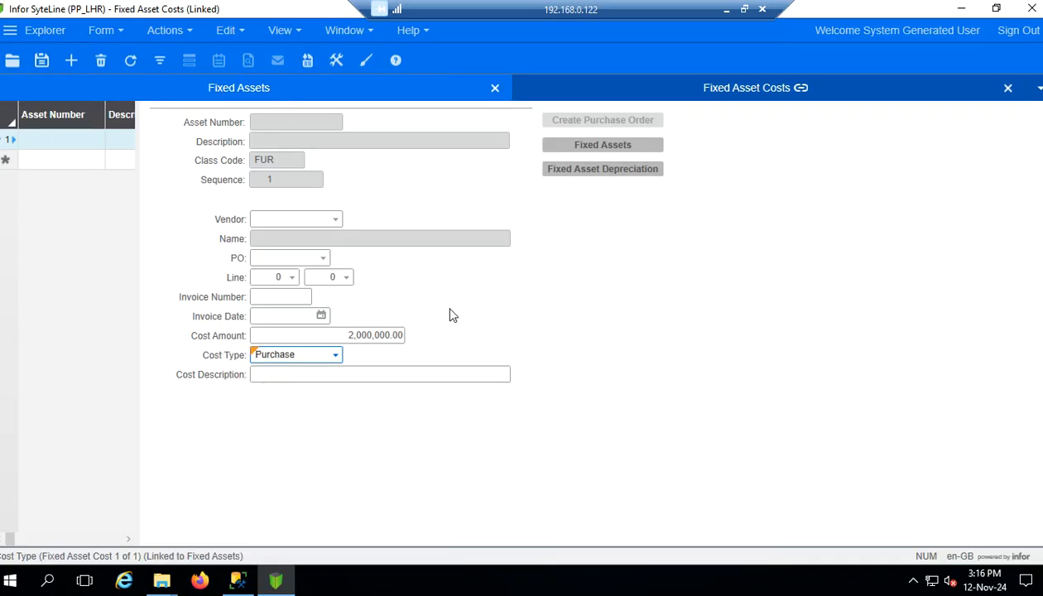
# Assign the first vendor in the list to the cost, leaving the purchase order blank
pyautogui.click(351, 335)
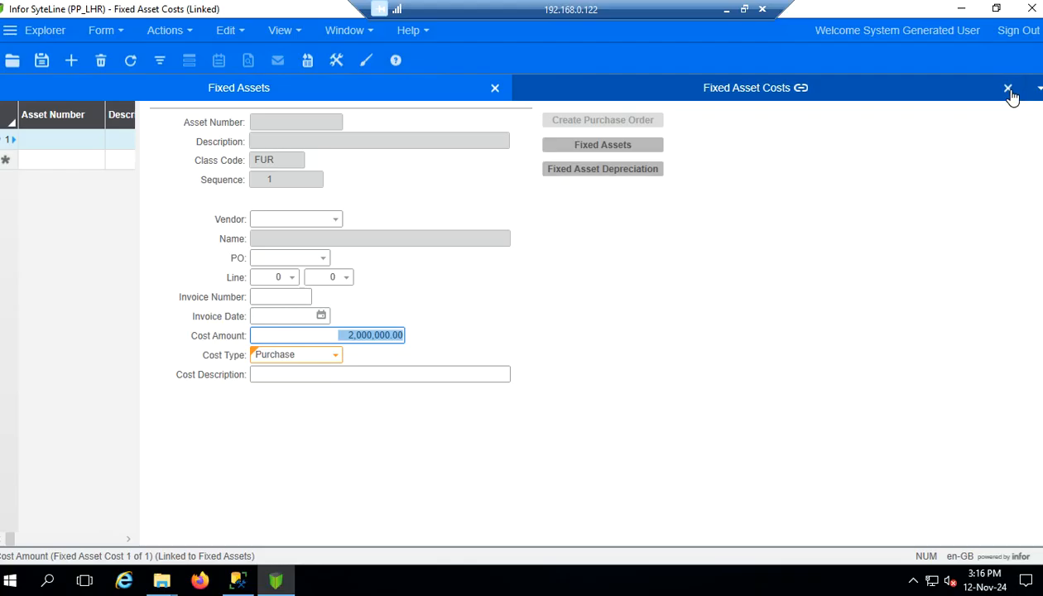
pyautogui.click(337, 222)
pyautogui.click(443, 203)
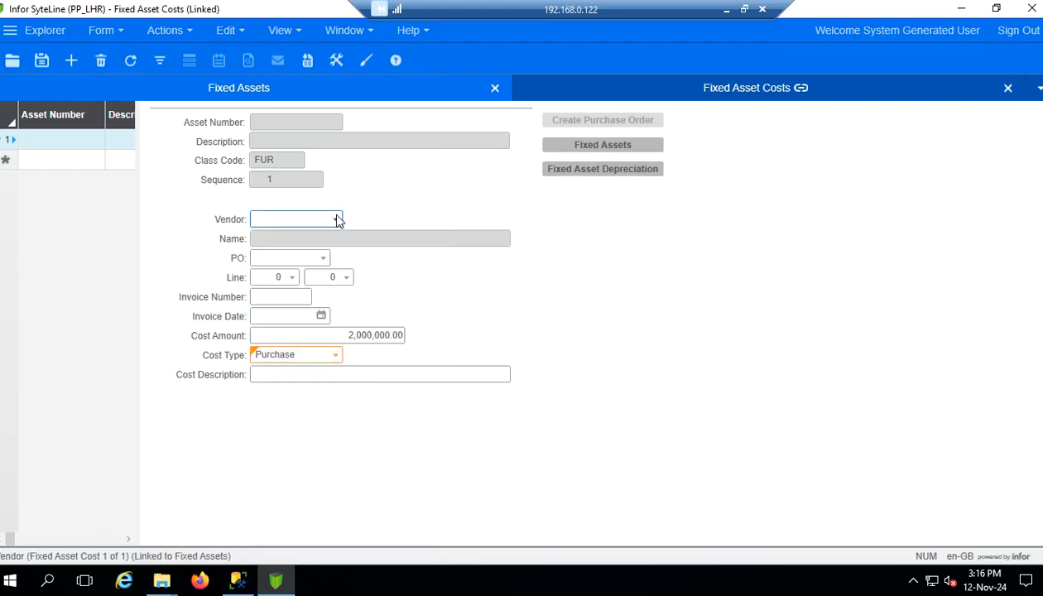
pyautogui.click(336, 221)
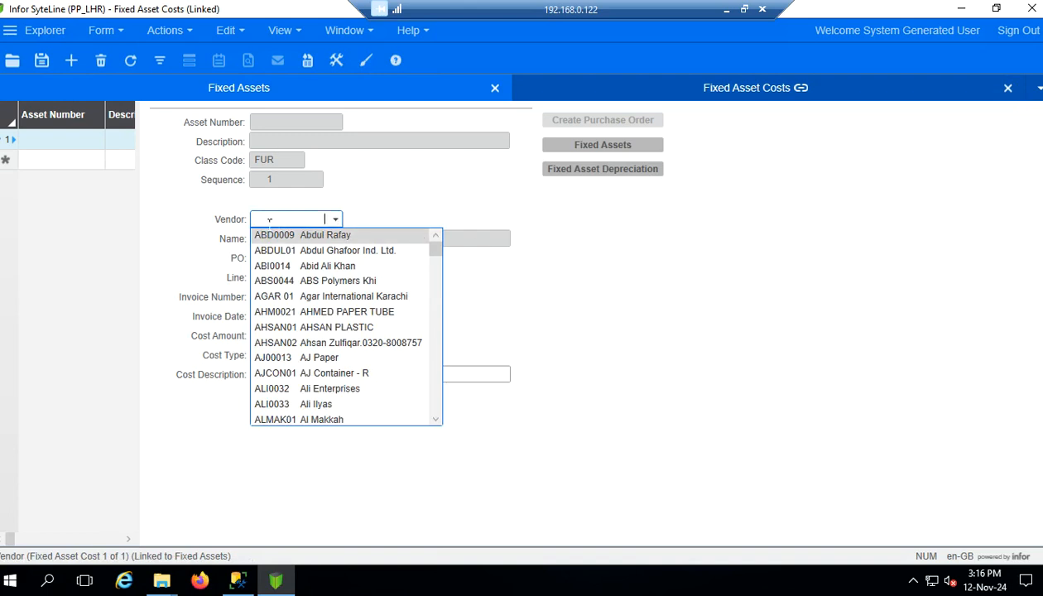
pyautogui.press('Return')
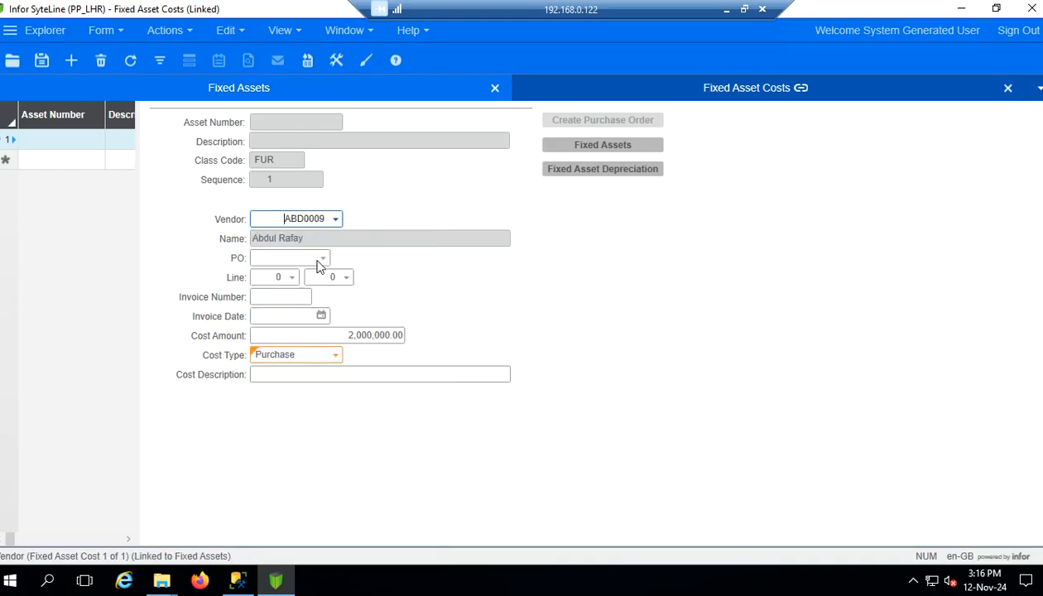
pyautogui.click(322, 261)
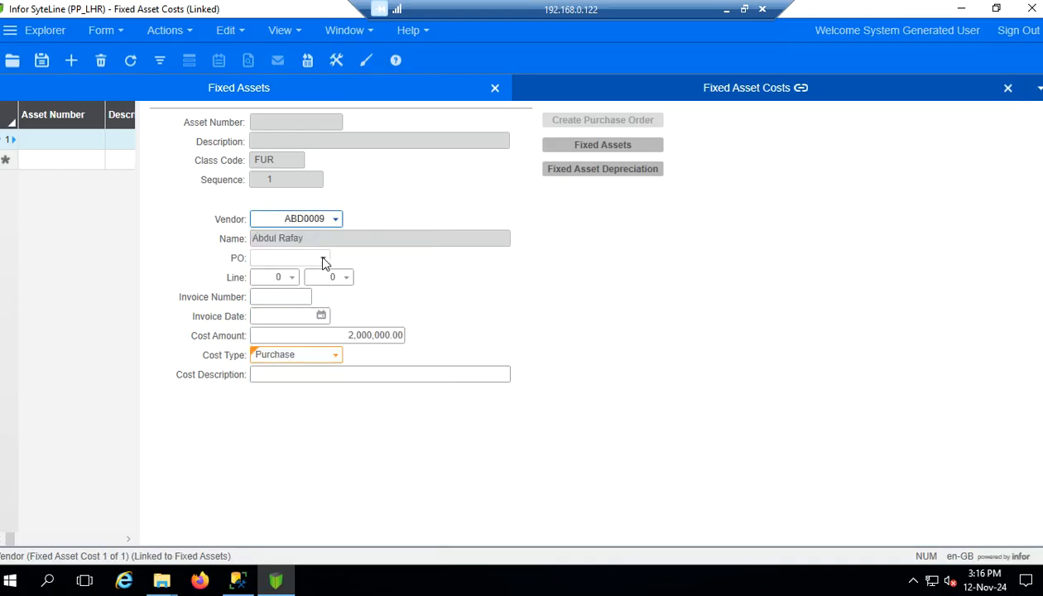
pyautogui.click(484, 274)
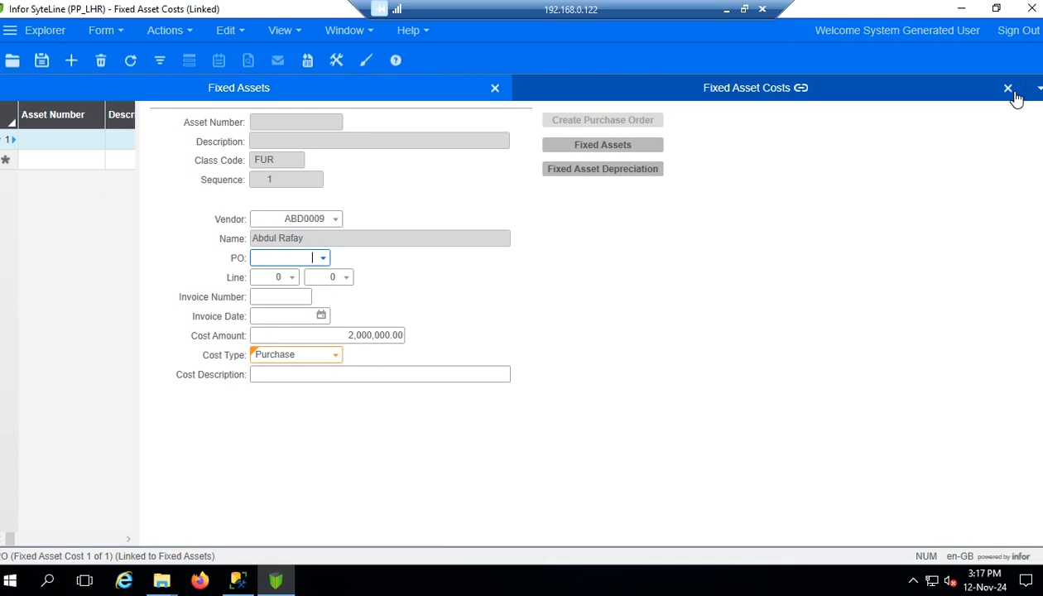
# Close the Fixed Asset Costs form, declining to save the cost changes
pyautogui.click(394, 86)
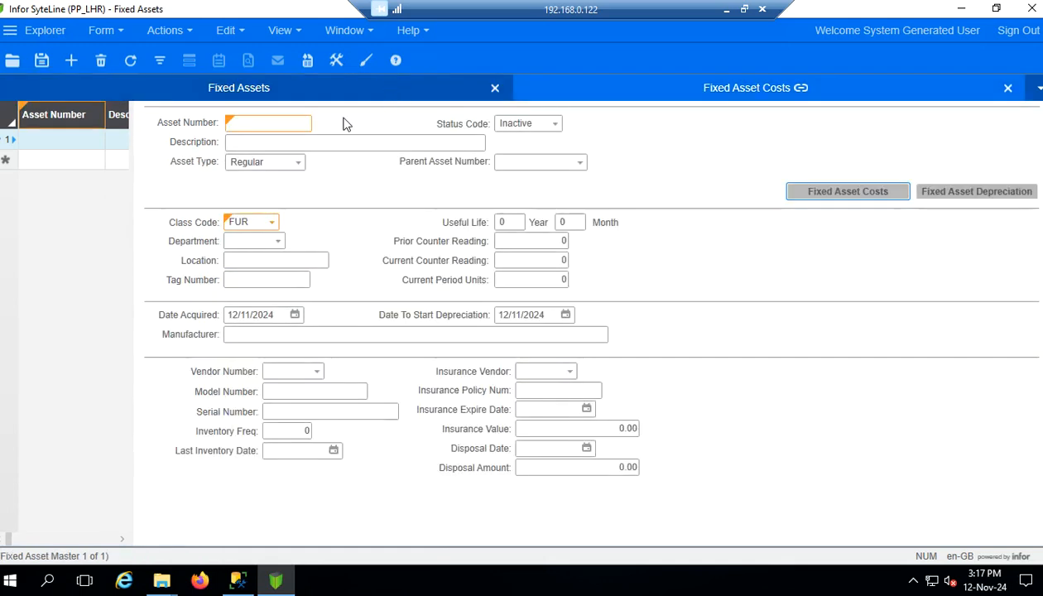
pyautogui.click(766, 90)
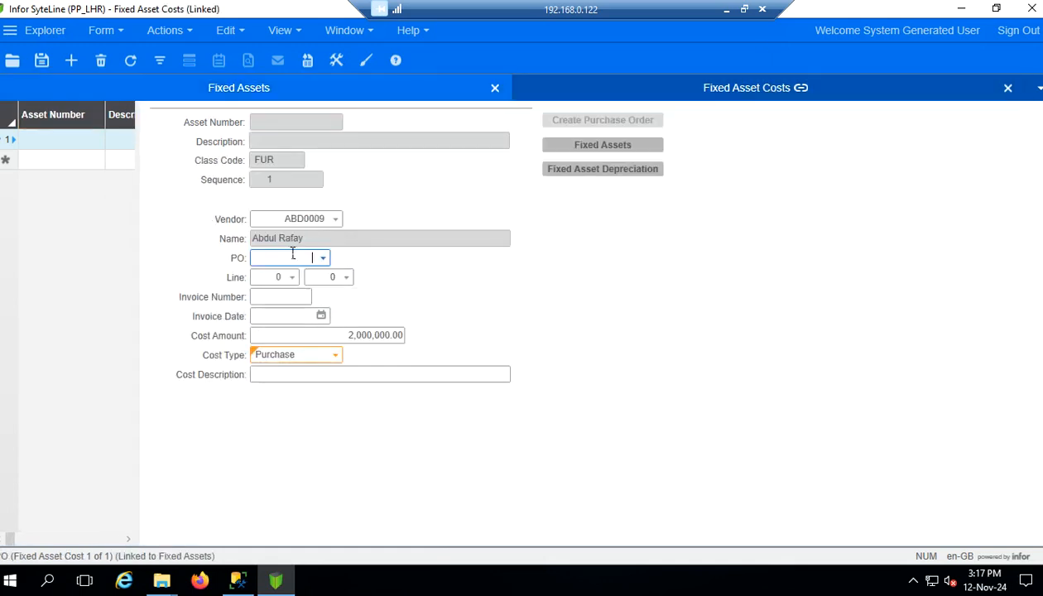
pyautogui.click(254, 93)
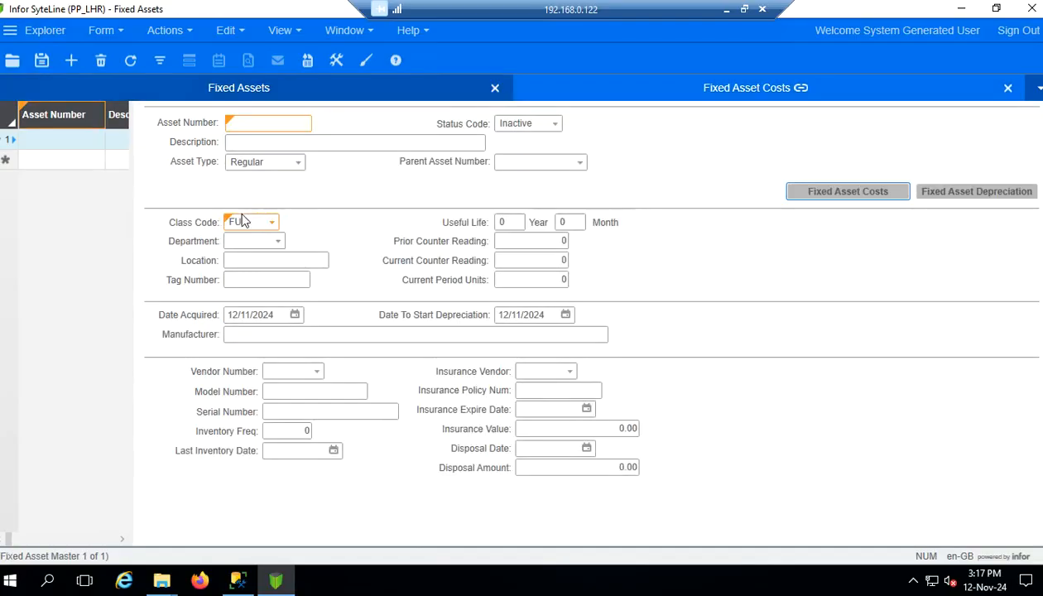
pyautogui.click(1012, 91)
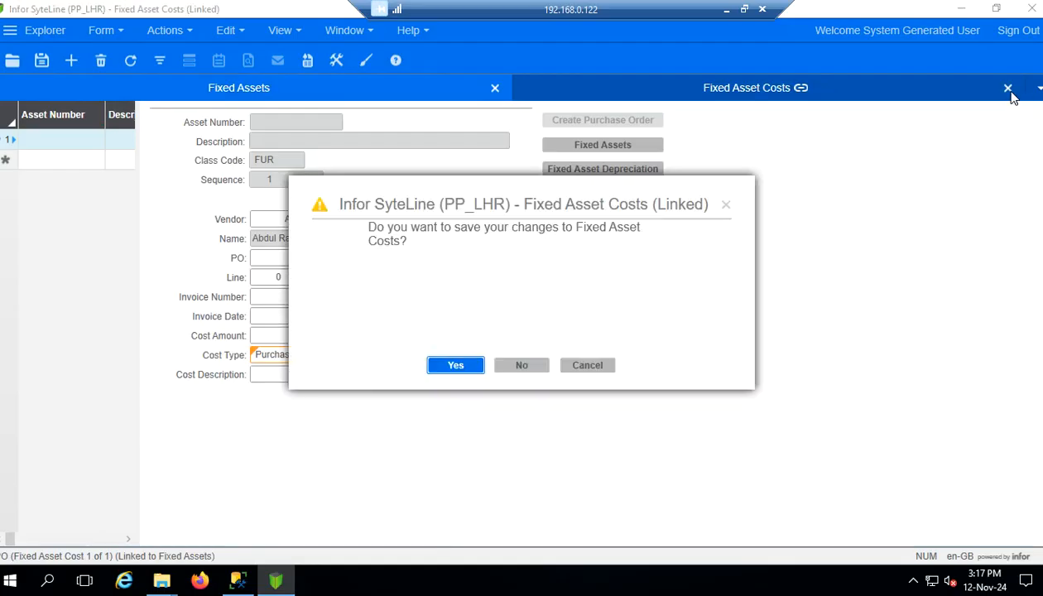
pyautogui.click(523, 366)
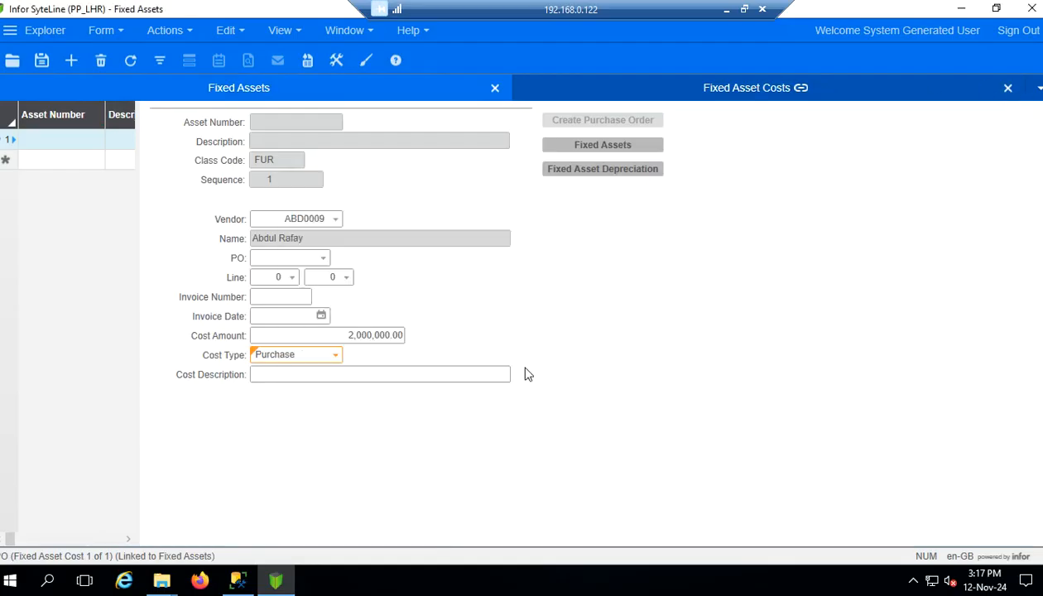
# Close the Fixed Assets form without saving and minimise the remote session to show Word
pyautogui.click(1009, 91)
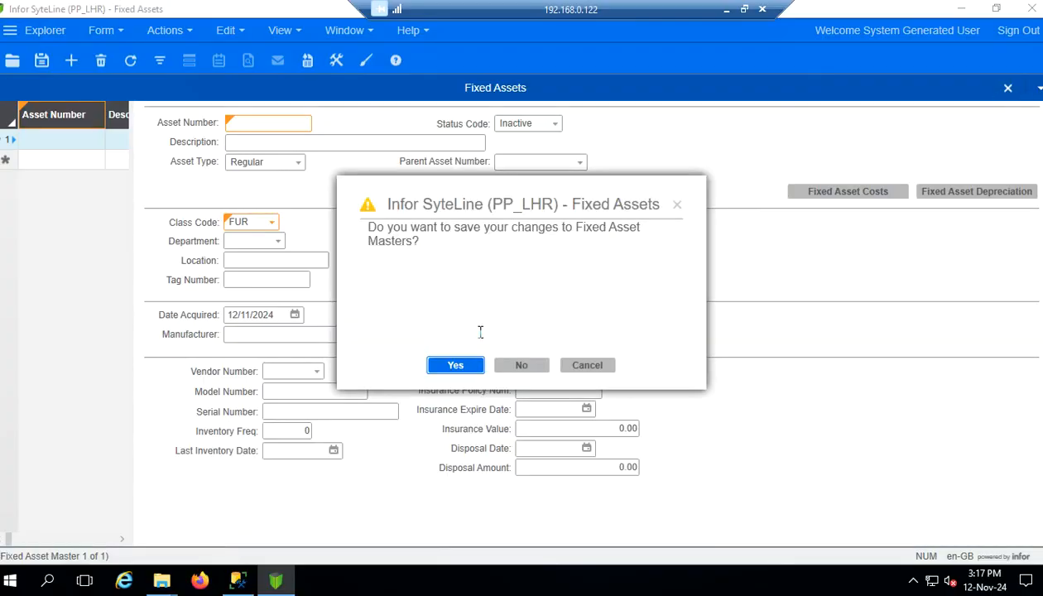
pyautogui.click(523, 367)
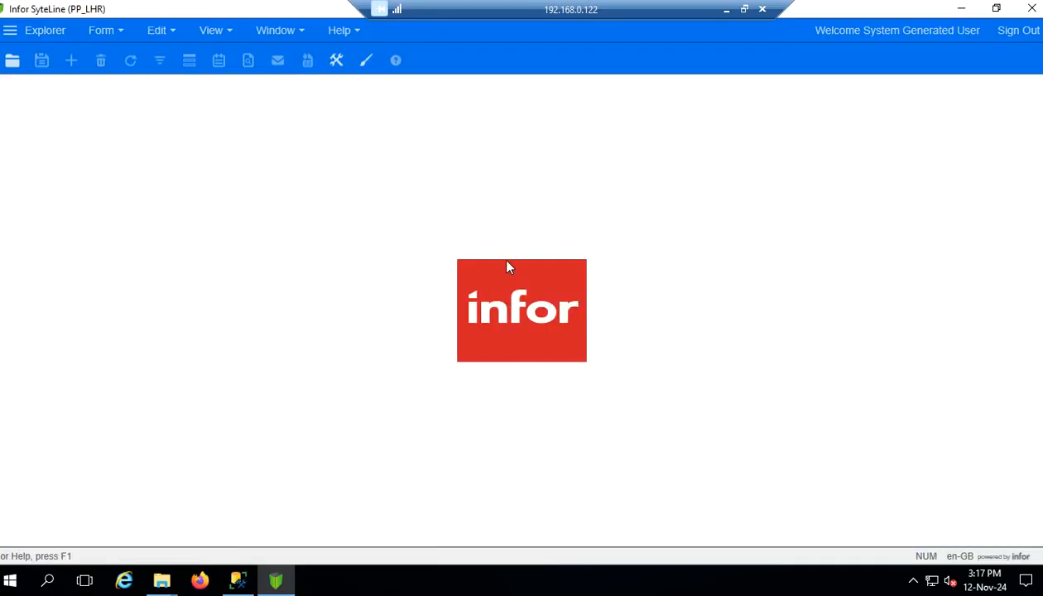
pyautogui.click(726, 9)
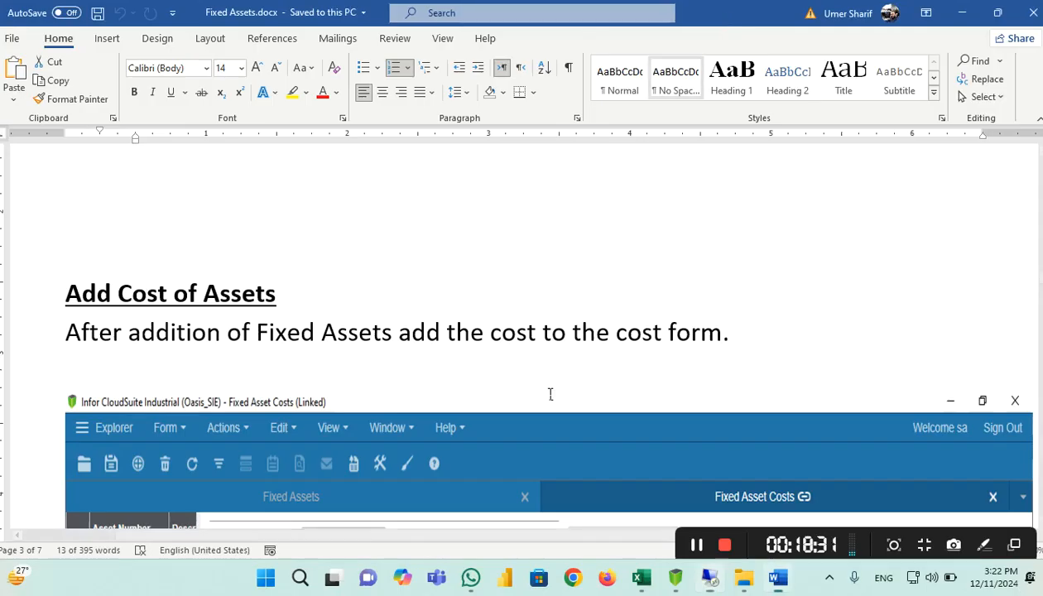
# Scroll the Word guide down to the Fixed Assets Depreciation section on page 4
pyautogui.scroll(-10, 511, 379)
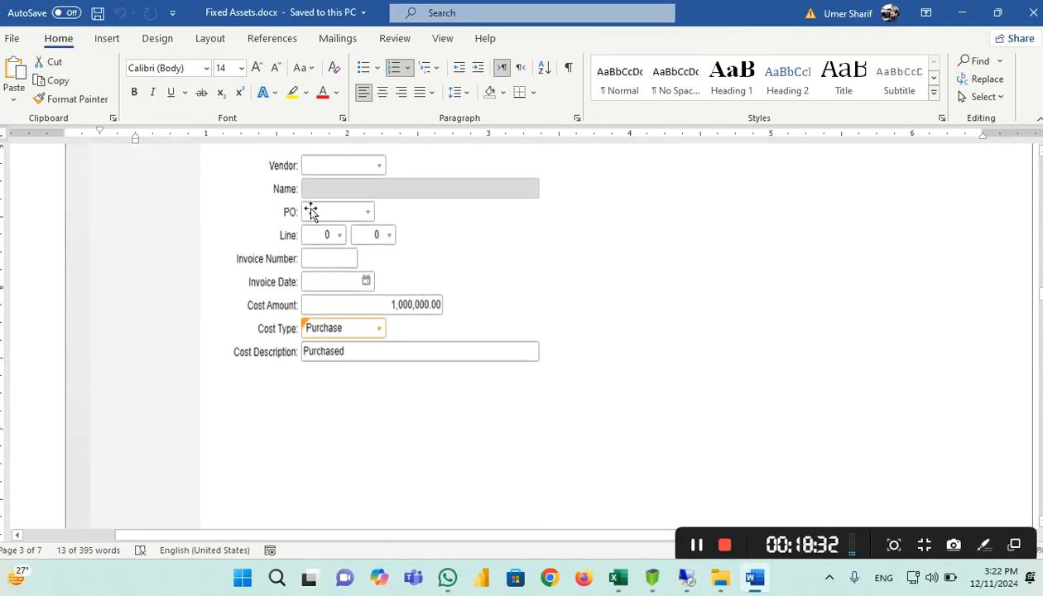
pyautogui.scroll(4, 440, 273)
pyautogui.scroll(1, 440, 273)
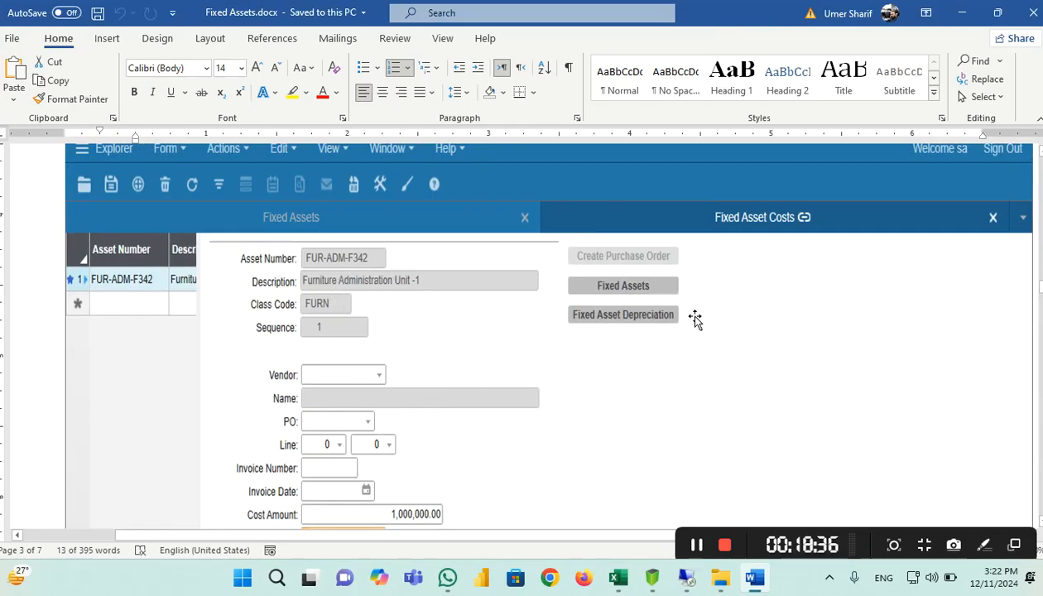
pyautogui.scroll(-3, 483, 373)
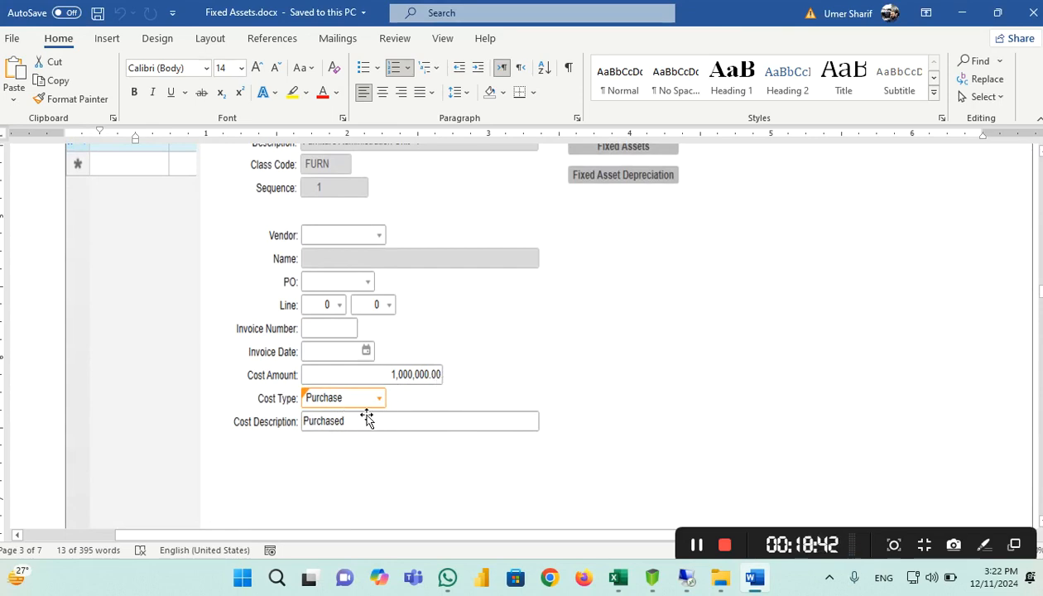
pyautogui.scroll(-3, 382, 427)
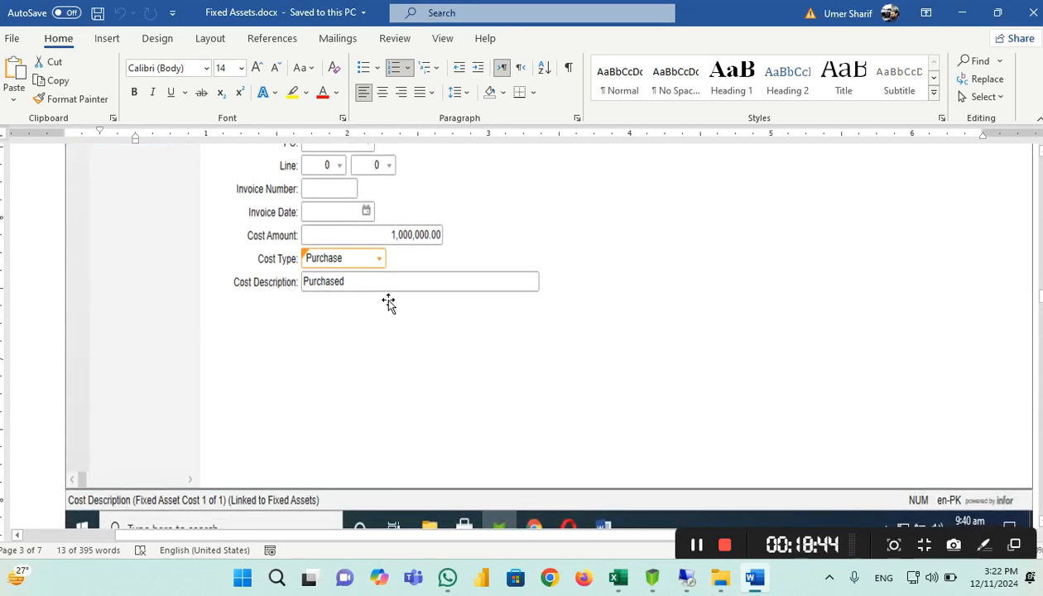
pyautogui.scroll(-6, 389, 301)
pyautogui.scroll(-10, 472, 293)
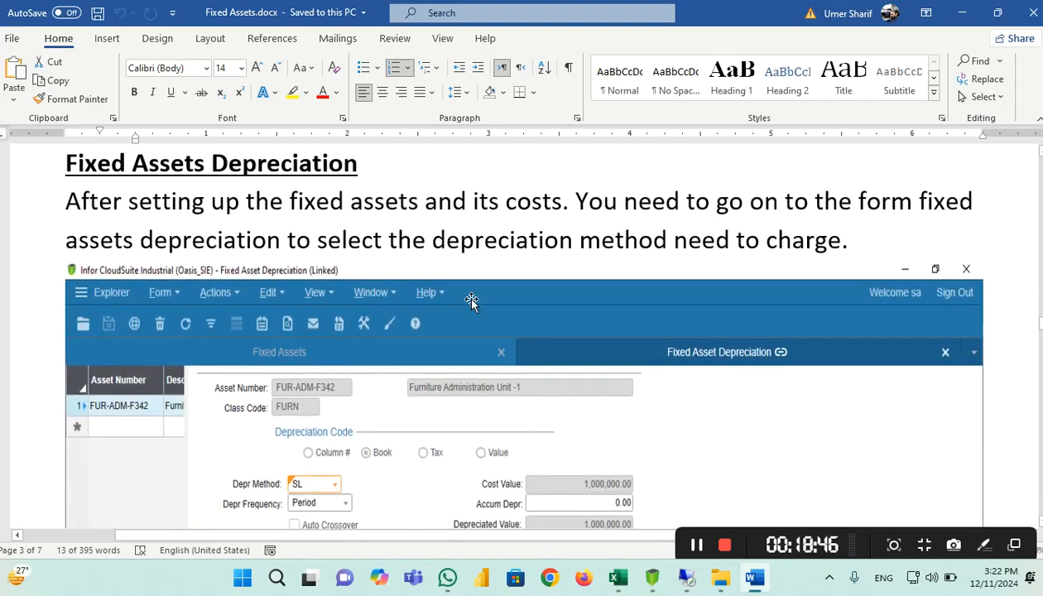
pyautogui.scroll(-5, 489, 298)
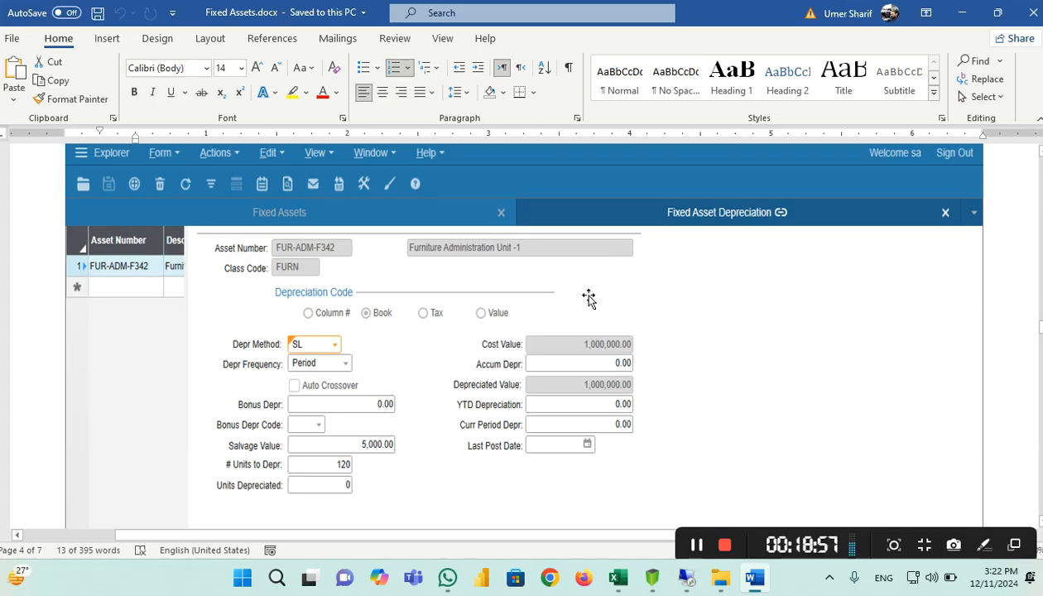
pyautogui.scroll(-1, 593, 296)
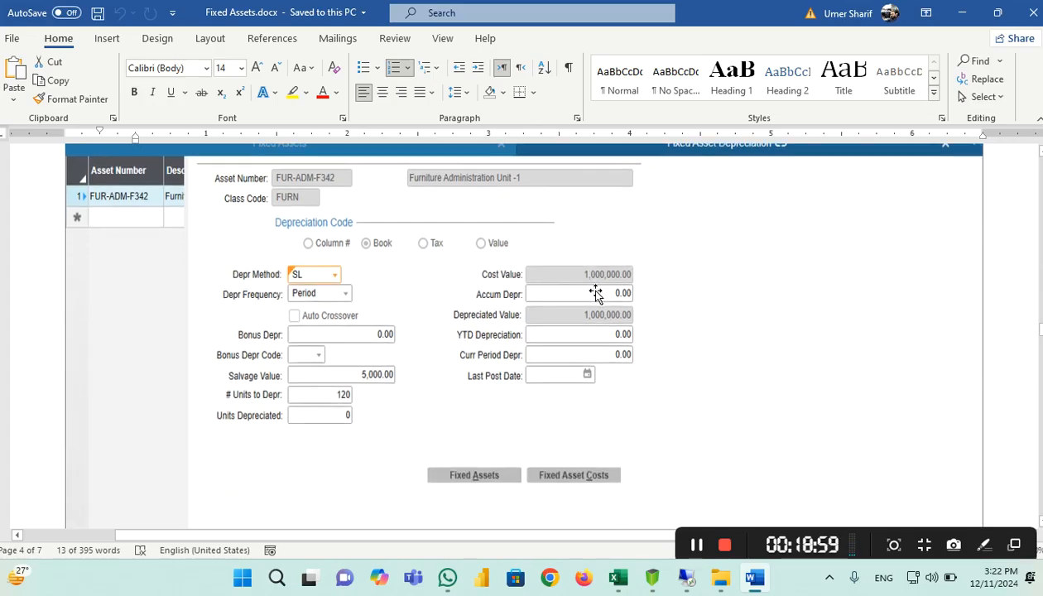
pyautogui.scroll(1, 596, 294)
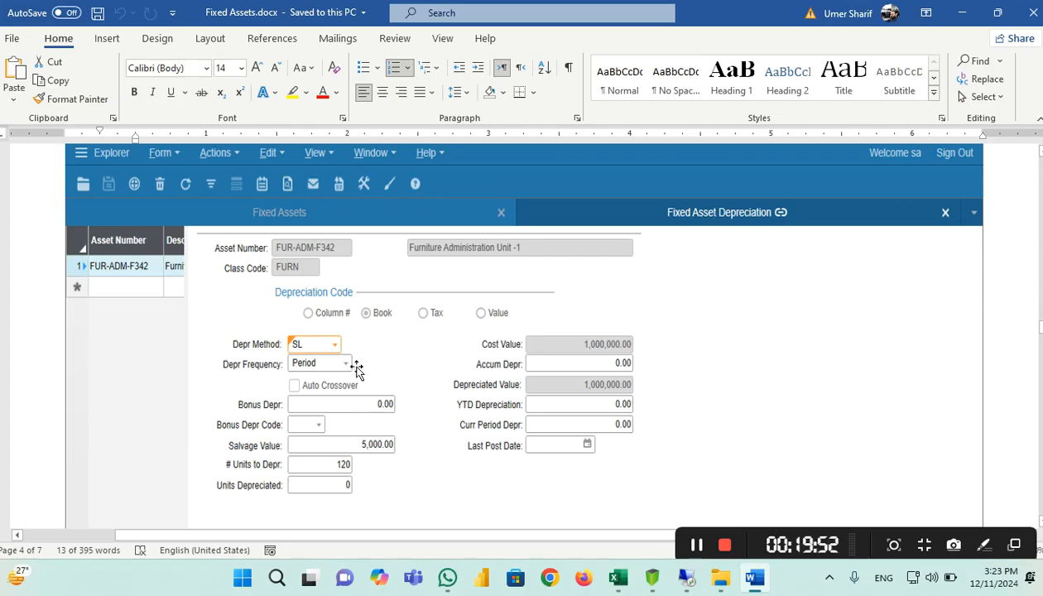
pyautogui.scroll(-2, 332, 331)
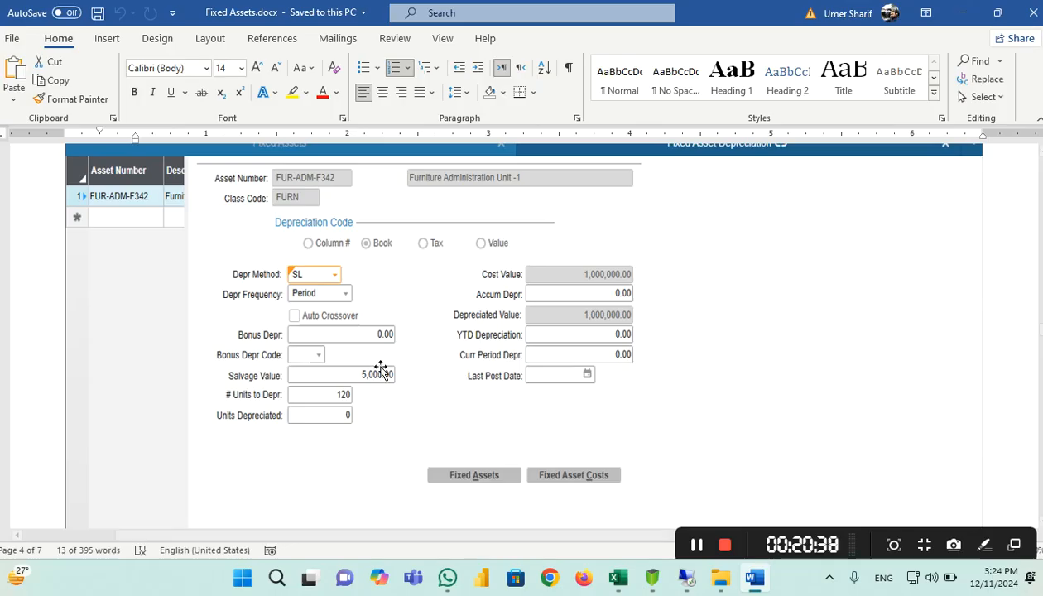
pyautogui.scroll(-3, 445, 340)
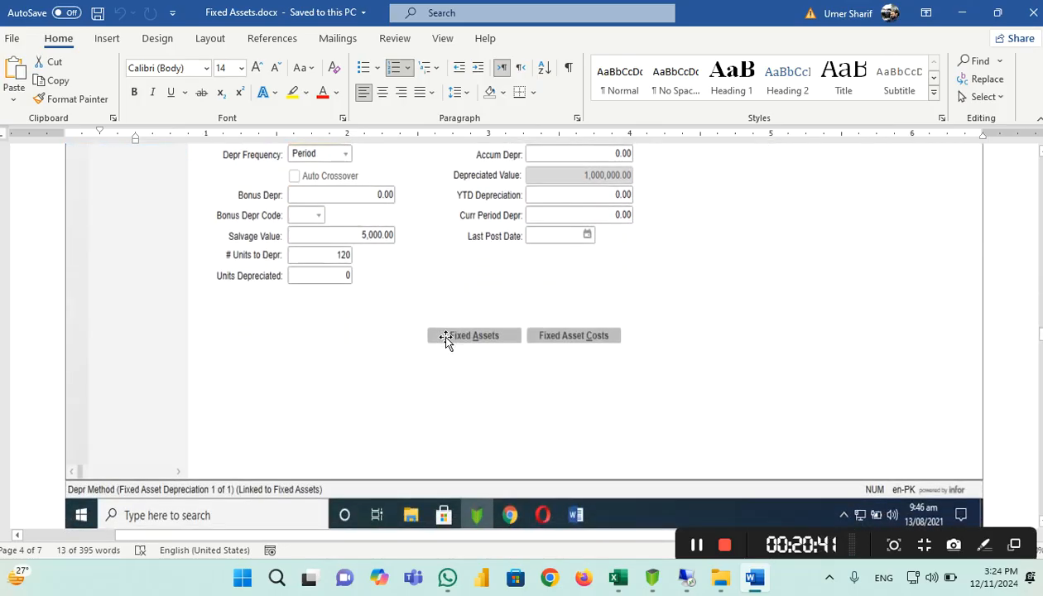
pyautogui.scroll(2, 445, 340)
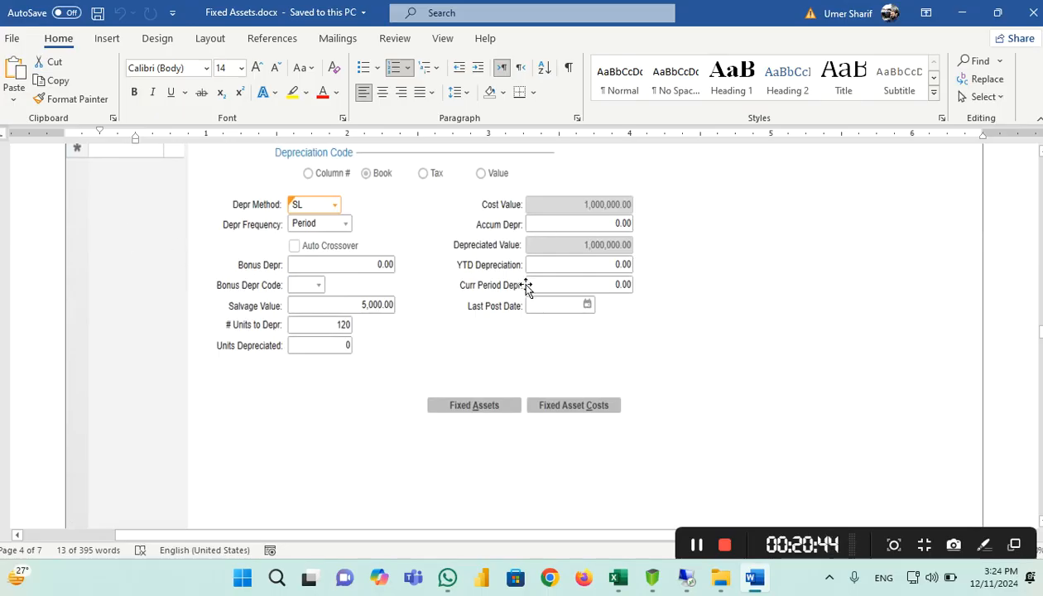
pyautogui.scroll(4, 356, 203)
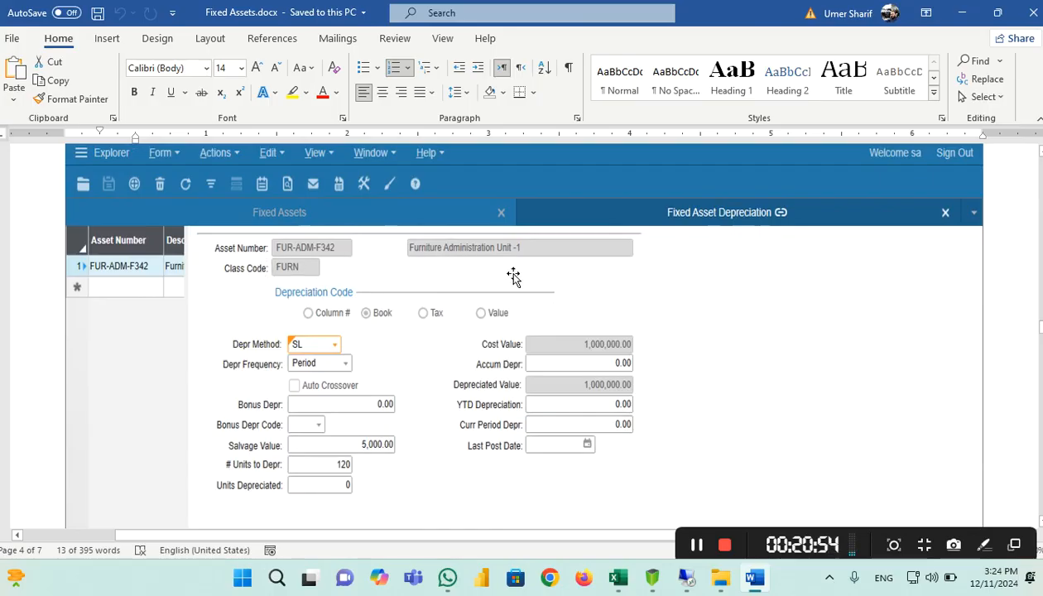
pyautogui.scroll(-2, 463, 269)
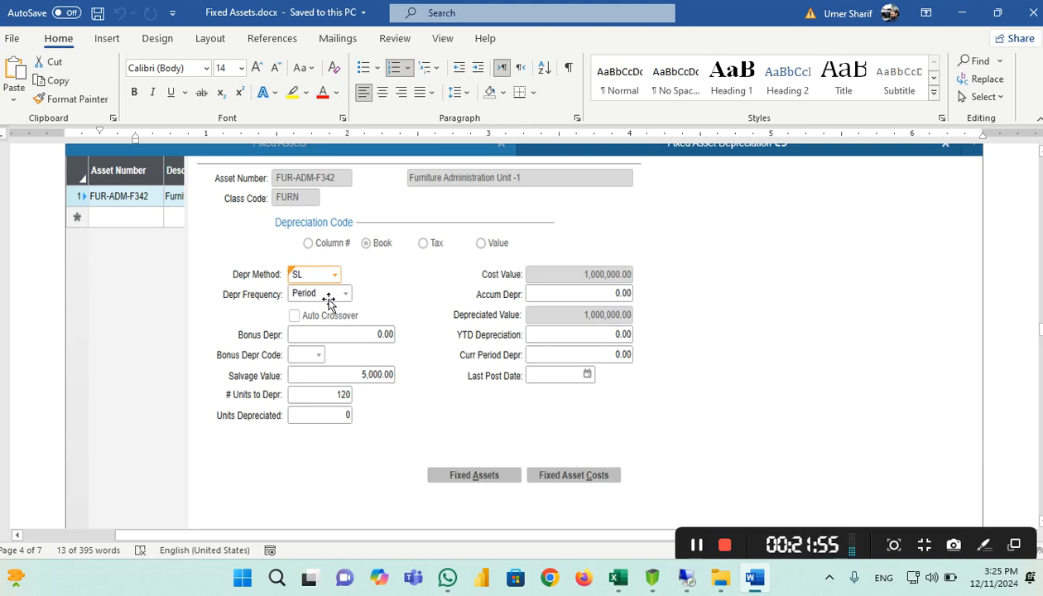
pyautogui.click(381, 387)
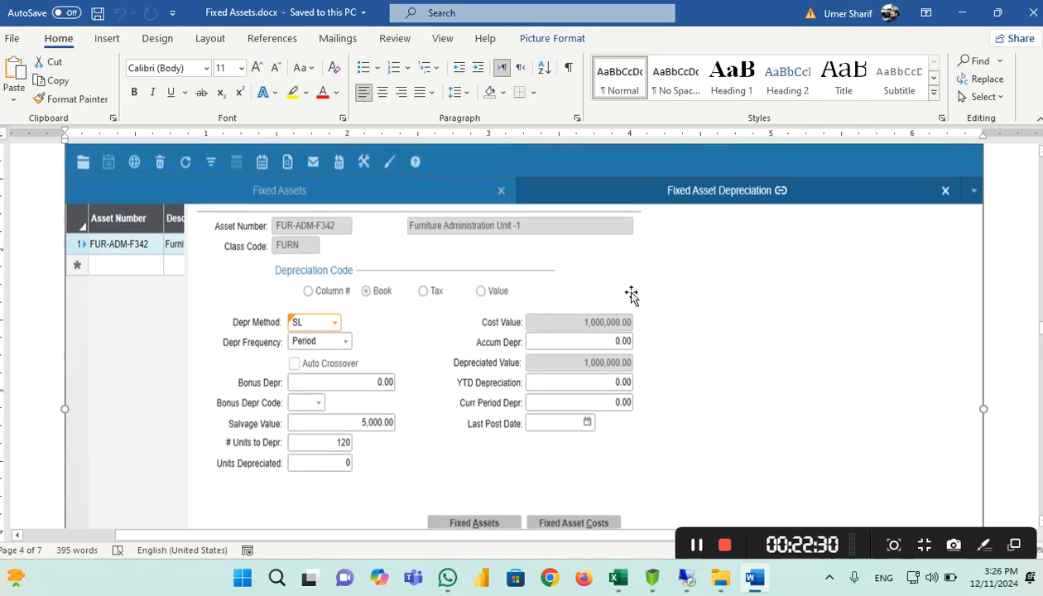
# Scroll the Word guide past the depreciation screenshot to the Generate Depreciation Calculation heading
pyautogui.scroll(2, 631, 294)
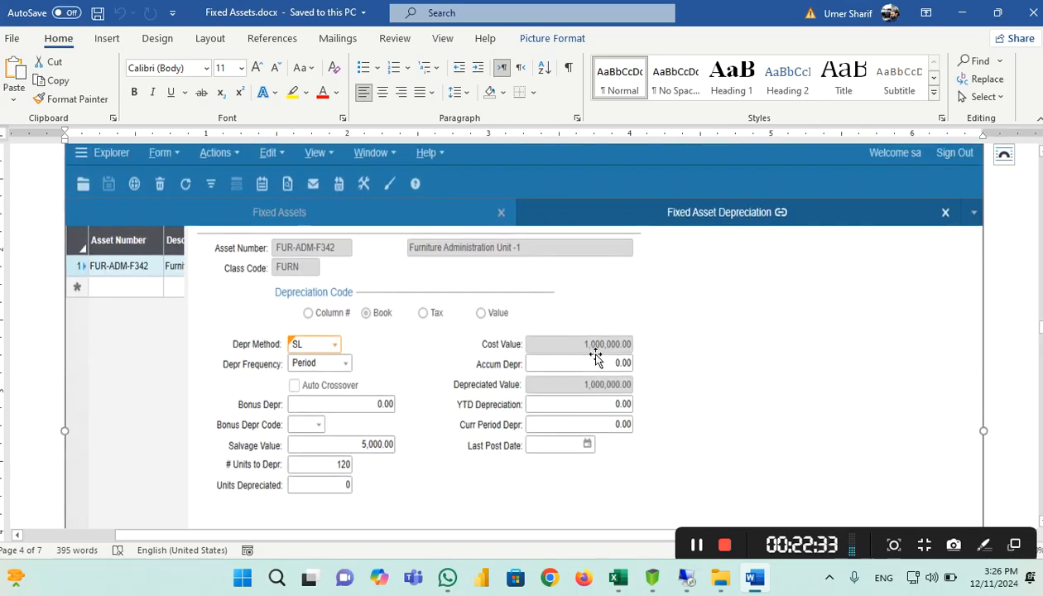
pyautogui.scroll(-6, 594, 331)
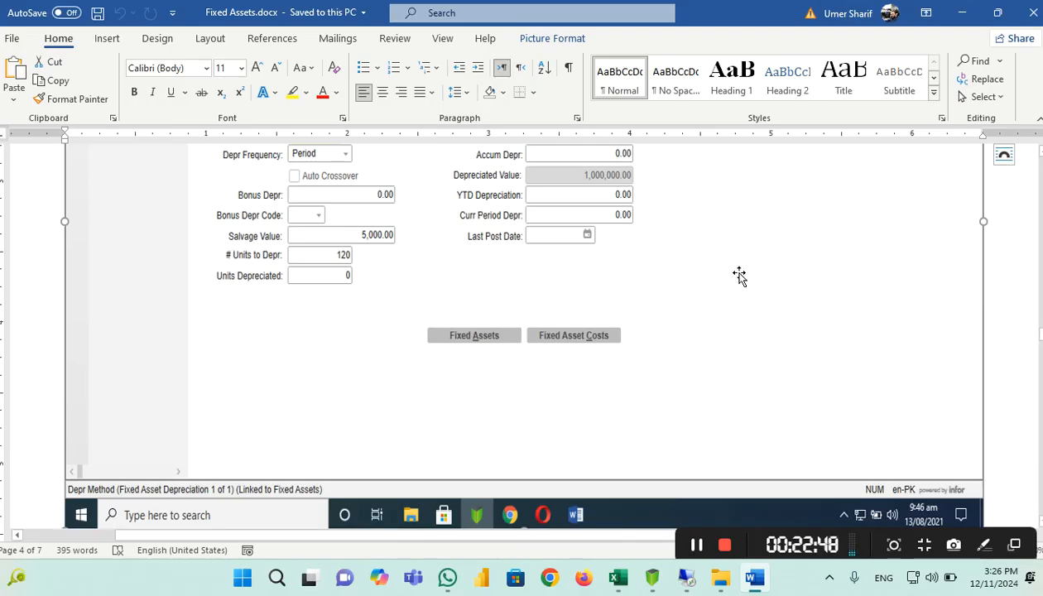
pyautogui.scroll(-2, 740, 277)
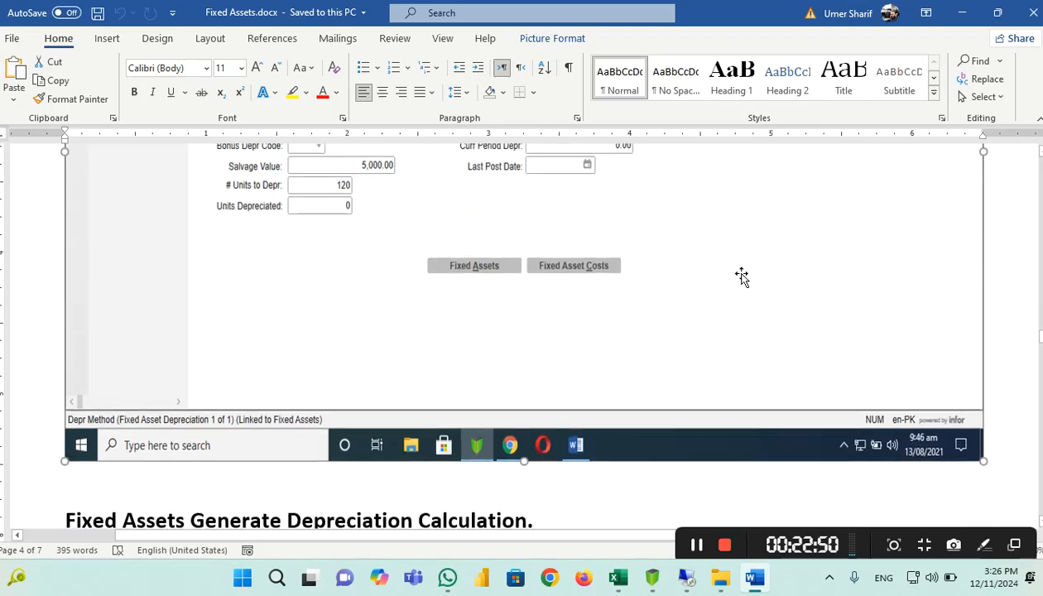
pyautogui.scroll(4, 742, 276)
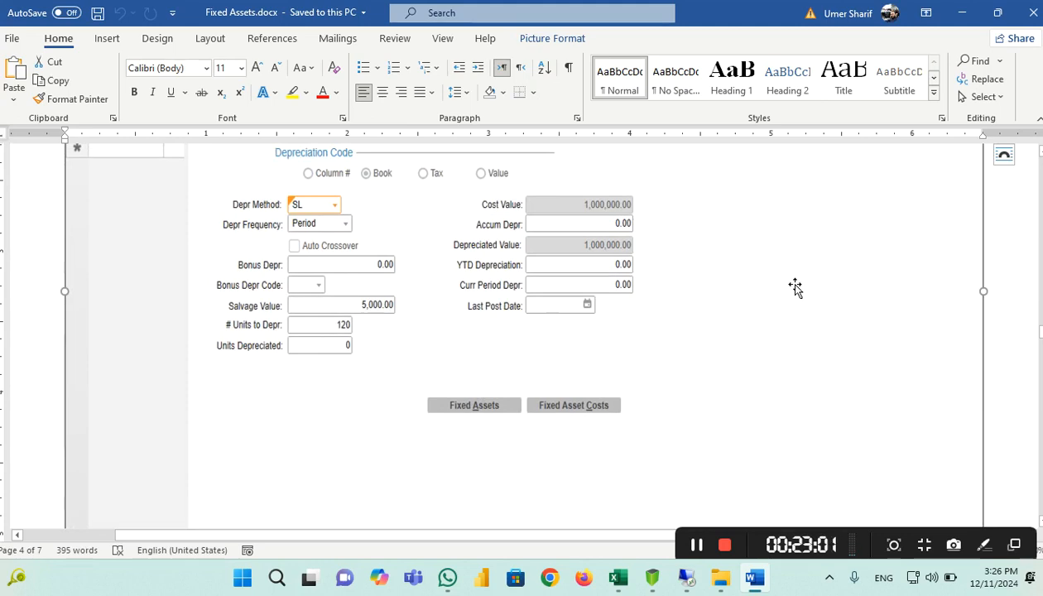
pyautogui.scroll(-5, 698, 240)
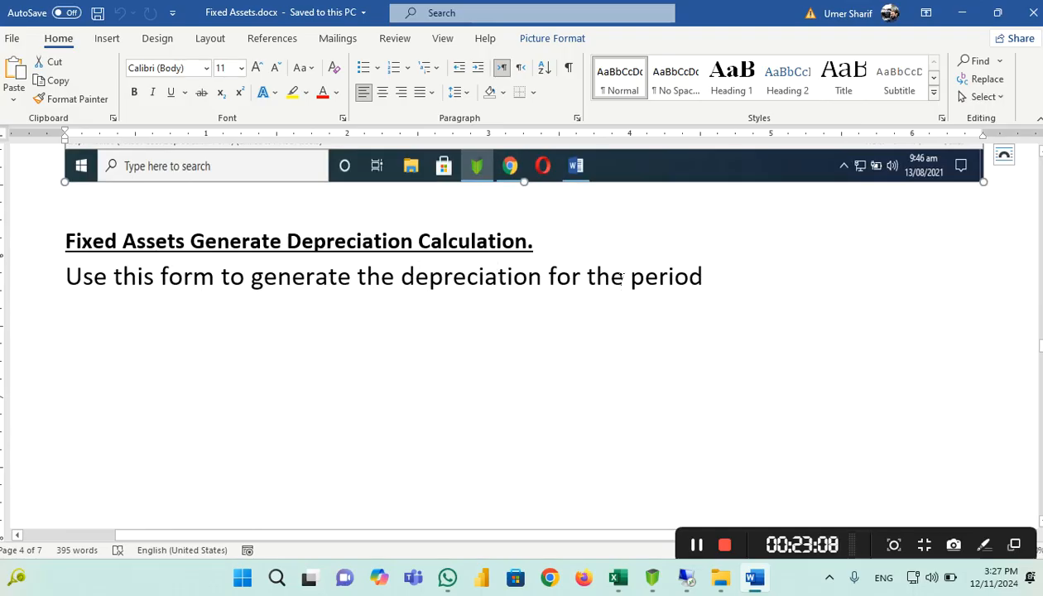
# Scroll up in the Word guide to review the earlier fixed asset sections
pyautogui.scroll(10, 596, 282)
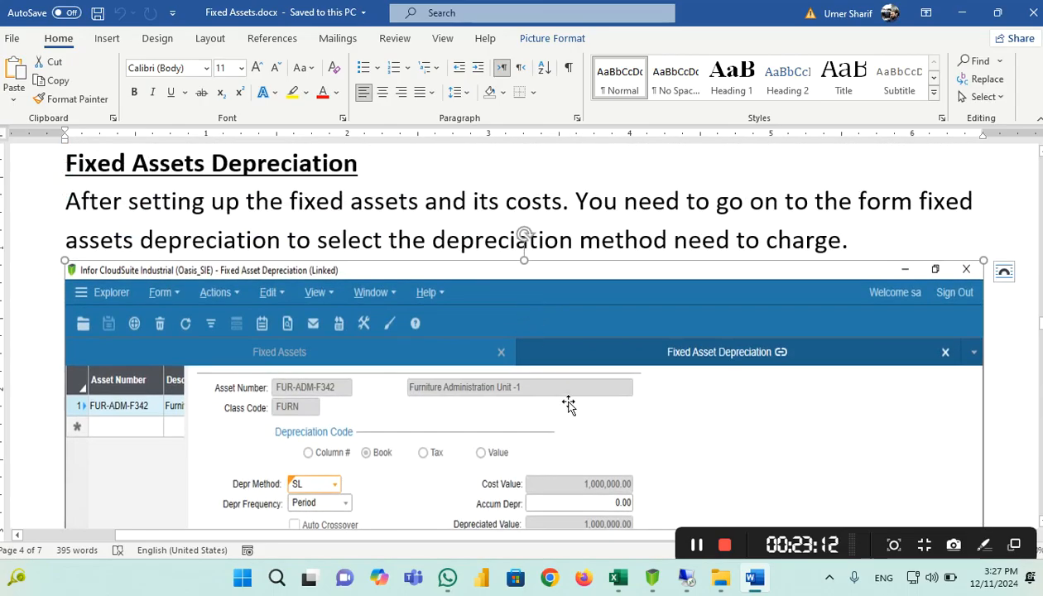
pyautogui.scroll(20, 386, 378)
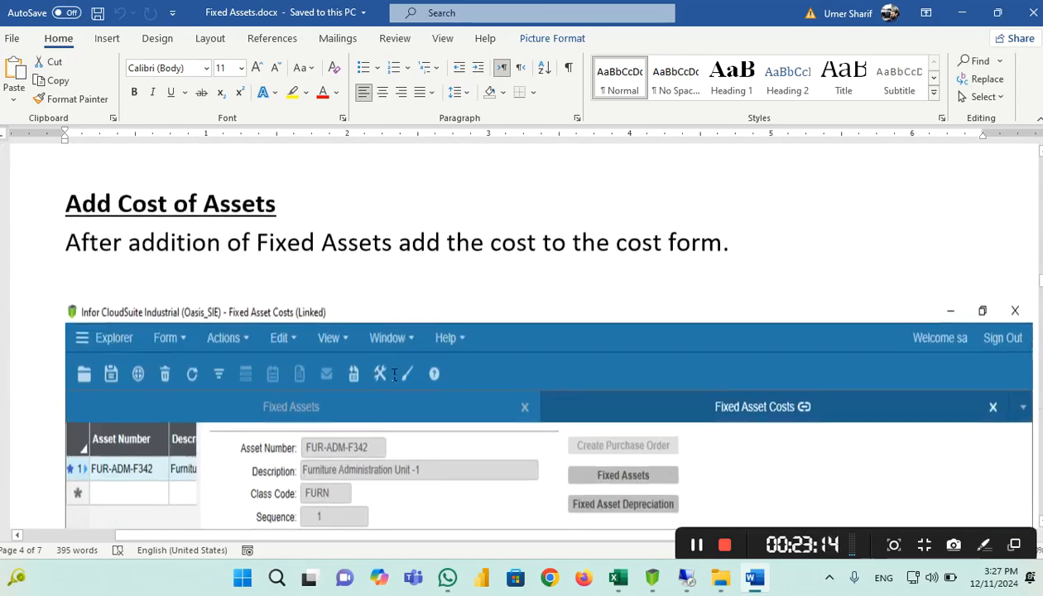
pyautogui.scroll(-3, 394, 378)
pyautogui.scroll(3, 463, 347)
pyautogui.scroll(-5, 550, 322)
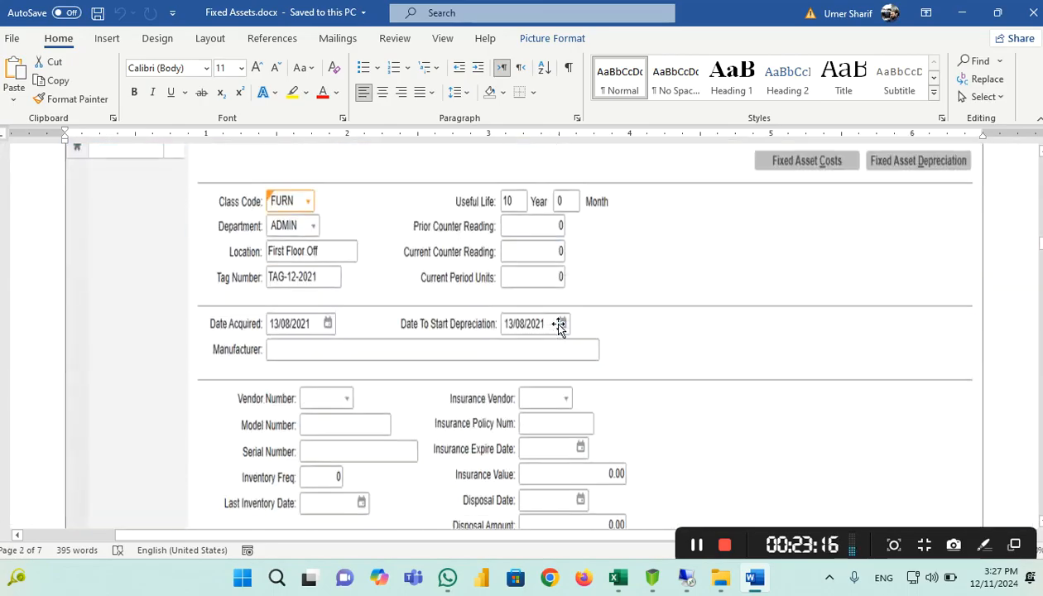
pyautogui.scroll(15, 546, 298)
pyautogui.scroll(-6, 547, 314)
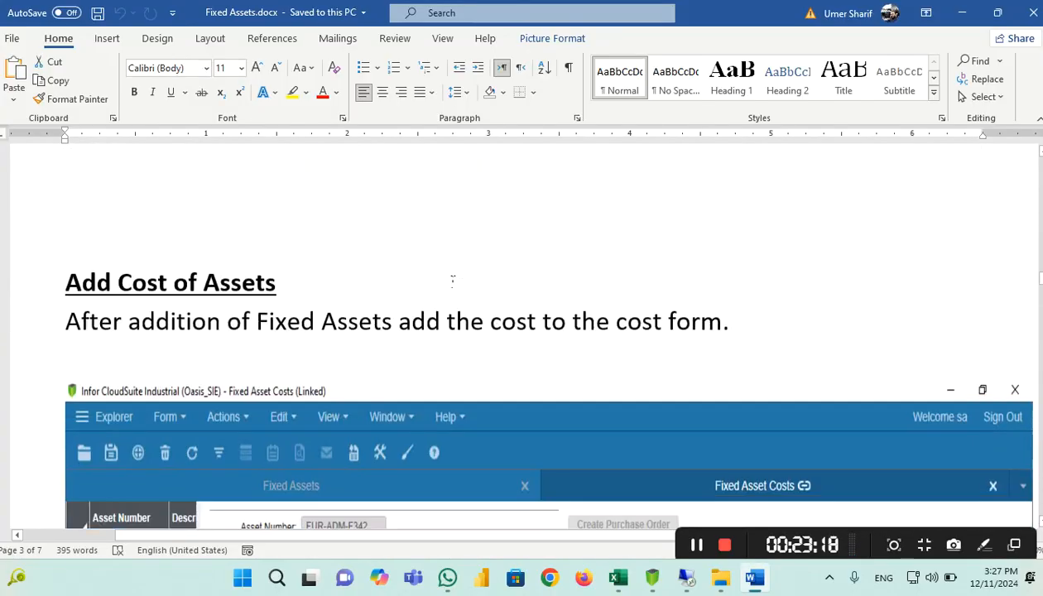
# Scroll down to the page 5 screenshot of the Generate Depreciation Calculation form
pyautogui.scroll(-3, 555, 286)
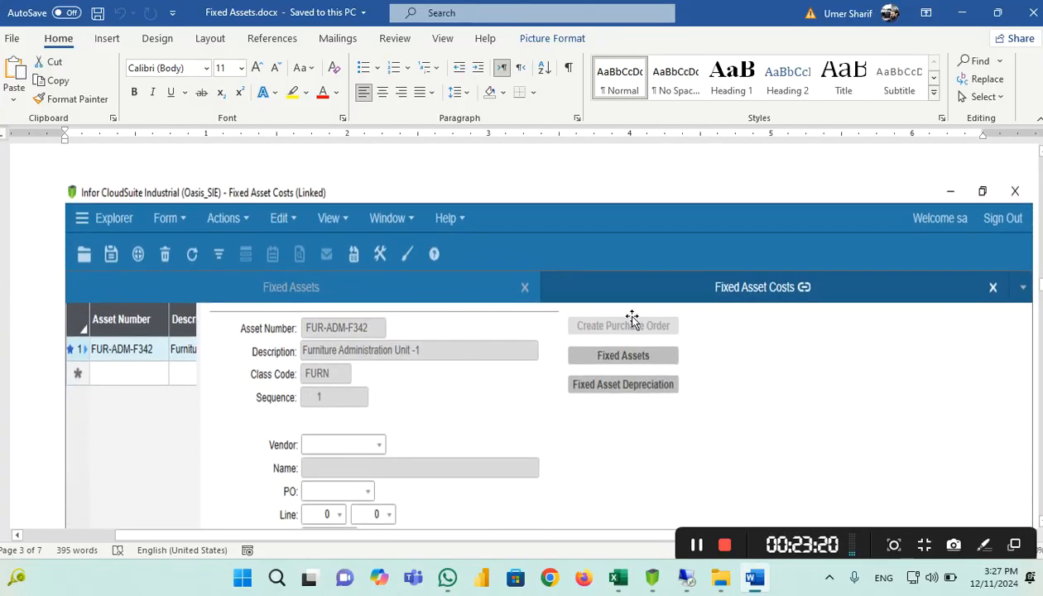
pyautogui.scroll(-9, 621, 315)
pyautogui.scroll(-2, 613, 309)
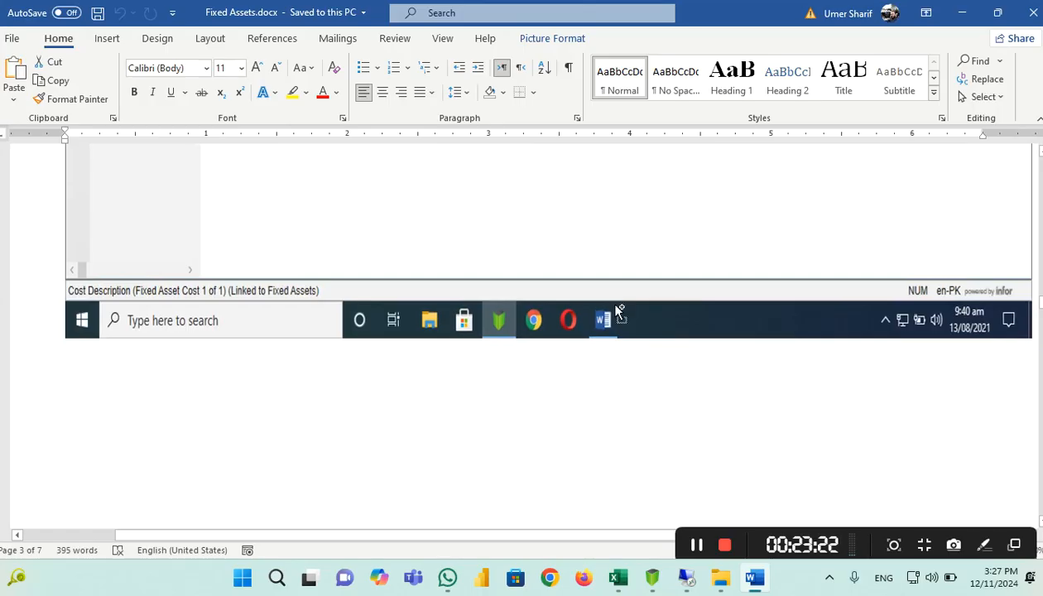
pyautogui.scroll(-1, 609, 302)
pyautogui.scroll(-6, 613, 308)
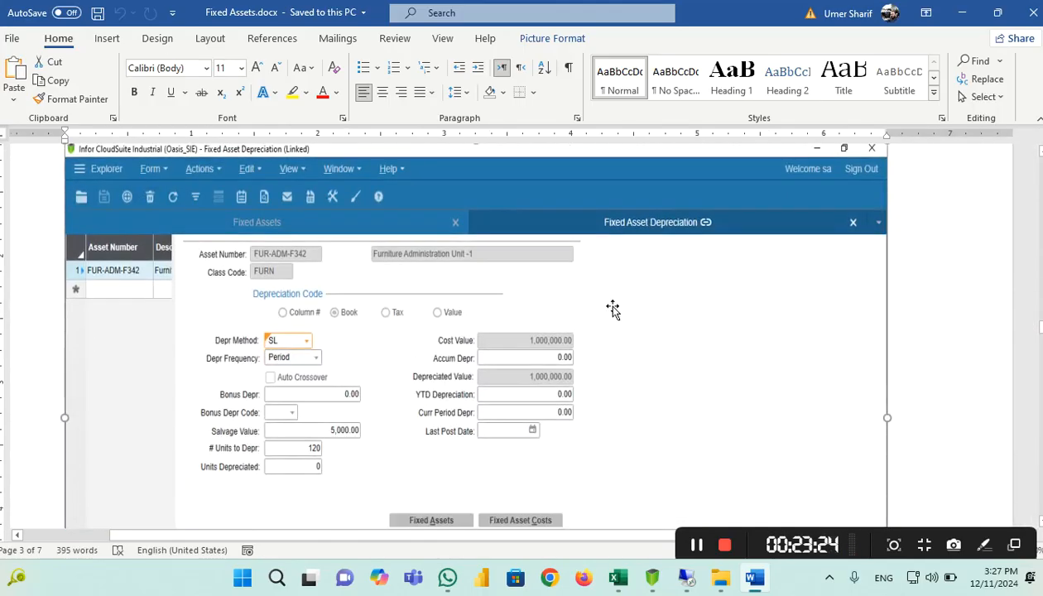
pyautogui.click(613, 309)
pyautogui.scroll(-6, 612, 309)
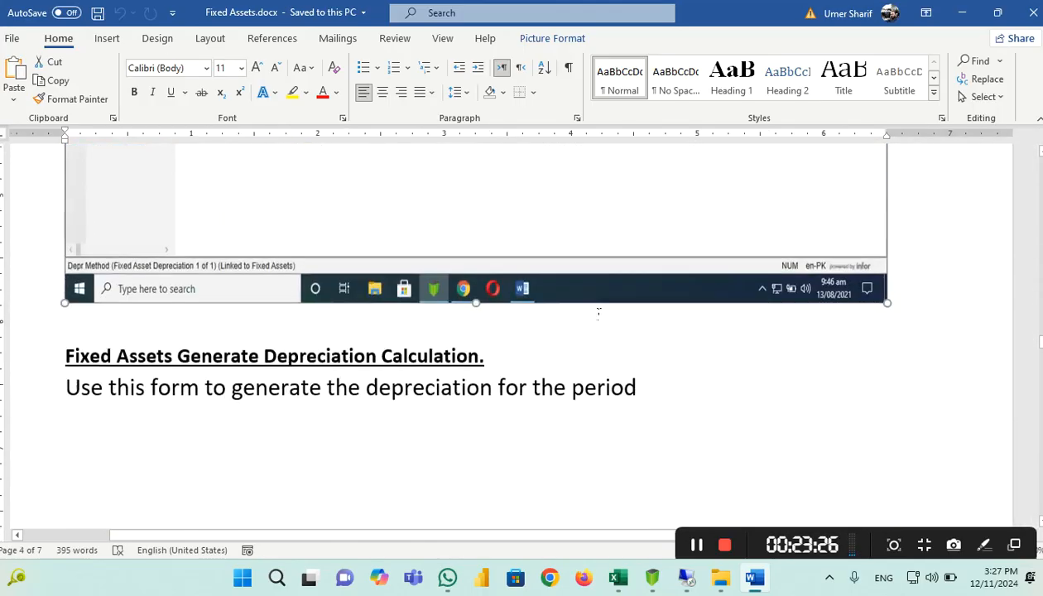
pyautogui.scroll(-6, 598, 311)
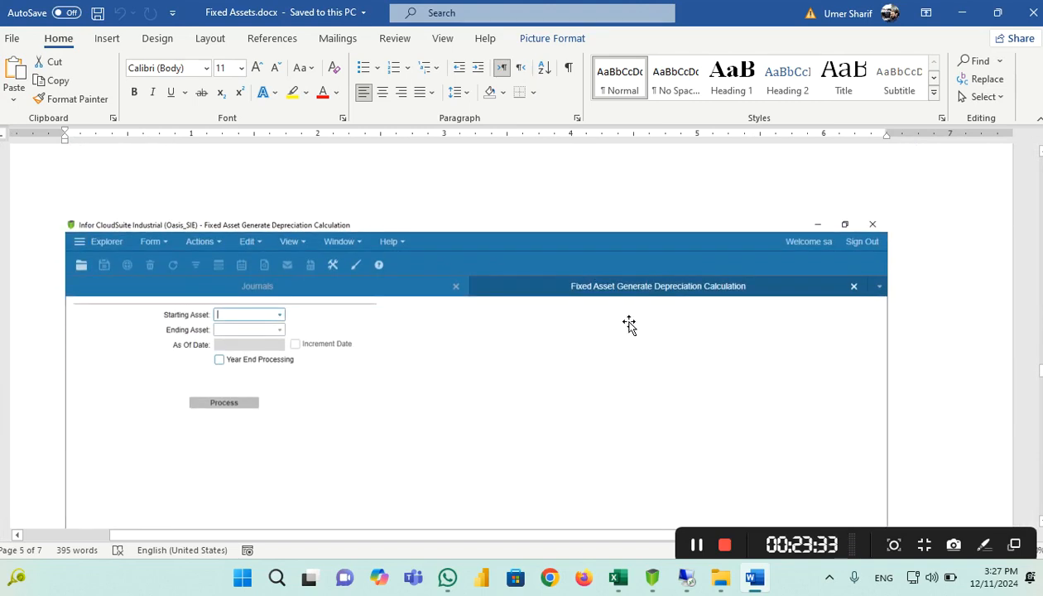
pyautogui.scroll(-3, 634, 313)
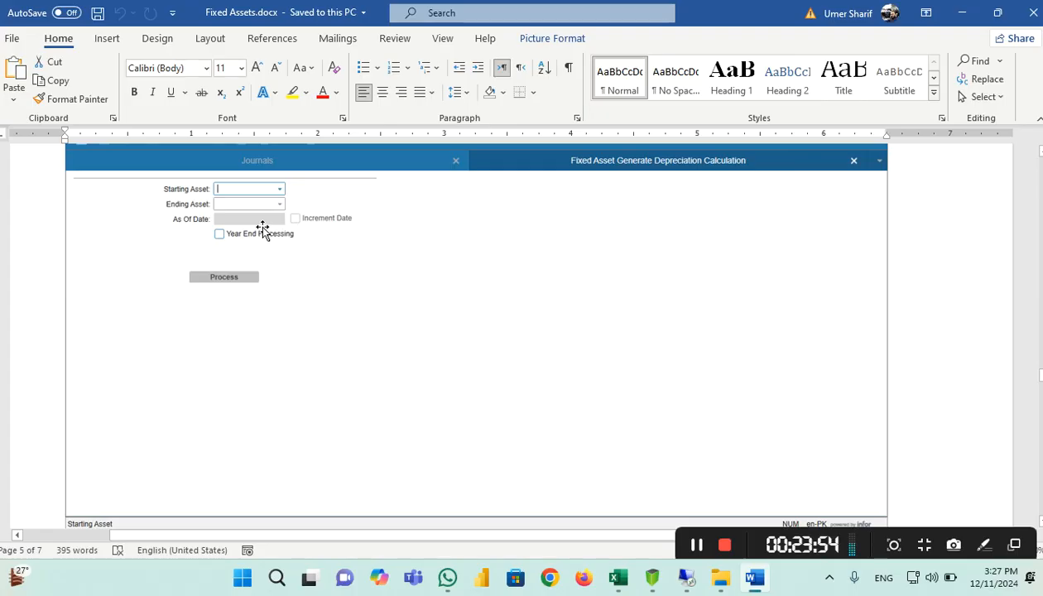
# Open Fixed Asset Generate Depreciation Calculation via Form > Open, filtering form names on 'Fixed assets gene'
pyautogui.click(686, 577)
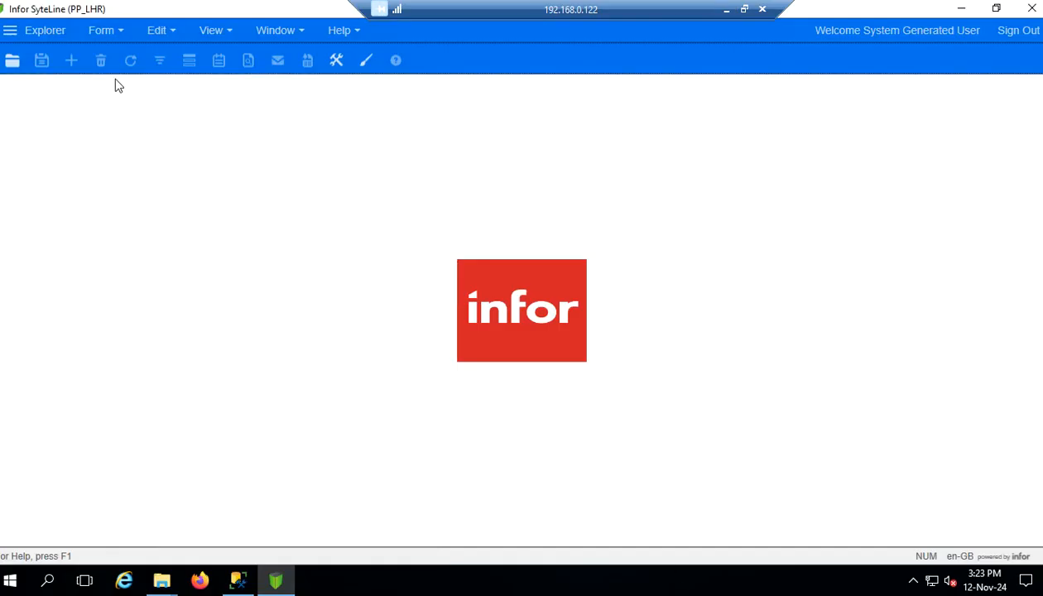
pyautogui.click(116, 35)
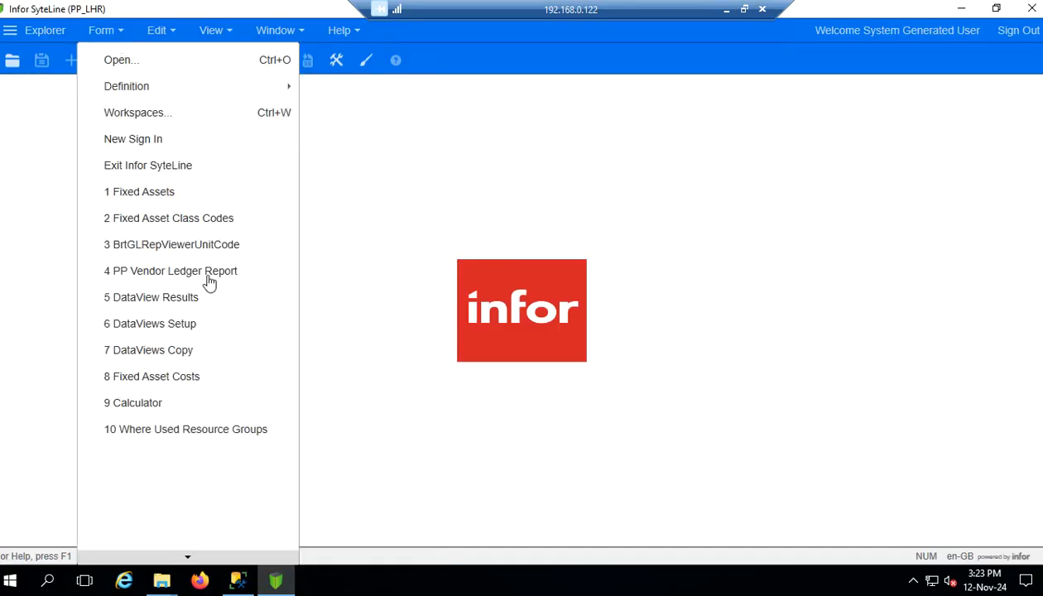
pyautogui.click(121, 60)
pyautogui.click(442, 414)
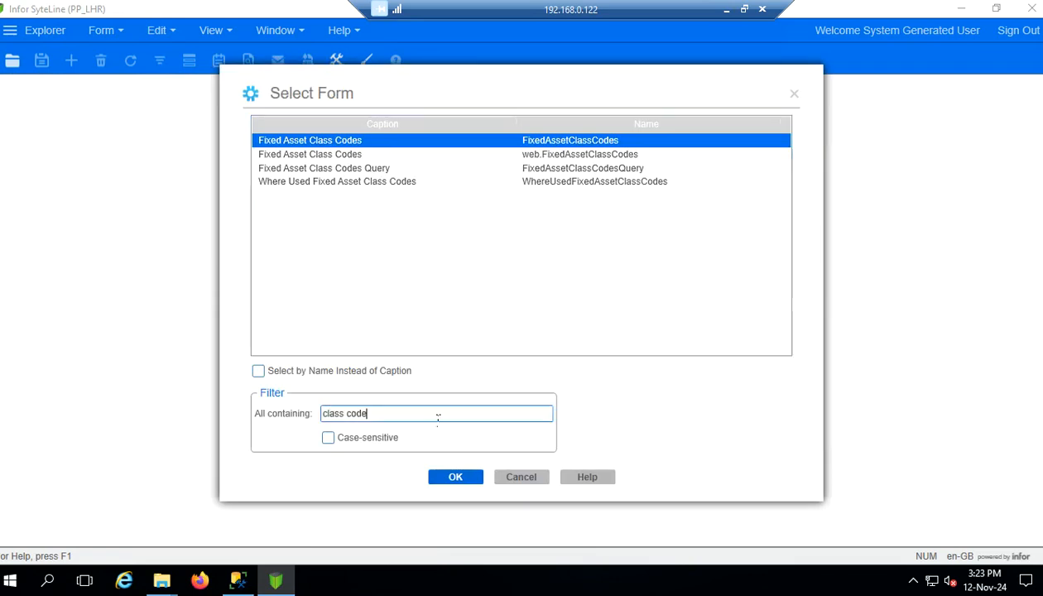
pyautogui.moveTo(438, 414); pyautogui.dragTo(200, 412)
pyautogui.write('Calculat')
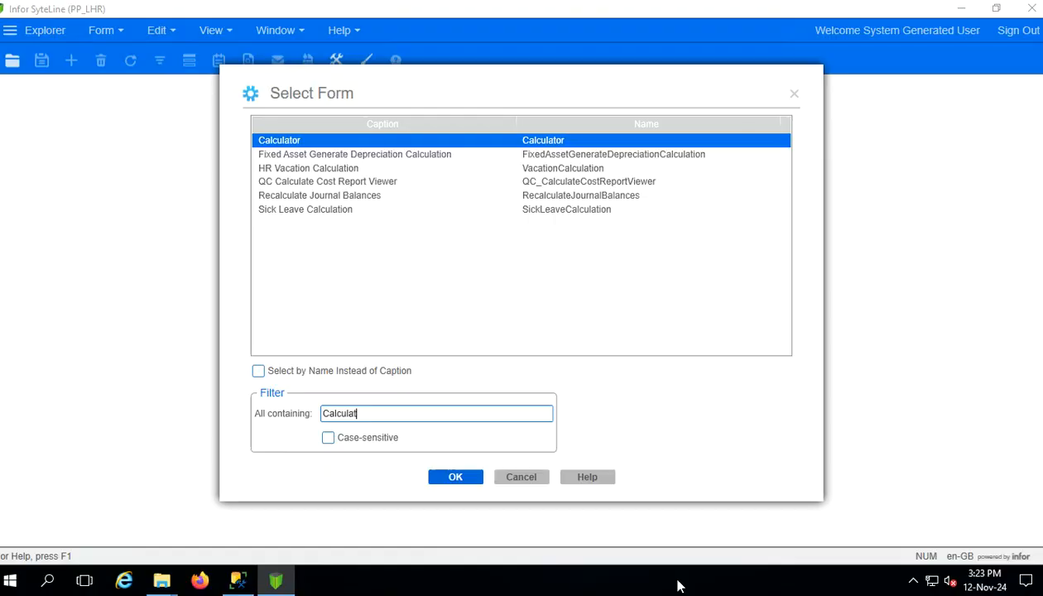
pyautogui.moveTo(432, 420); pyautogui.dragTo(179, 384)
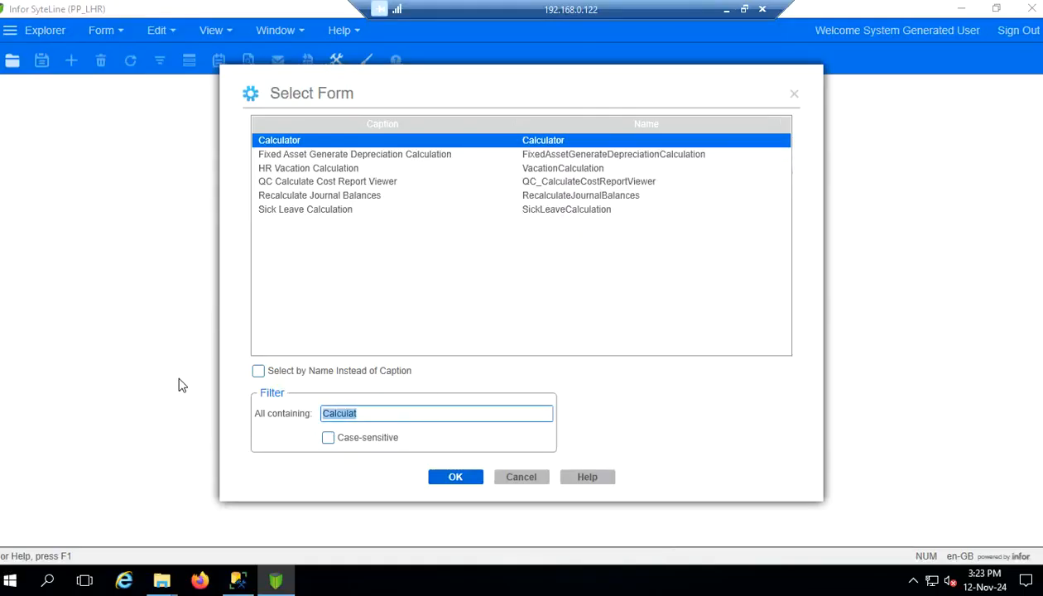
pyautogui.write('Fixed assets gen')
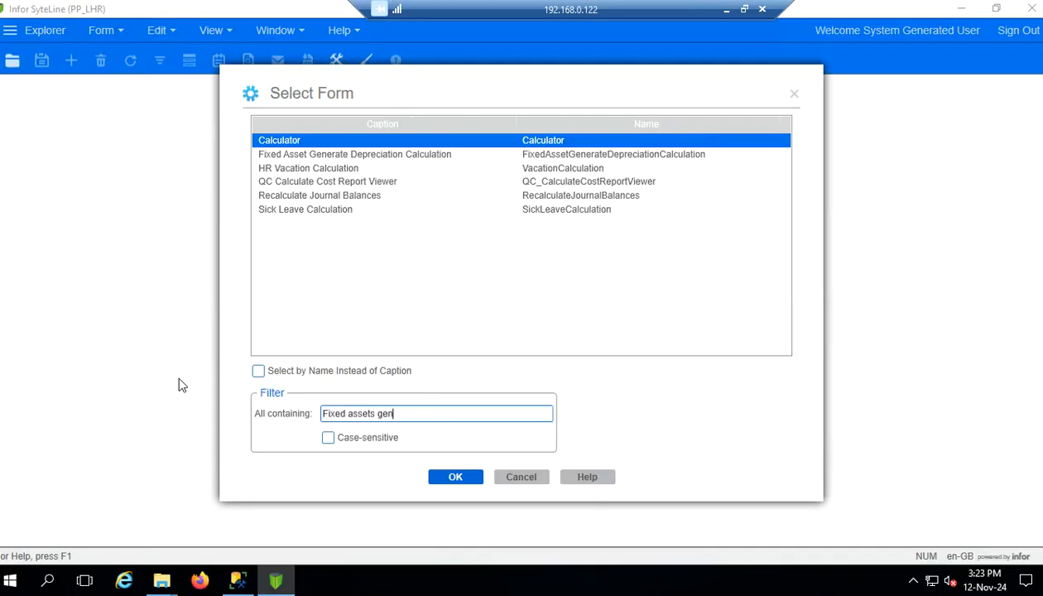
pyautogui.write('er')
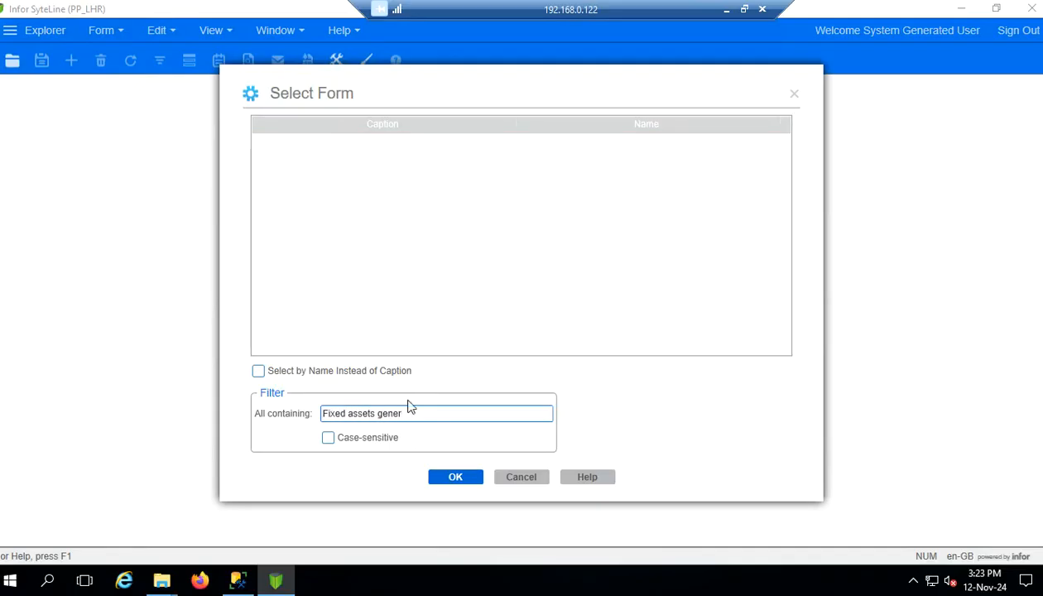
pyautogui.press('BackSpace')
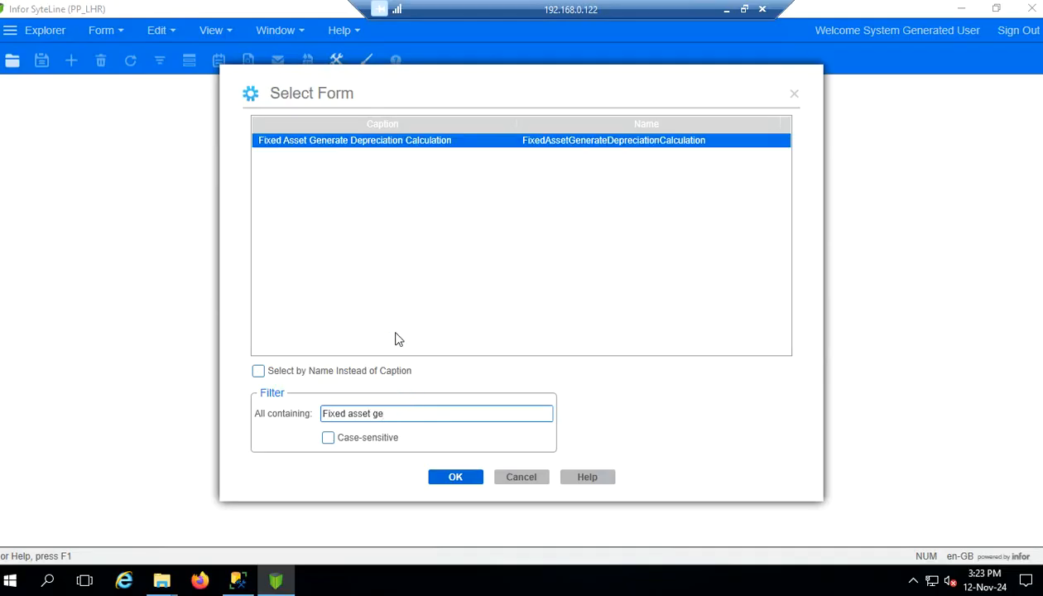
pyautogui.doubleClick(328, 145)
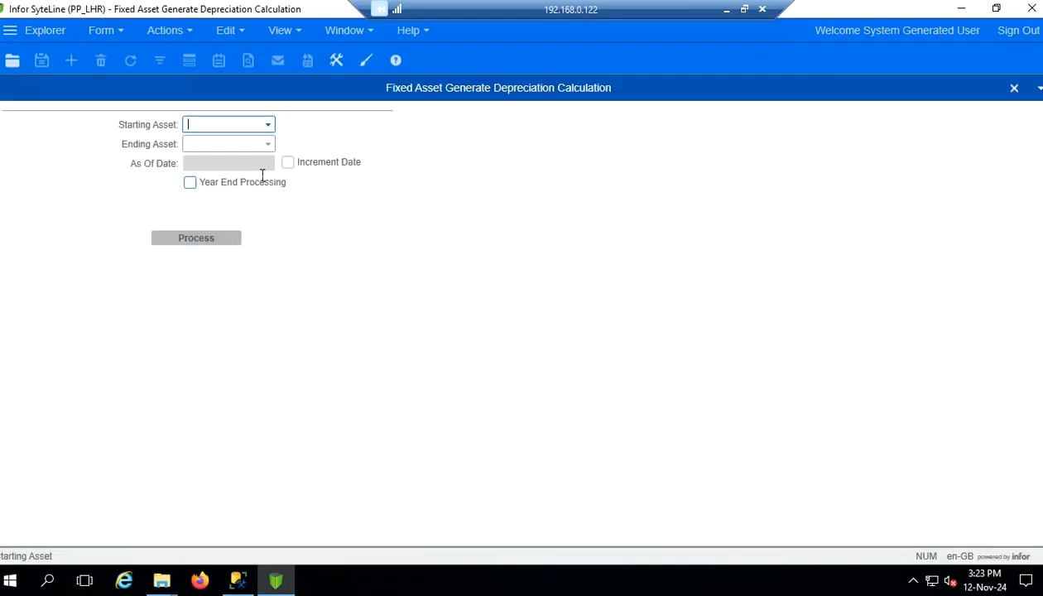
# Confirm the Starting Asset and Ending Asset lists offer no assets yet, leaving the Form menu unused
pyautogui.click(267, 125)
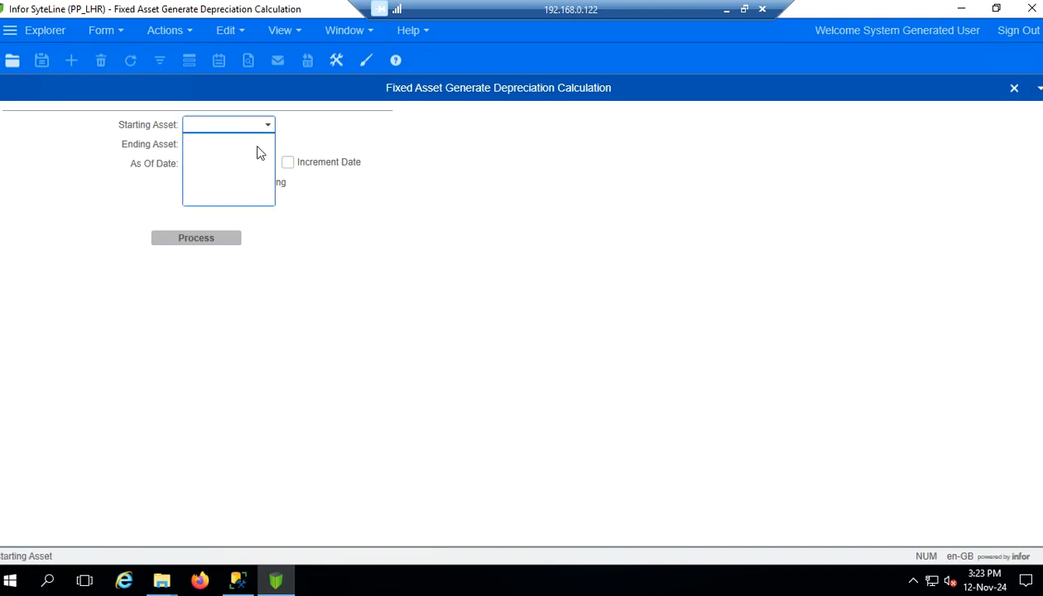
pyautogui.click(323, 192)
pyautogui.click(268, 145)
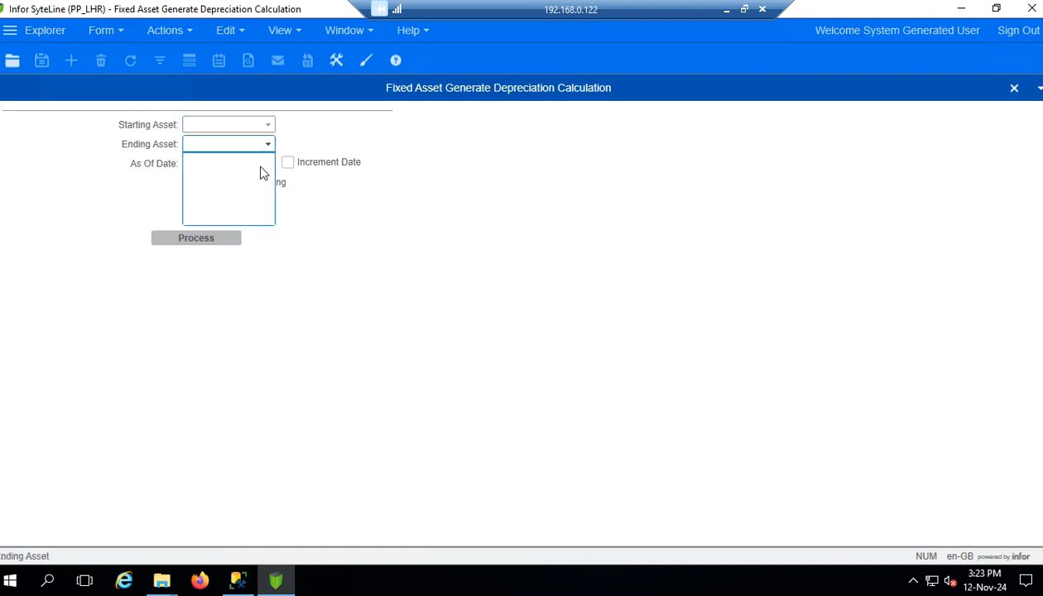
pyautogui.click(324, 208)
pyautogui.click(147, 174)
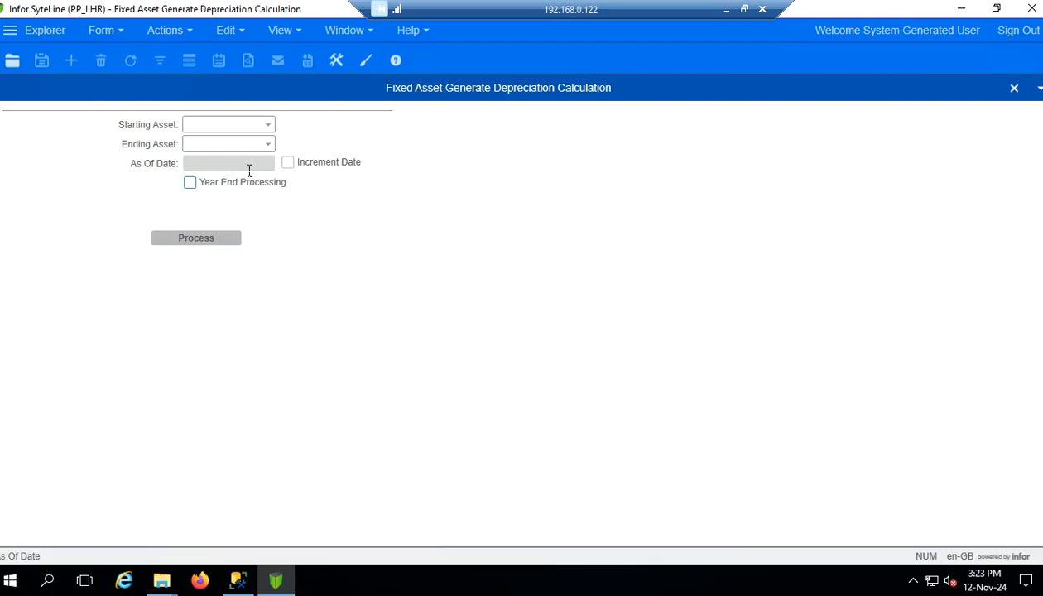
pyautogui.click(121, 33)
pyautogui.click(465, 348)
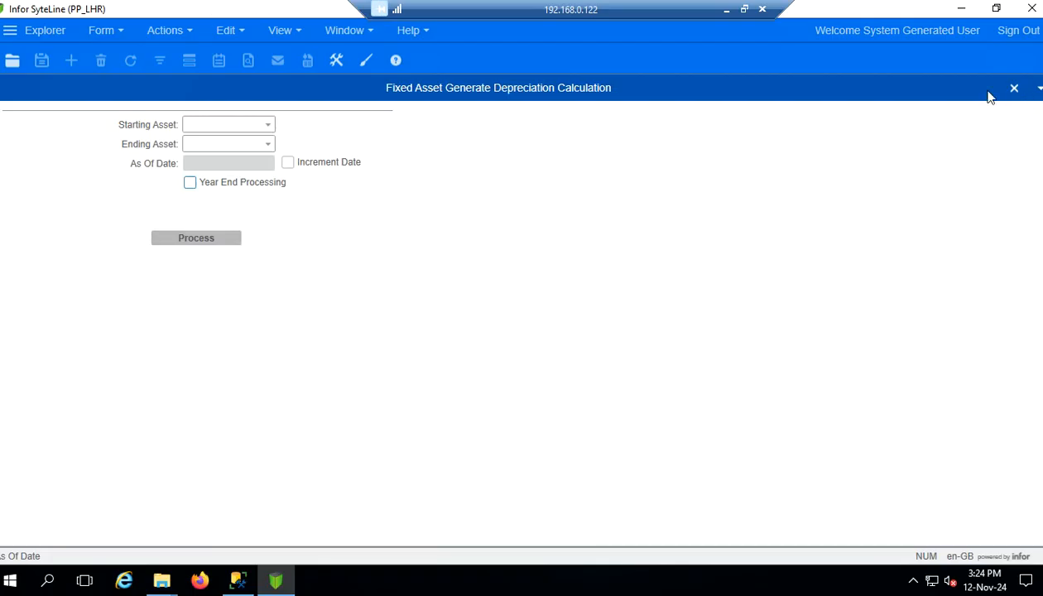
# Close the depreciation calculation form and dismiss the Select Form picker without opening anything
pyautogui.click(1014, 89)
pyautogui.hotkey('ctrl', 'o')
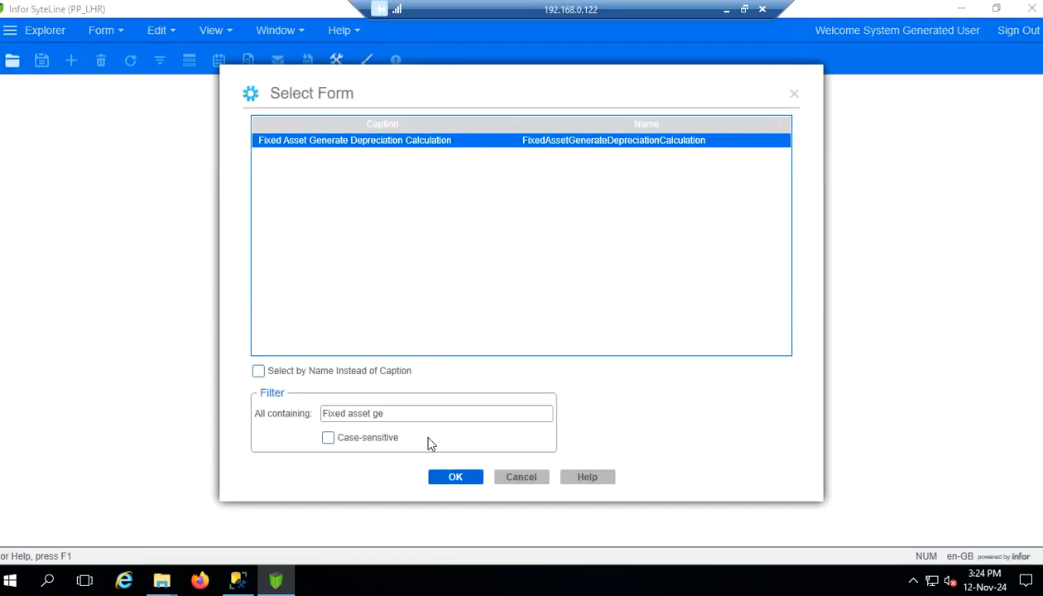
pyautogui.click(526, 479)
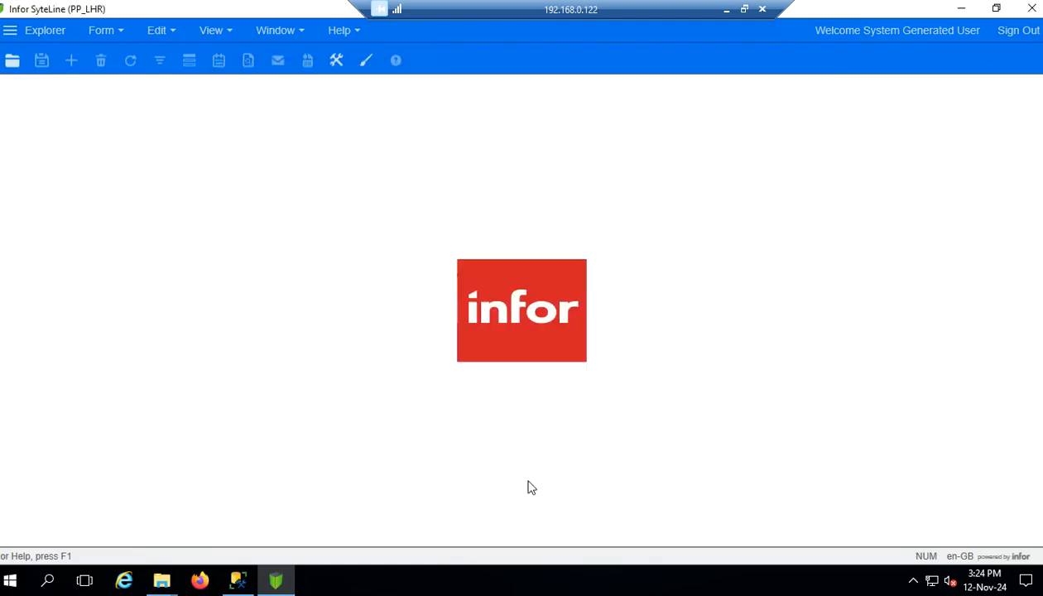
# Scroll the Word guide to the Fixed Assets Depreciation Posting section, then return to SyteLine
pyautogui.click(732, 8)
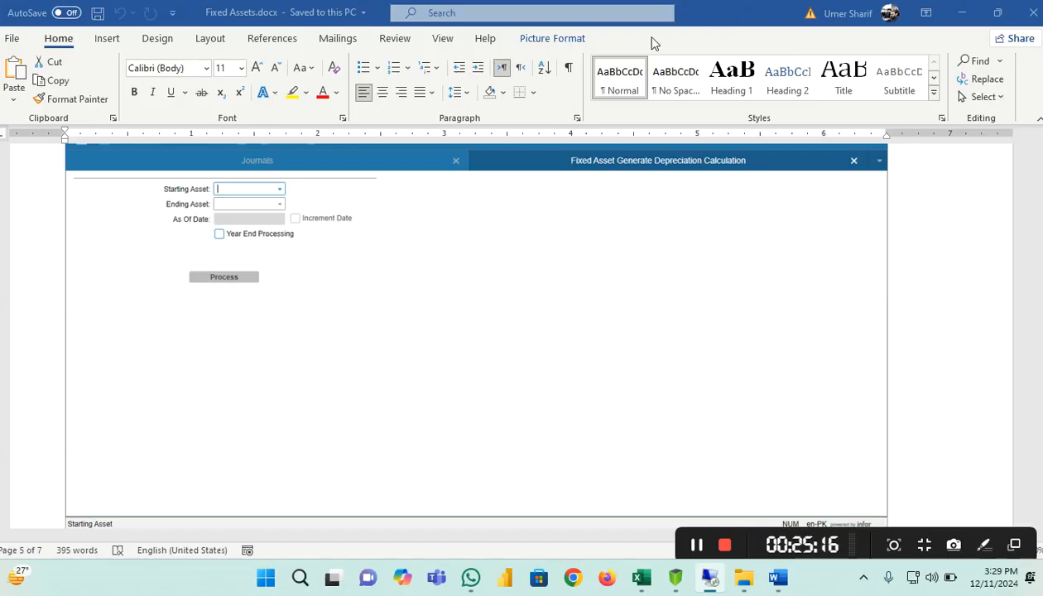
pyautogui.scroll(-5, 526, 355)
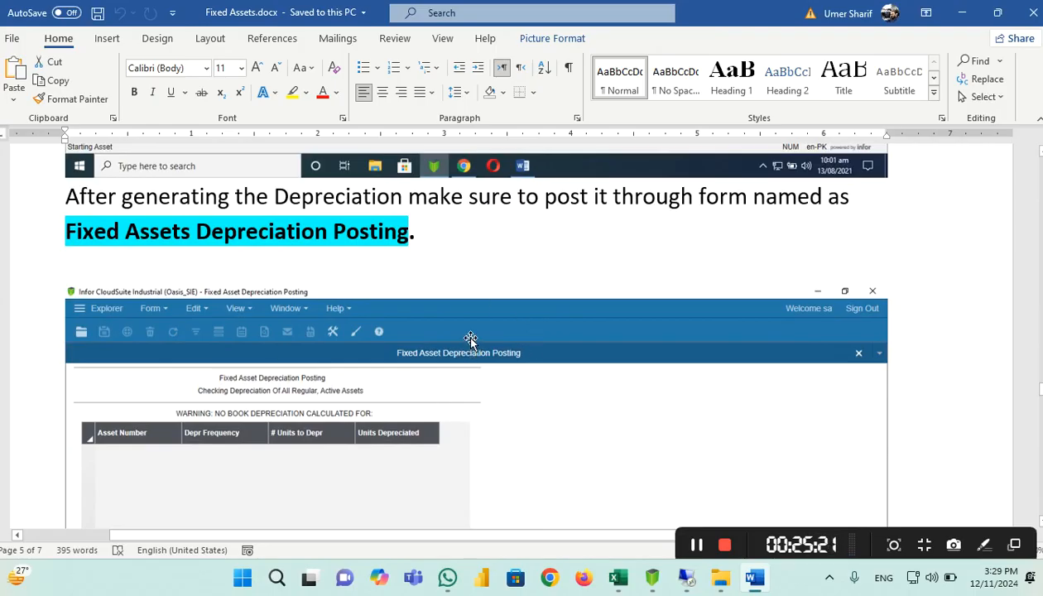
pyautogui.scroll(-3, 472, 305)
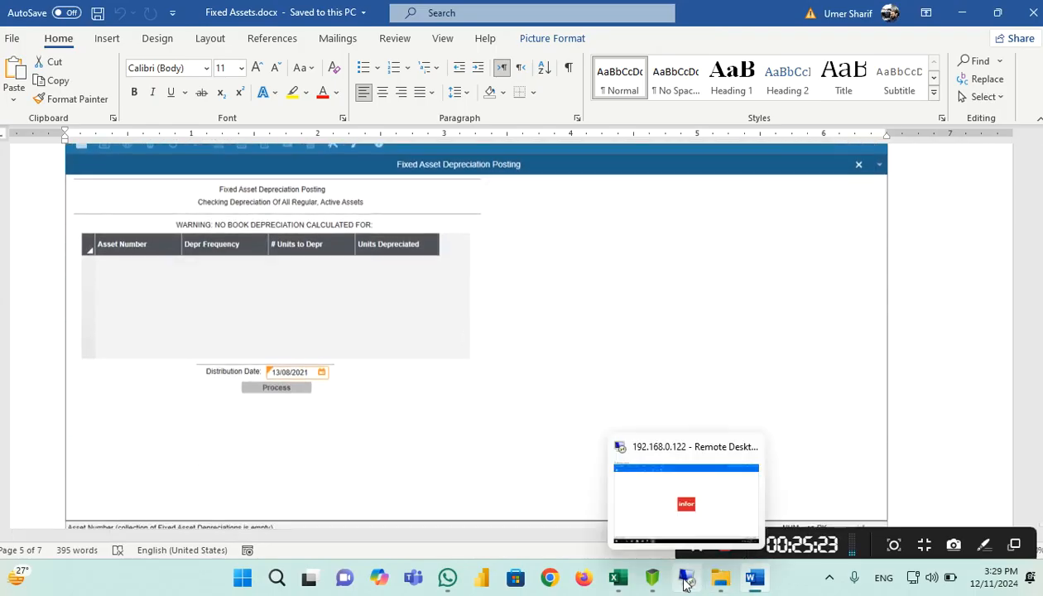
pyautogui.click(687, 577)
# Bring up the form picker and clear its old filter text
pyautogui.click(11, 61)
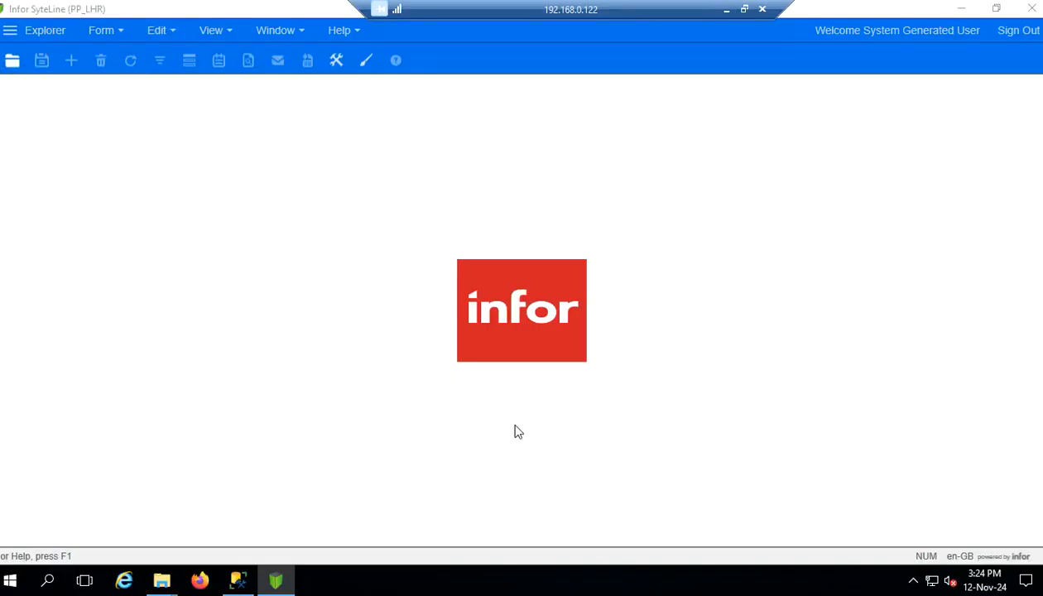
pyautogui.moveTo(447, 422); pyautogui.dragTo(109, 419)
pyautogui.write('fixe')
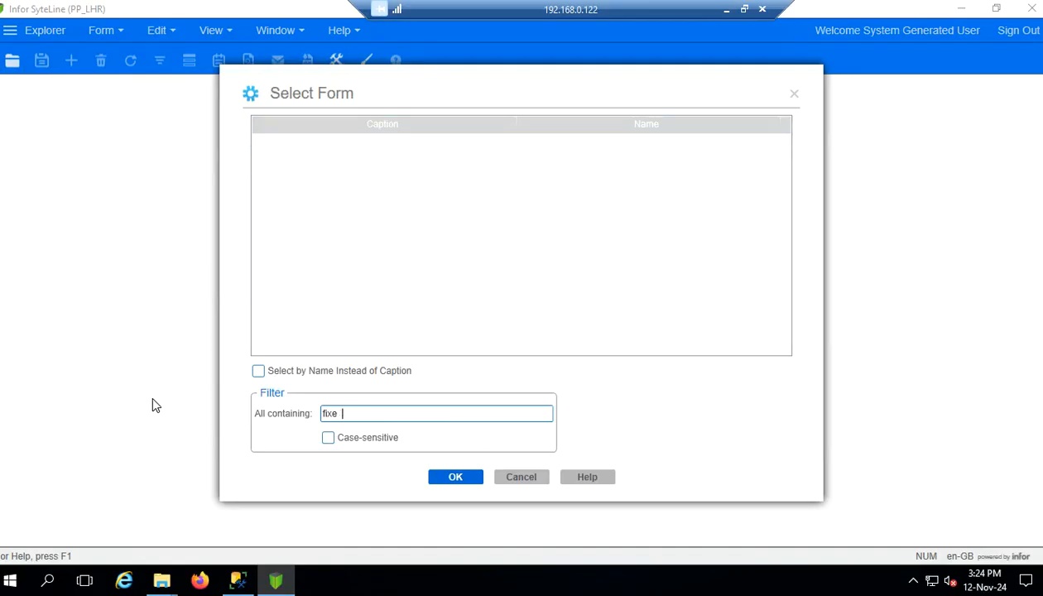
pyautogui.press('BackSpace')
pyautogui.press('BackSpace')
pyautogui.press('BackSpace')
pyautogui.press('BackSpace')
pyautogui.press('BackSpace')
pyautogui.write('posting')
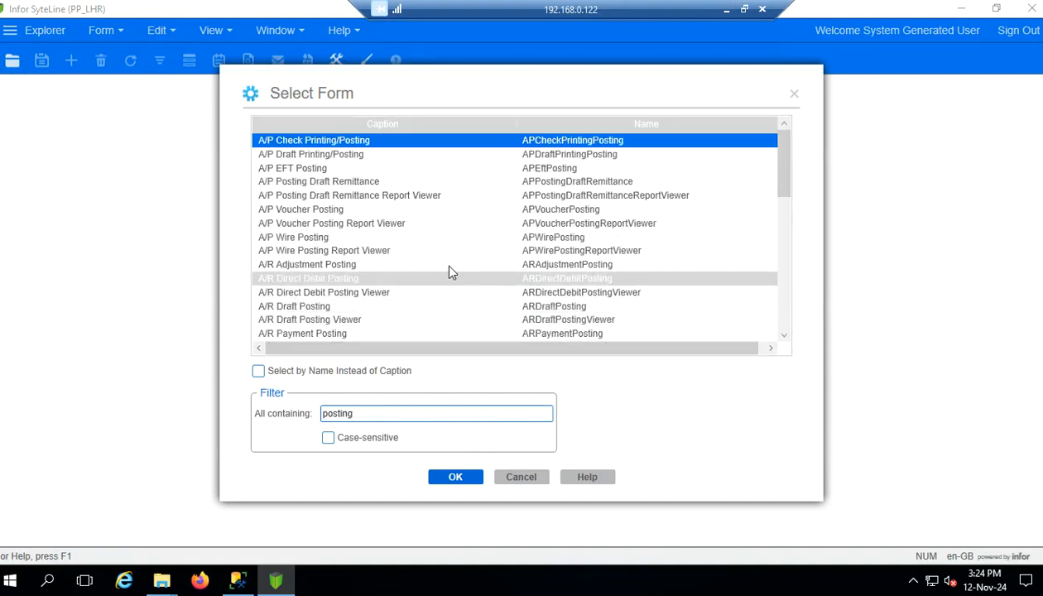
pyautogui.hotkey('alt', 'Tab')
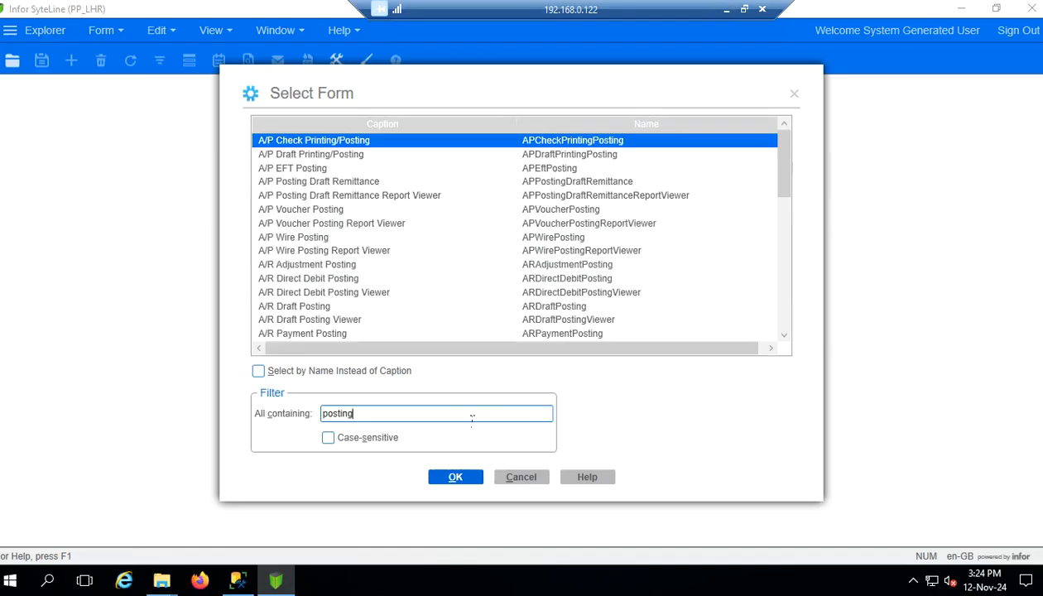
# Filter the form list by 'Fixed Asset dep', checking the Word guide for the form name
pyautogui.doubleClick(472, 414)
pyautogui.write('Fixed Asset')
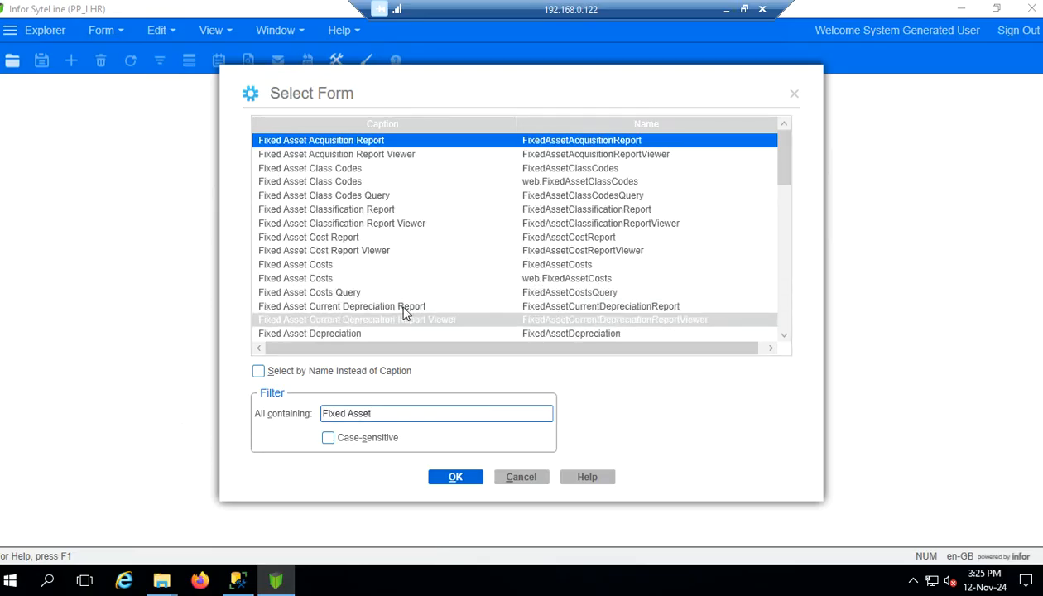
pyautogui.scroll(-1, 438, 226)
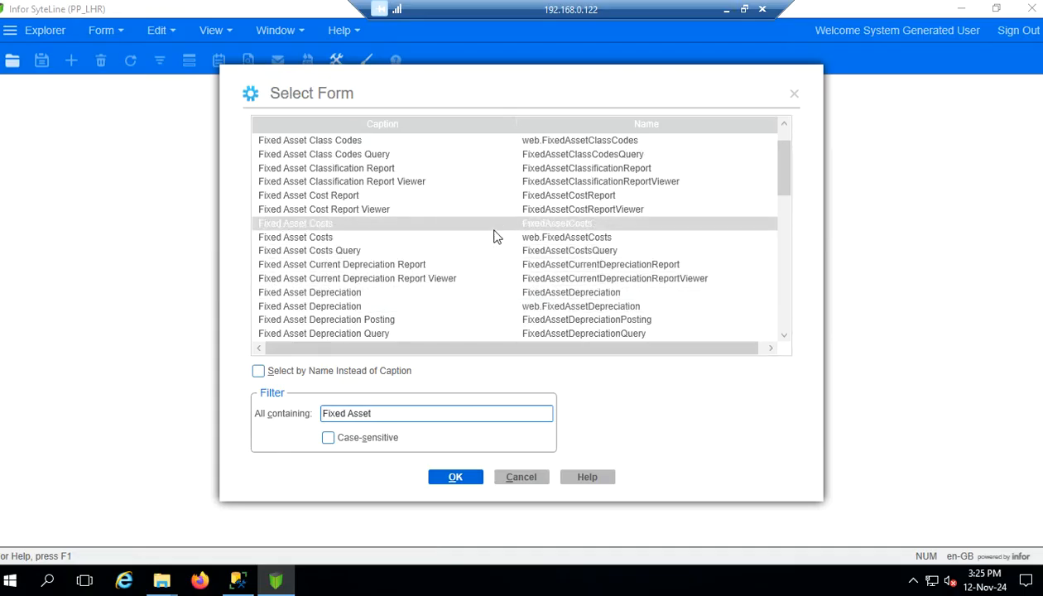
pyautogui.scroll(-1, 495, 236)
pyautogui.scroll(-3, 429, 240)
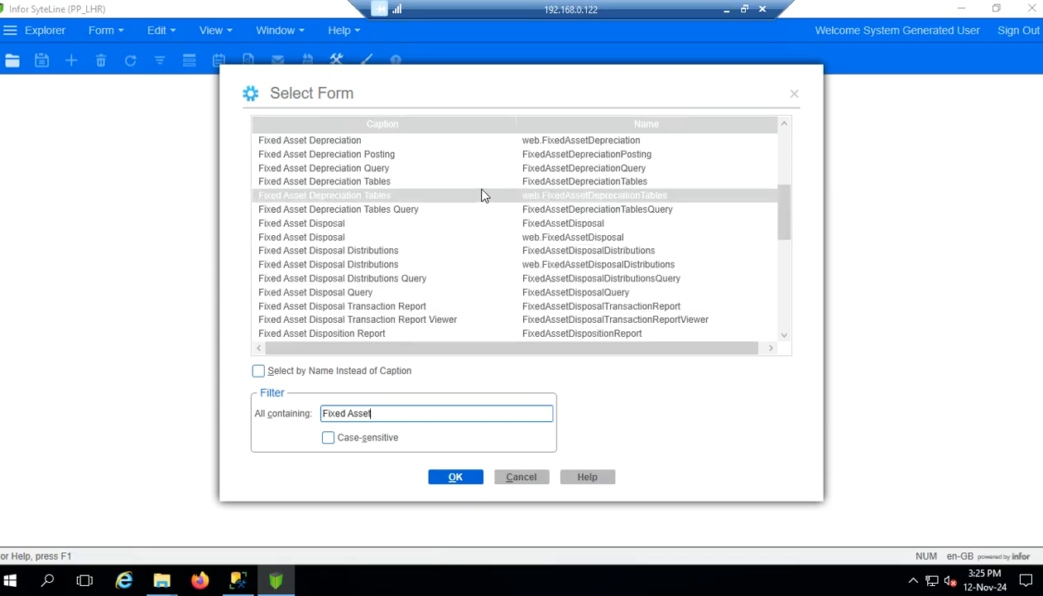
pyautogui.scroll(-1, 374, 280)
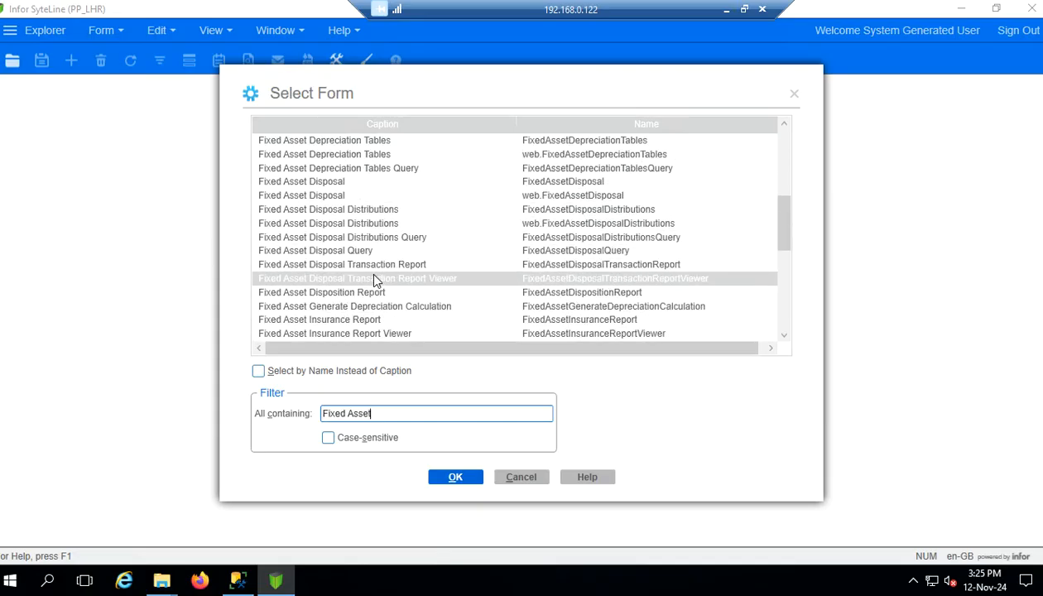
pyautogui.scroll(-1, 373, 280)
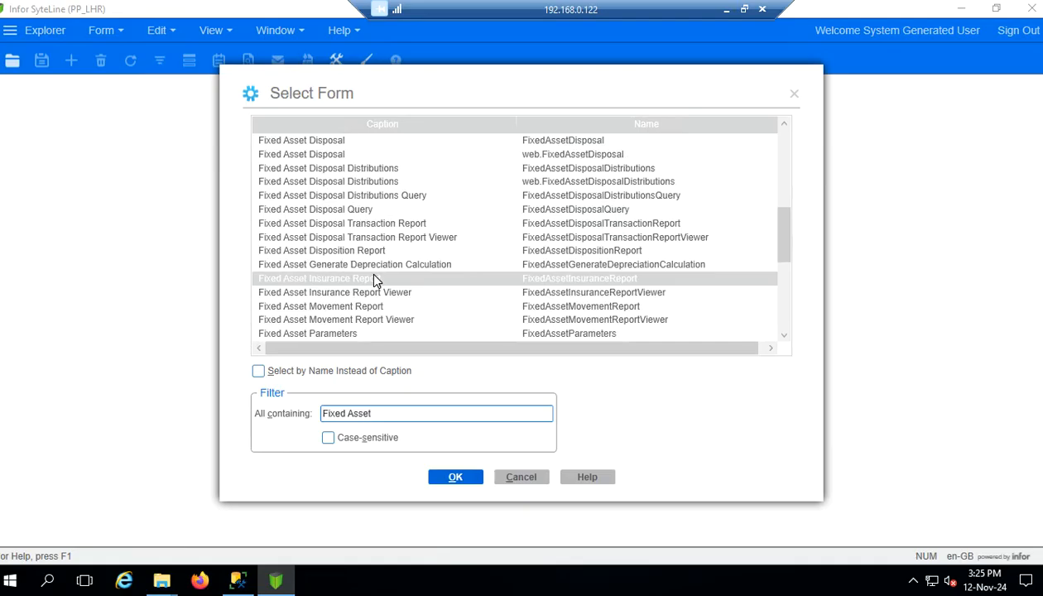
pyautogui.write('dep')
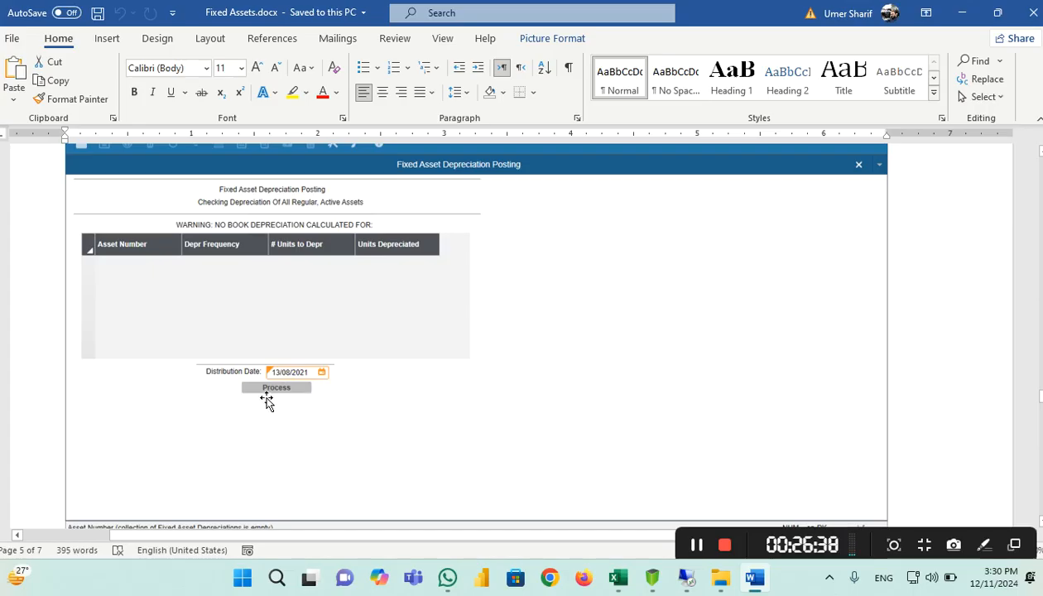
pyautogui.click(964, 13)
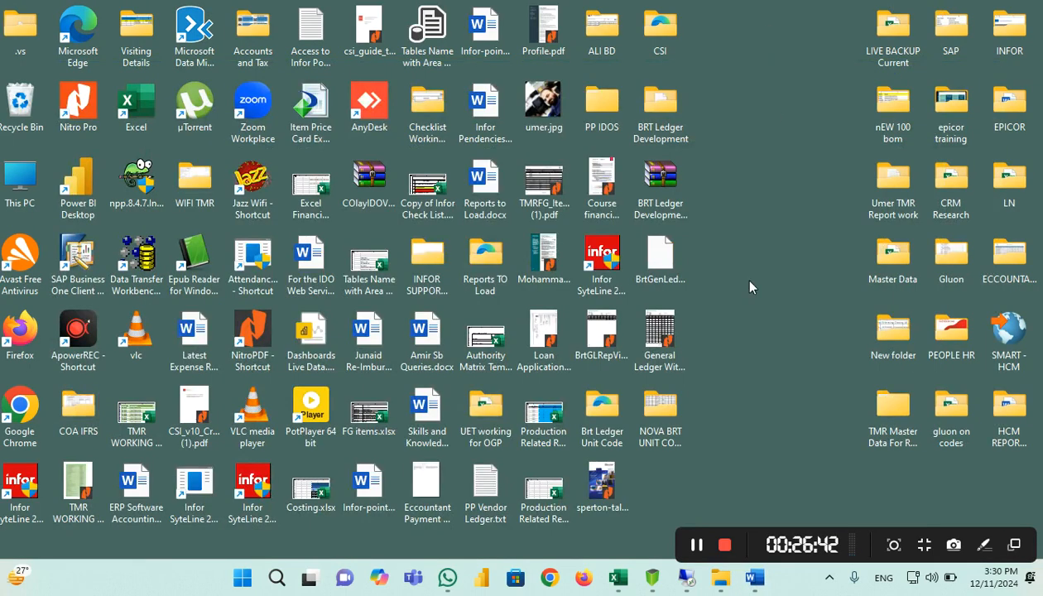
pyautogui.click(686, 577)
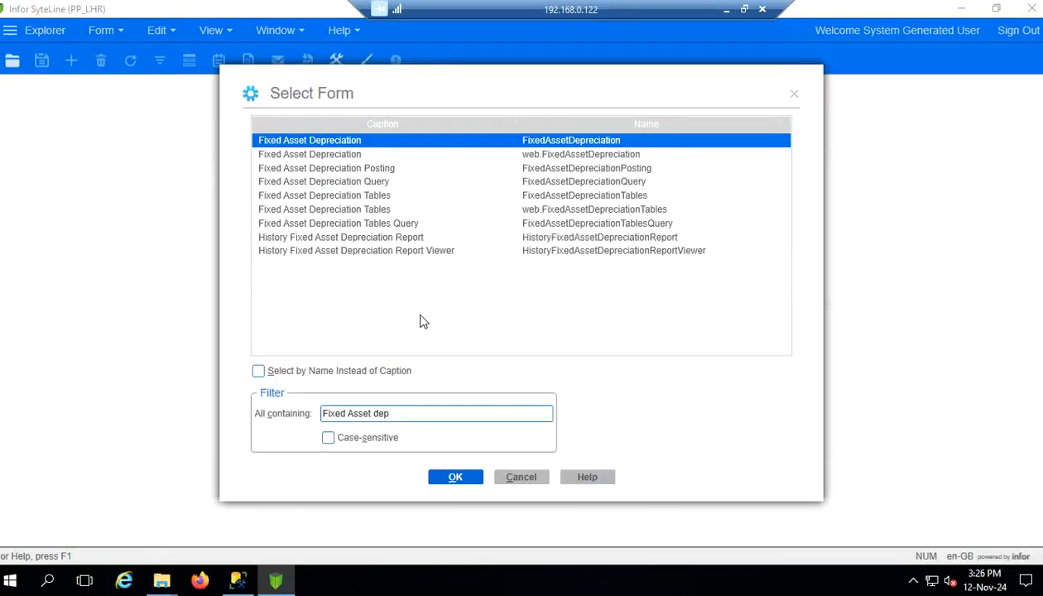
# Set Fixed Asset Depreciation Posting's distribution date to 31/01/2024, then close it and minimise Remote Desktop
pyautogui.doubleClick(372, 169)
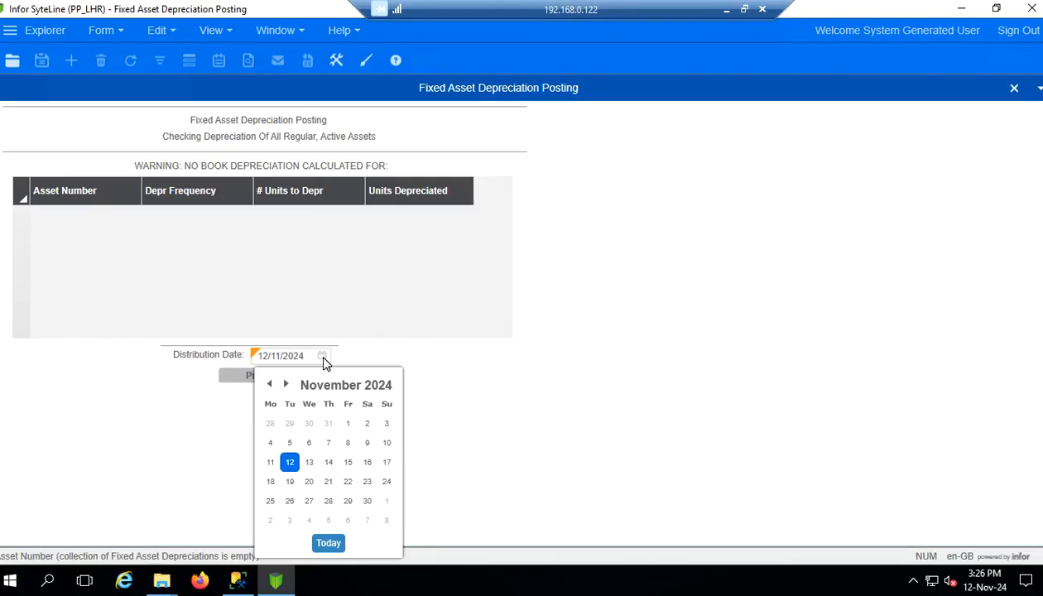
pyautogui.click(367, 501)
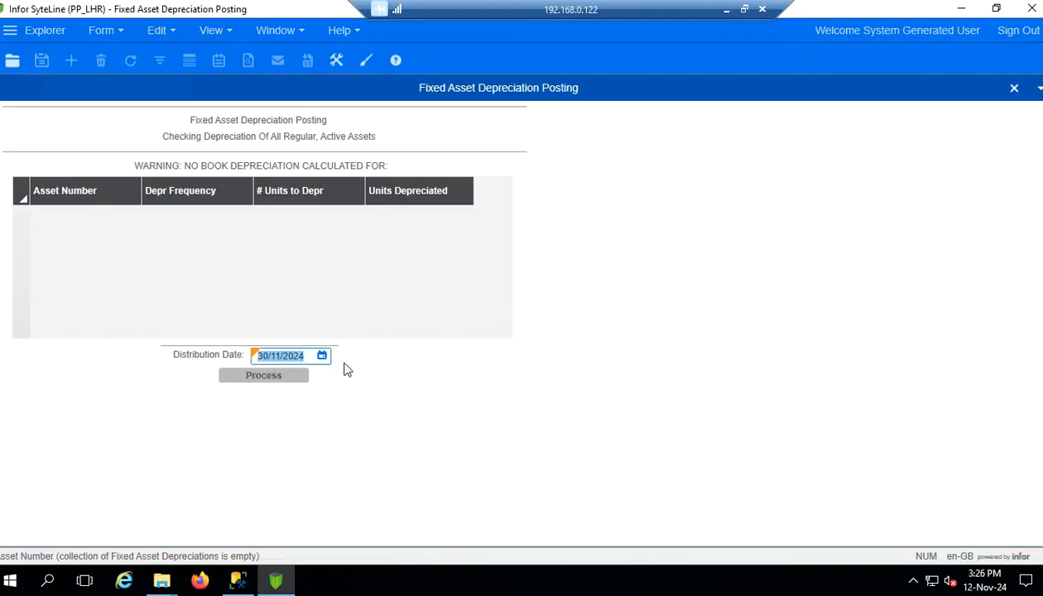
pyautogui.click(322, 356)
pyautogui.click(308, 386)
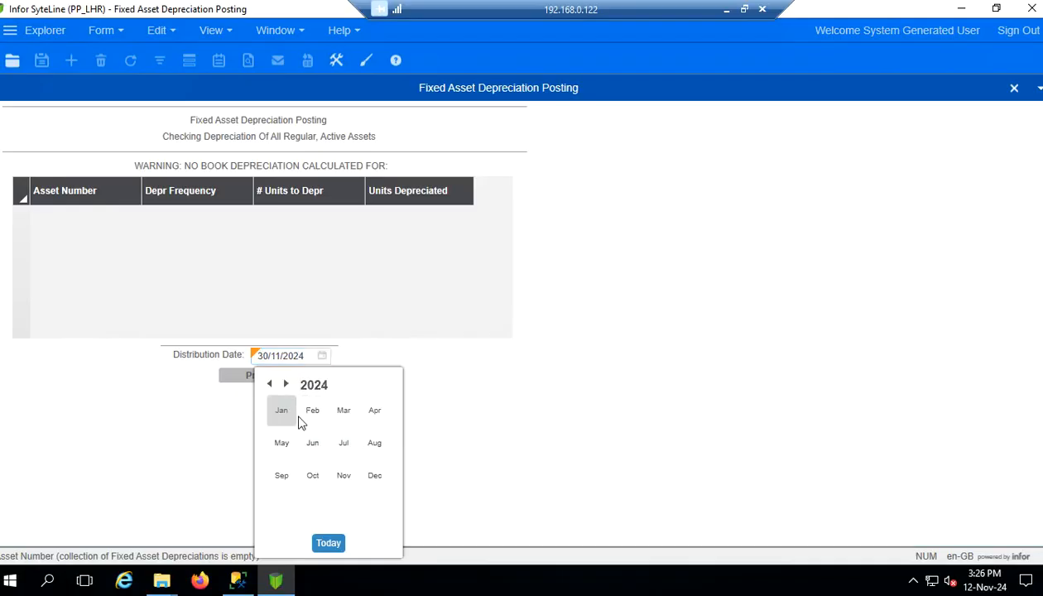
pyautogui.click(284, 412)
pyautogui.click(318, 525)
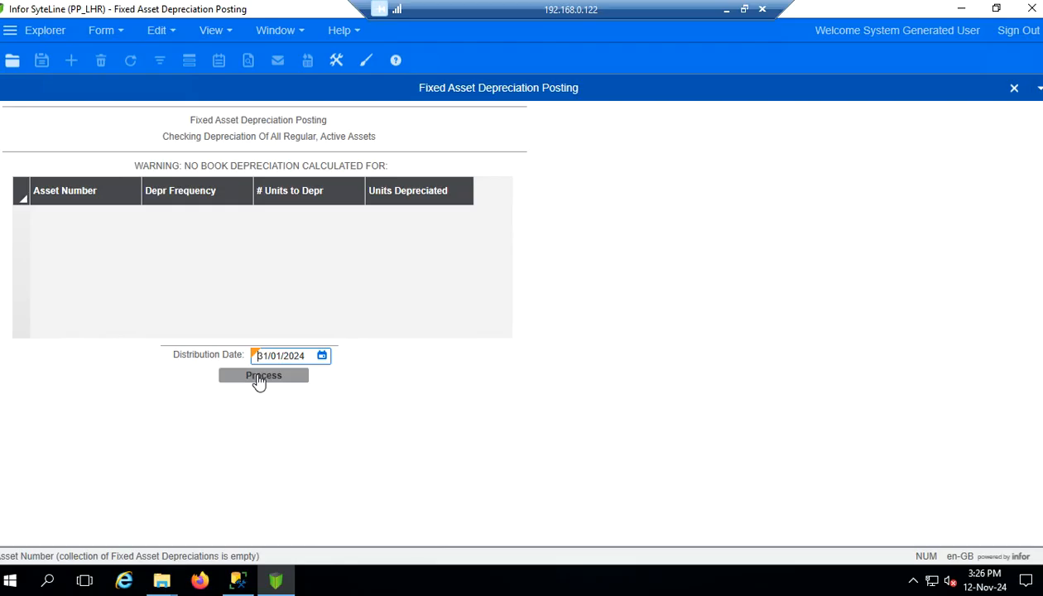
pyautogui.click(1015, 89)
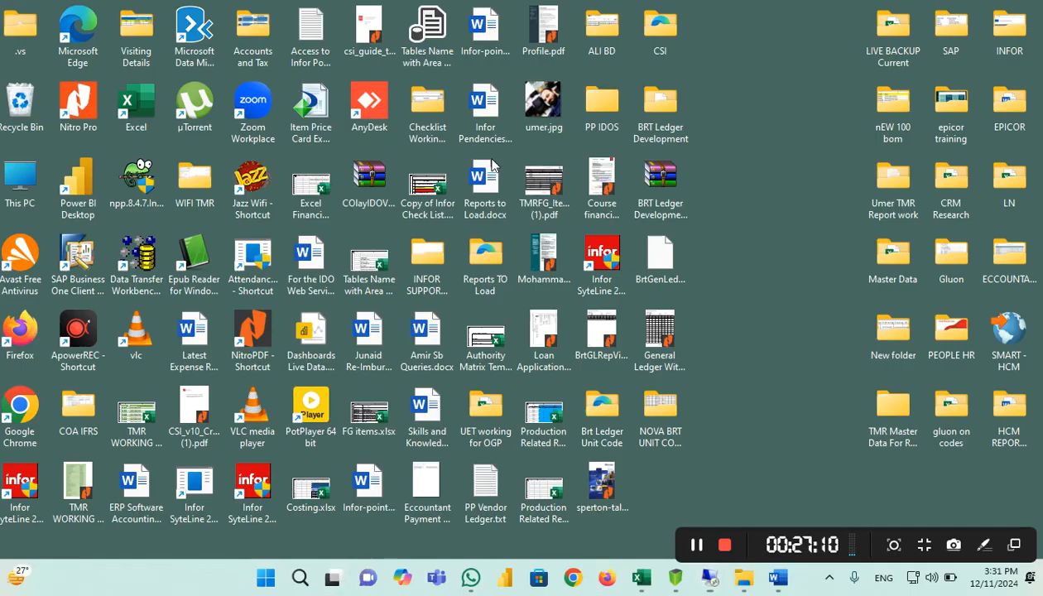
pyautogui.click(726, 8)
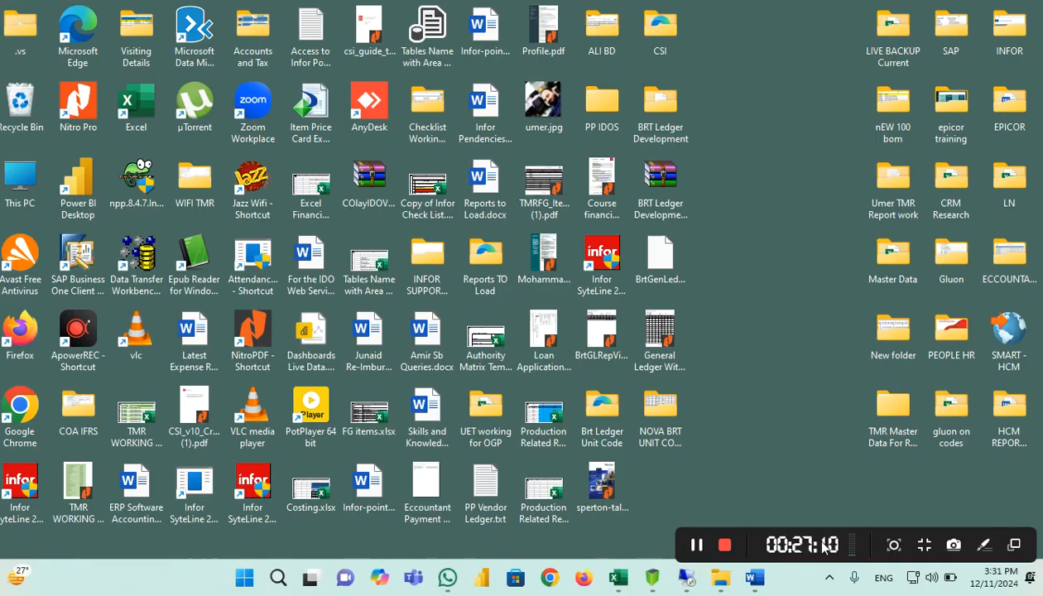